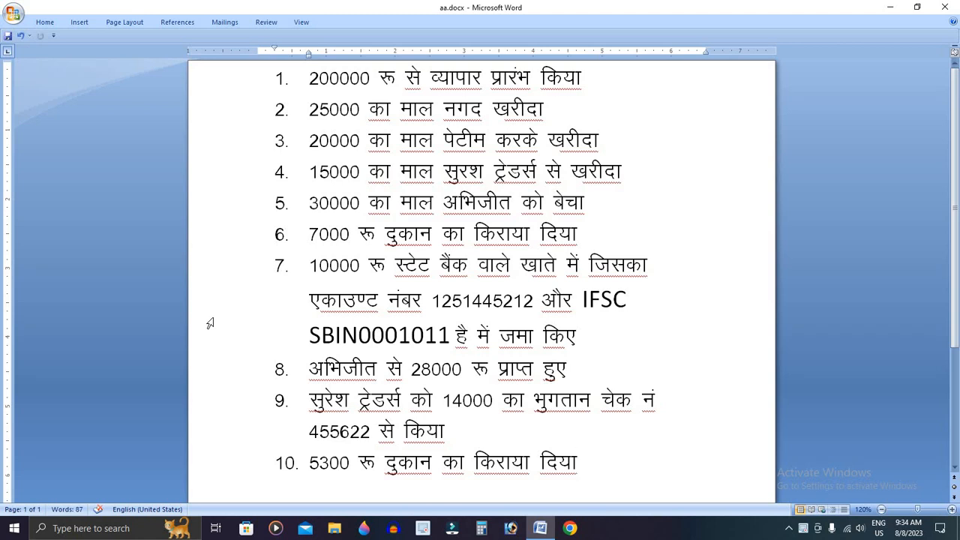
Place the insertion point at the ends of items 2 and 3 in the document
click(547, 101)
click(625, 156)
click(619, 141)
Search the Start menu for 'tall' and launch tally9.exe
click(14, 528)
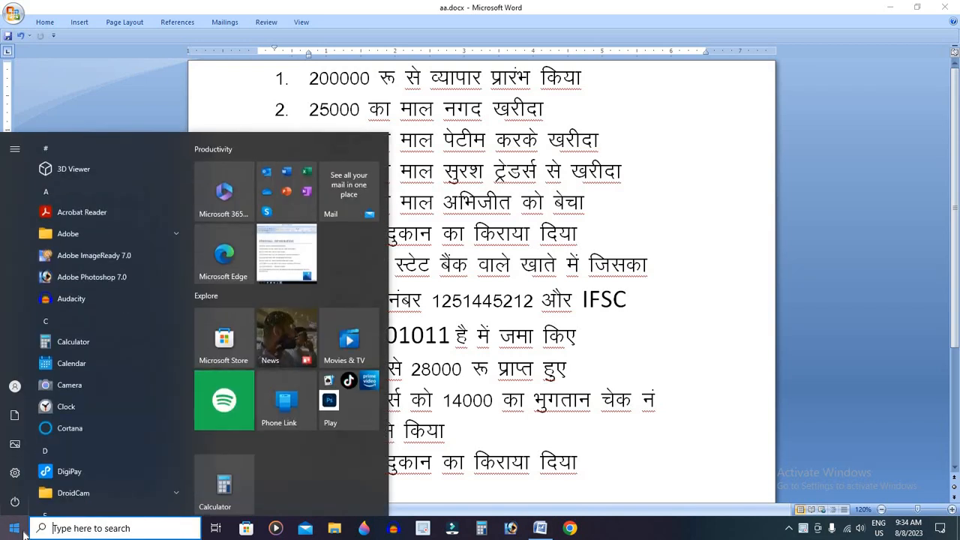
text(tall)
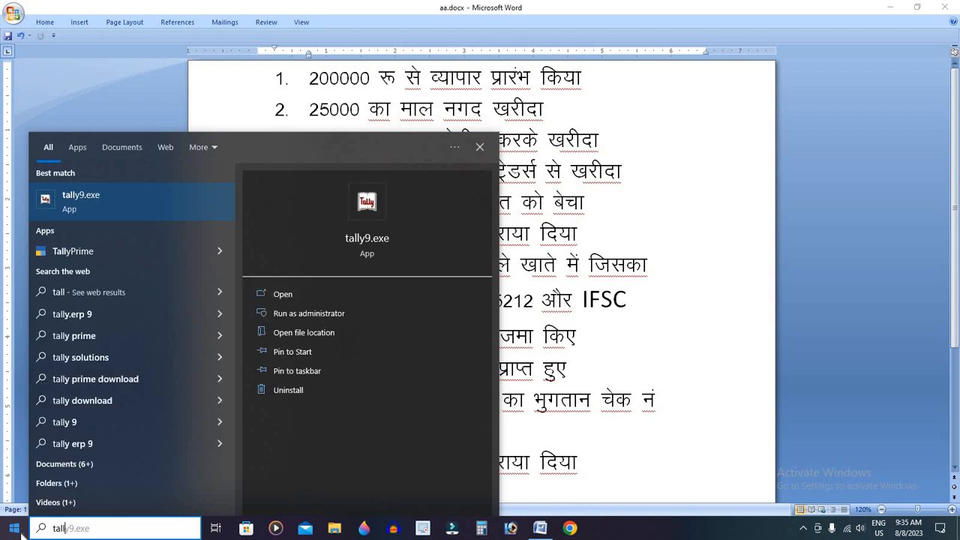
click(180, 206)
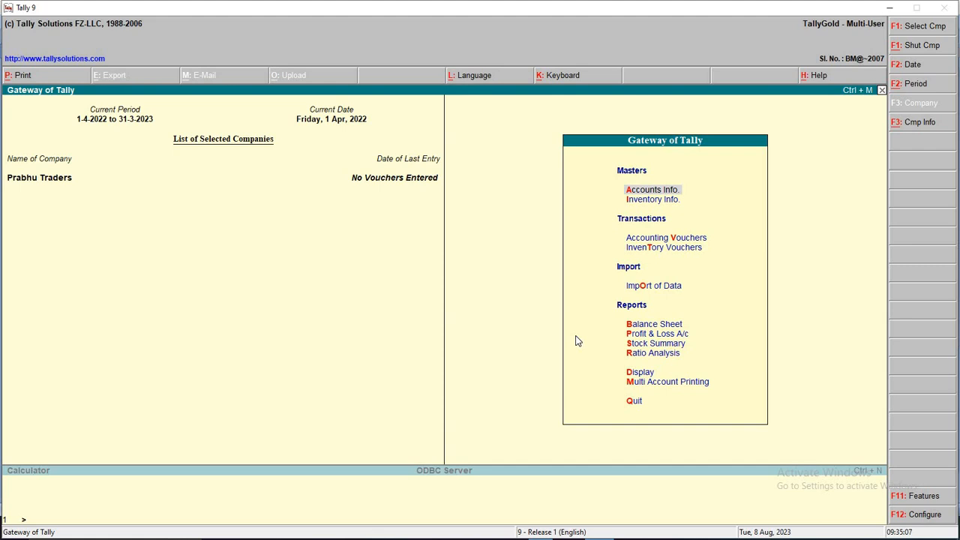
Shut the Prabhu Traders company and highlight the option to create a company
click(922, 46)
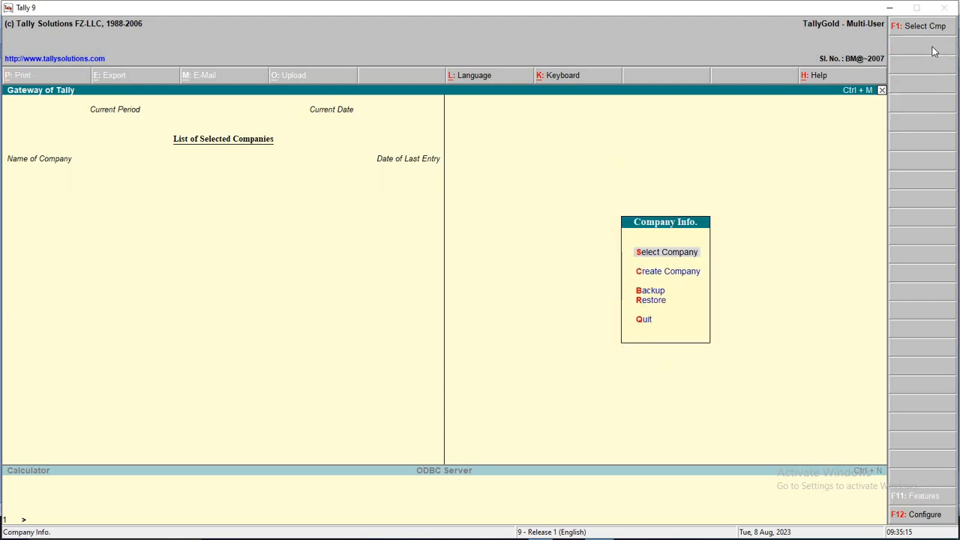
key(Down)
Name the new company Abhay Traders and enter its two-line mailing address
key(Return)
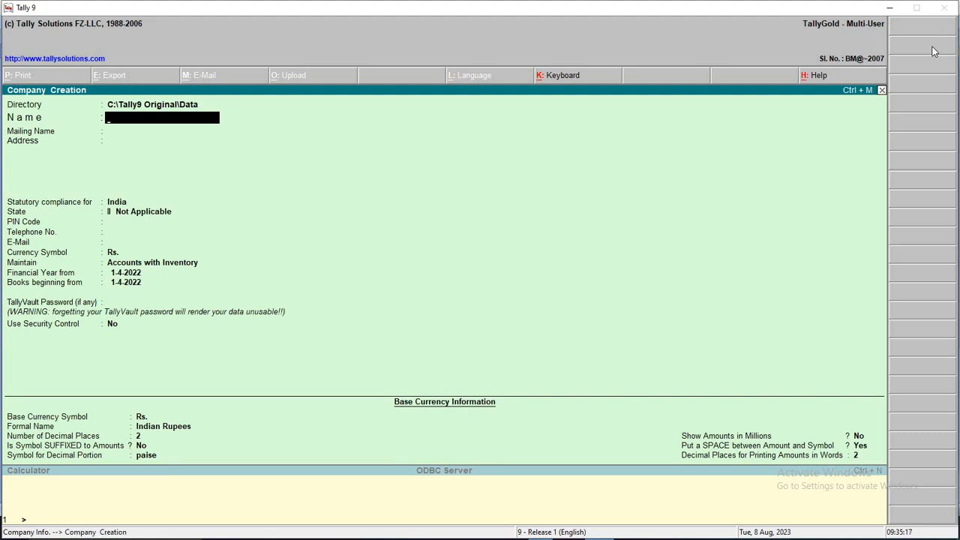
text(Abhay Traders)
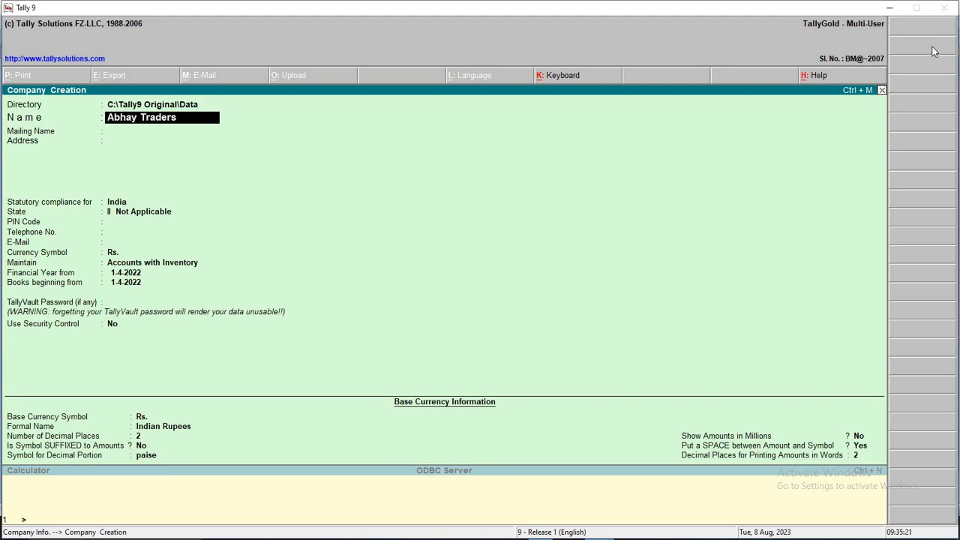
key(Return)
key(Return)
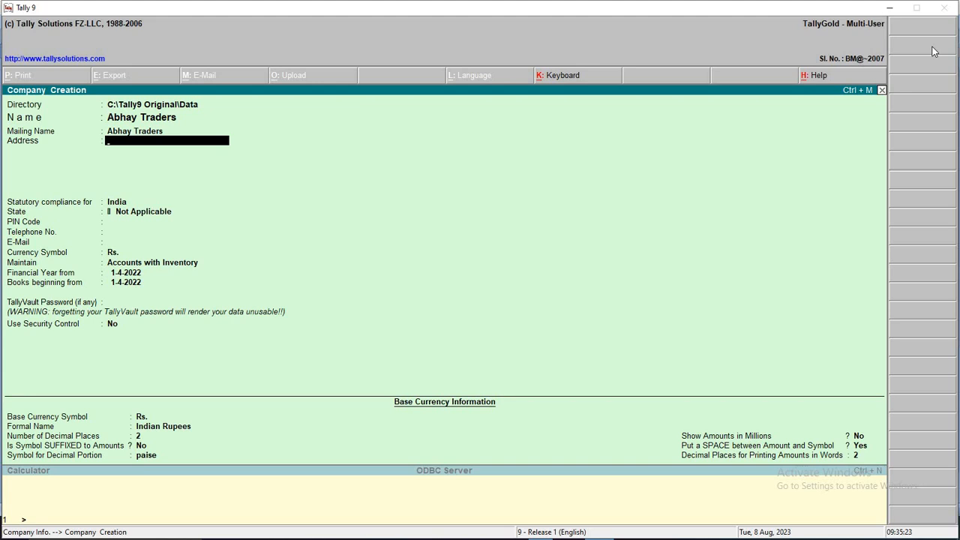
text(Main Road)
key(Return)
key(Up)
key(Return)
text(B)
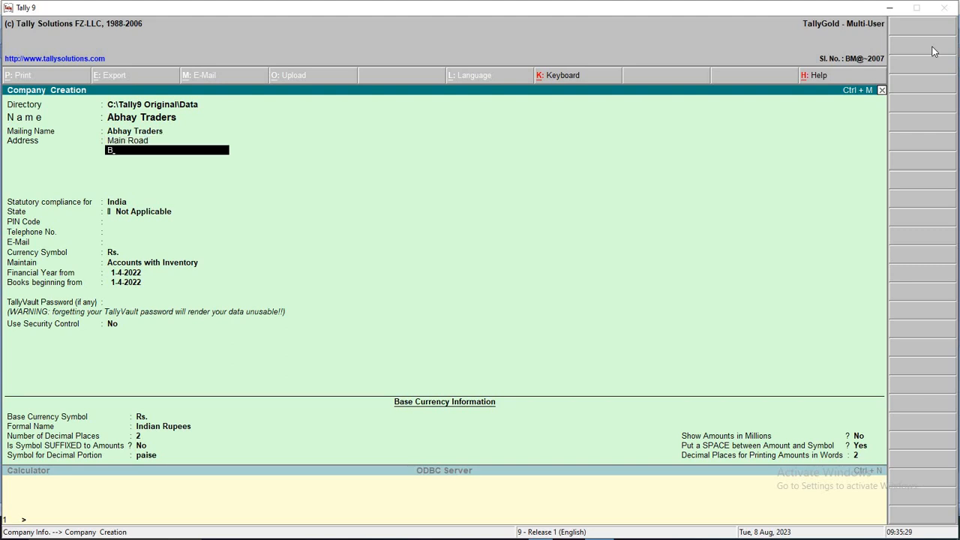
text(ilaspurr)
key(Return)
key(Return)
key(Return)
Set the state to Chhatisgarh and fill in the PIN code, telephone number and e-mail
text(chh)
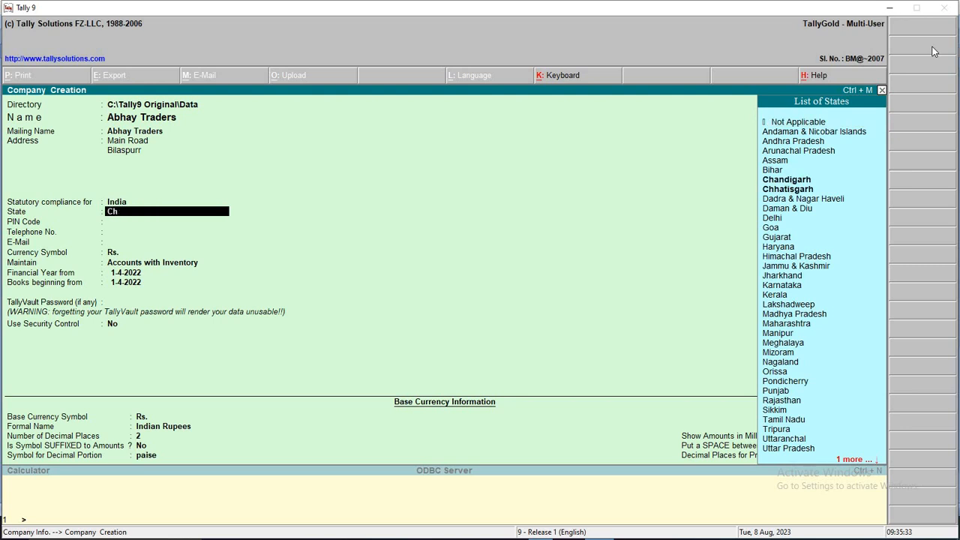
key(Return)
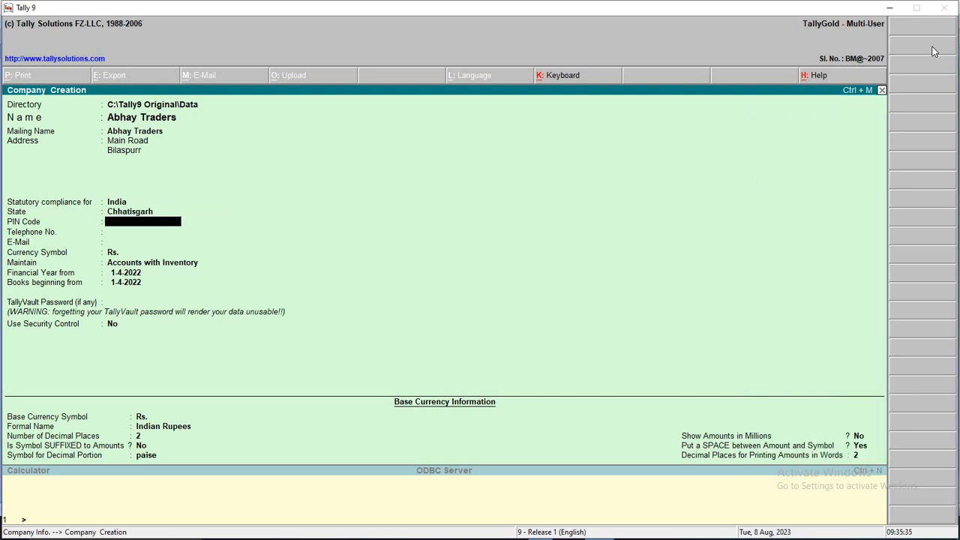
text(495001)
key(Return)
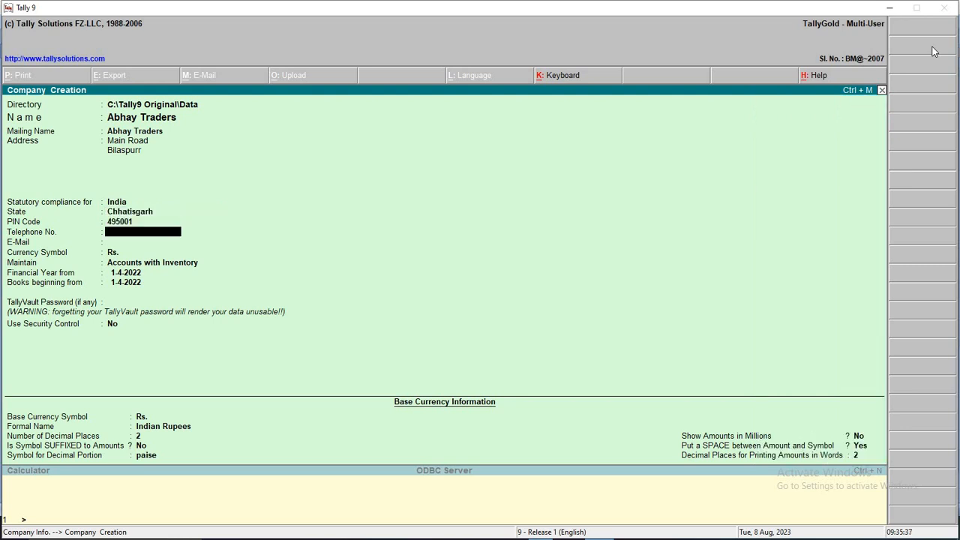
text(Xxxx82500)
key(Return)
text(dddddd)
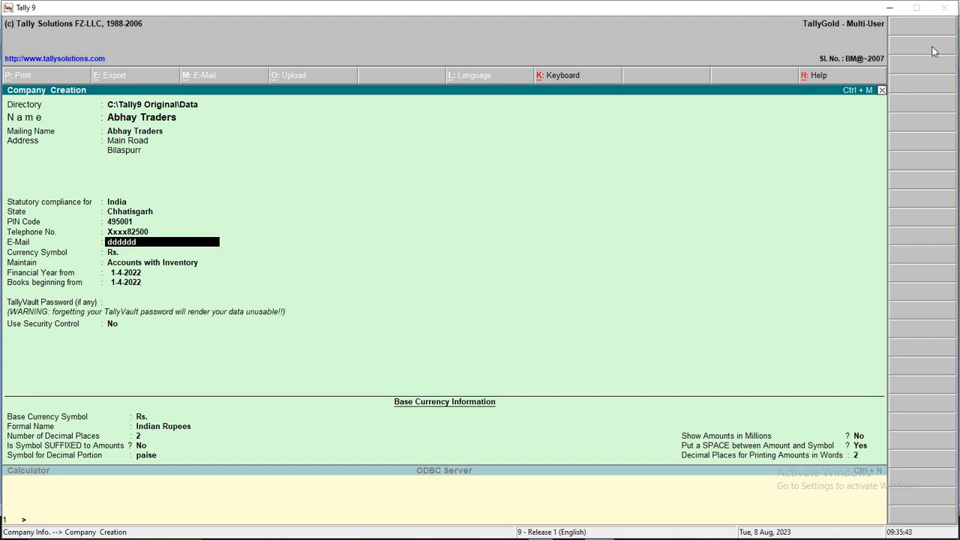
text(dxxxx@)
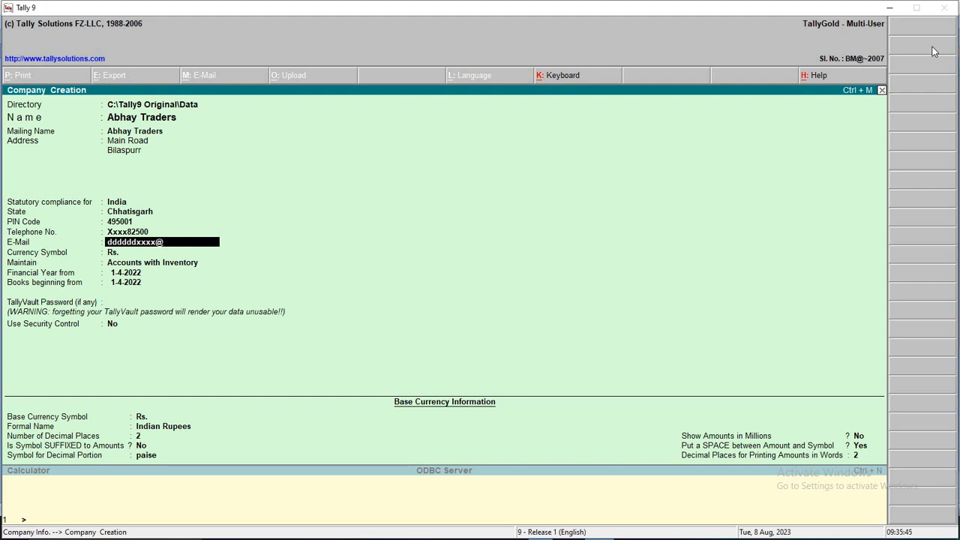
text(gmau)
text(l.com)
Start the financial year on 1-4-2023, keep other defaults, and accept the company
key(Return)
key(Return)
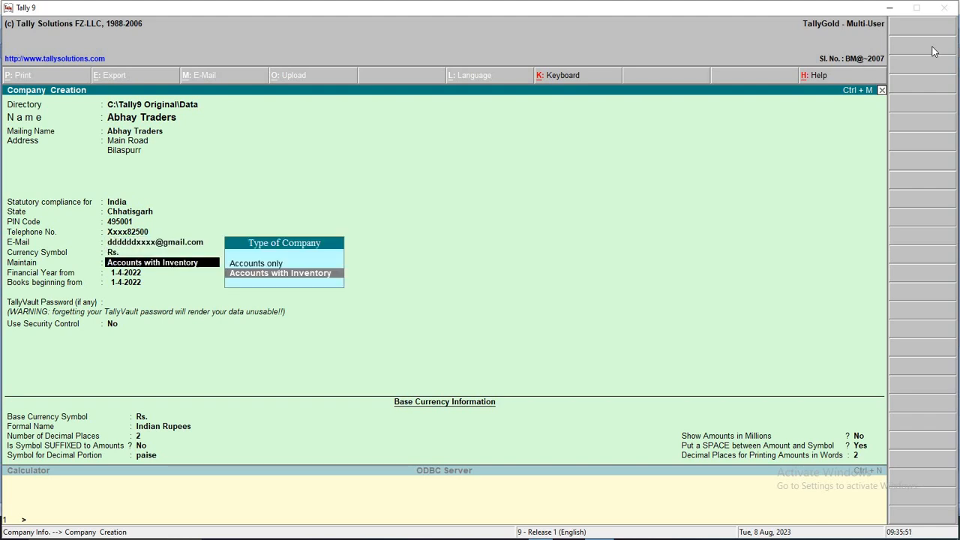
key(Return)
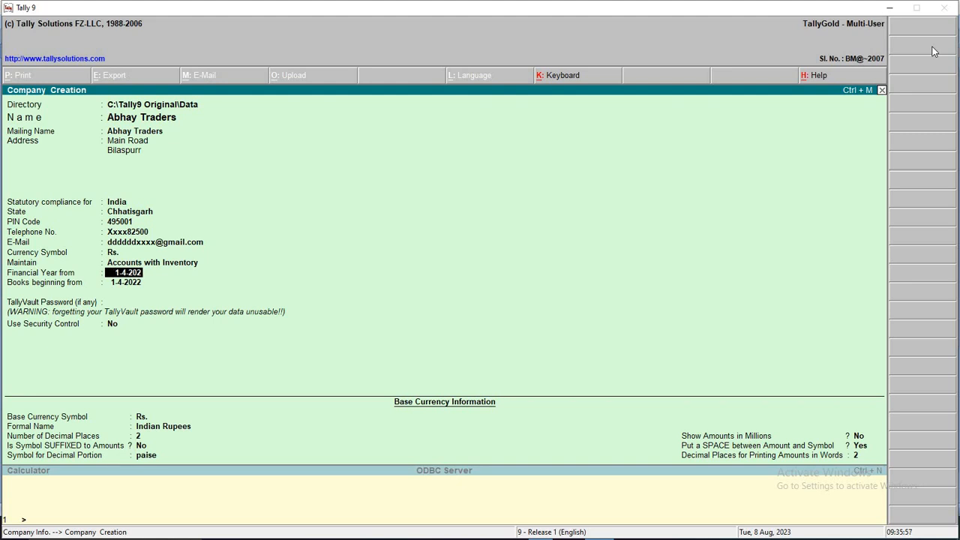
text(3)
key(Return)
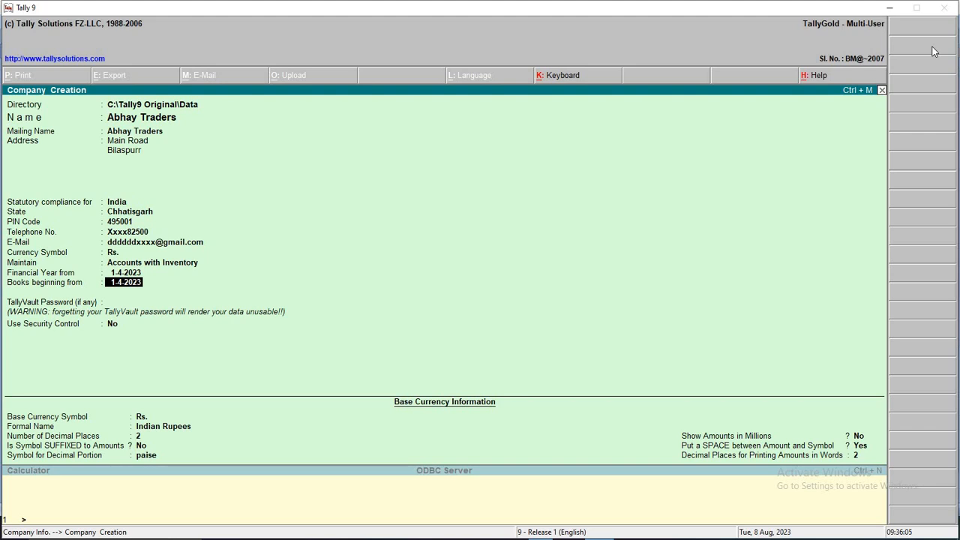
key(Return)
key(Return)
key(Return)
key(Return)
key(Return)
key(Return)
key(Return)
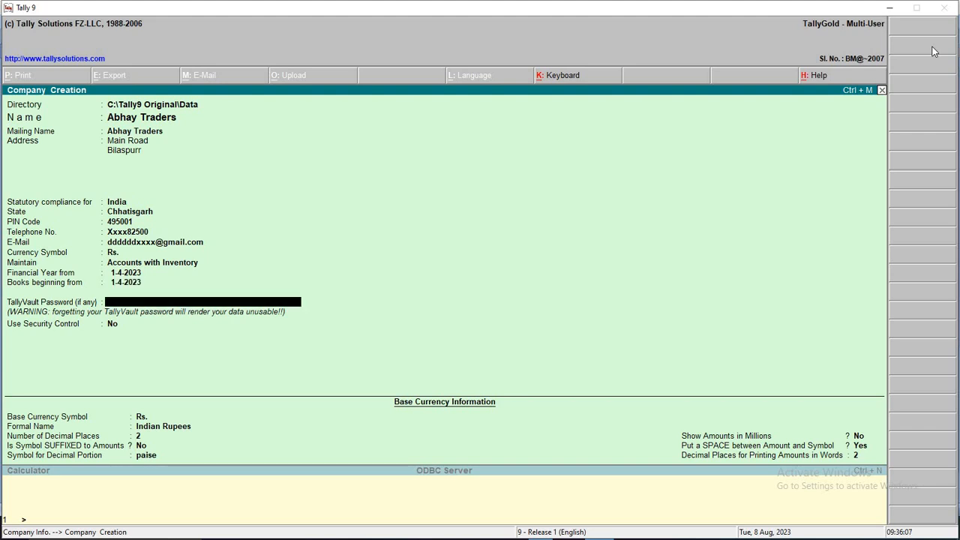
key(Return)
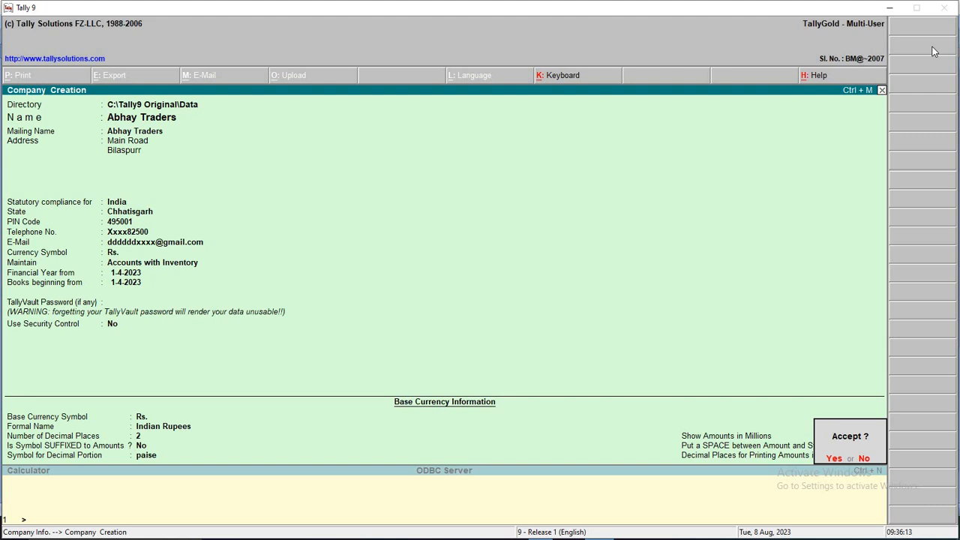
key(Return)
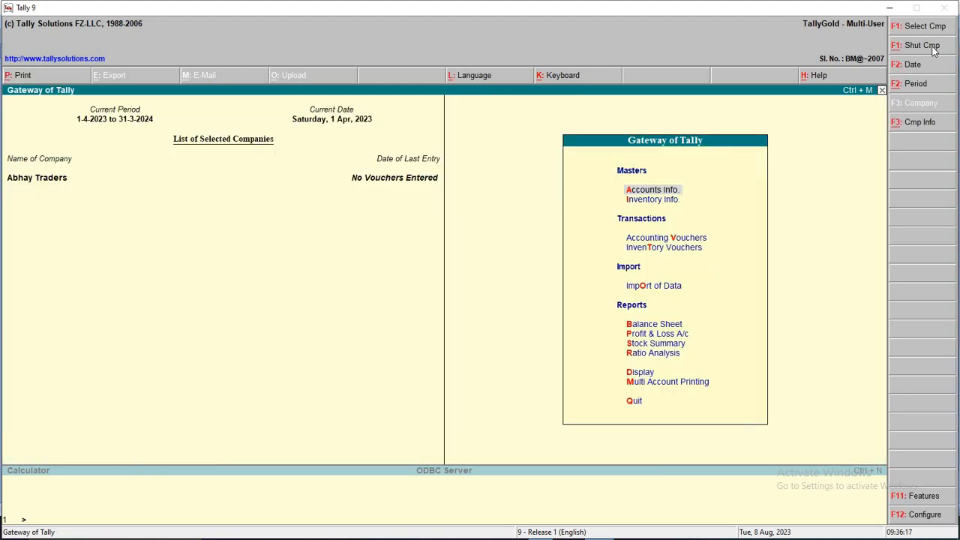
Display the list of existing ledgers under Accounts Info > Ledgers
key(Down)
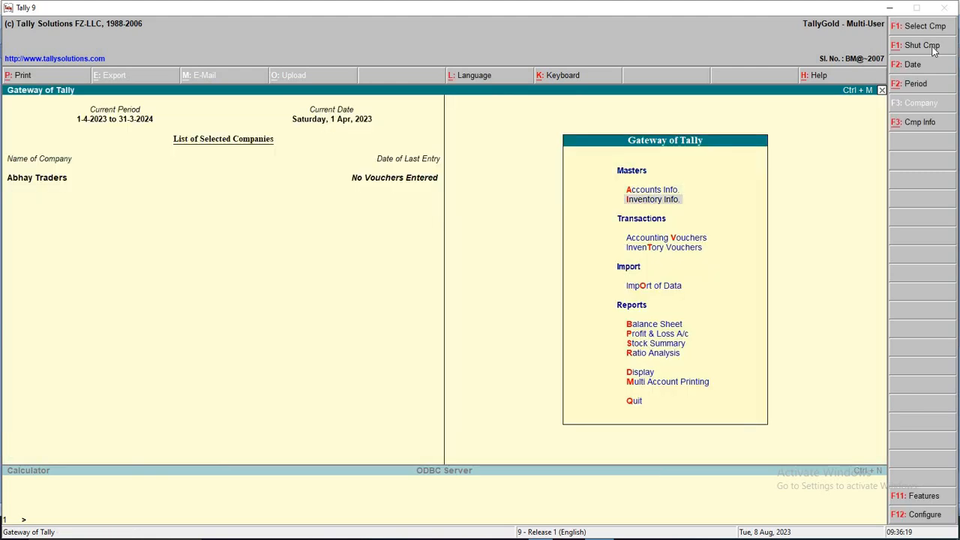
key(Up)
key(Return)
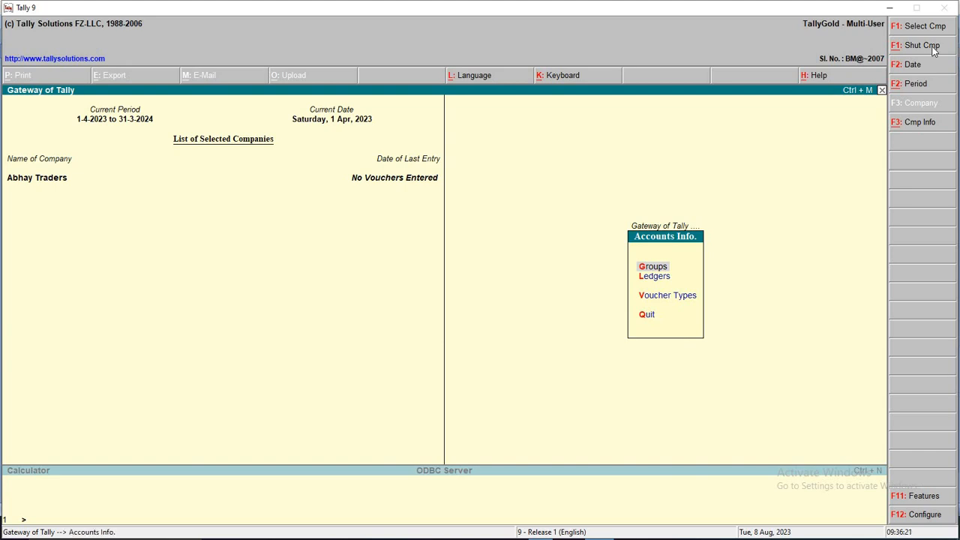
key(Down)
key(Return)
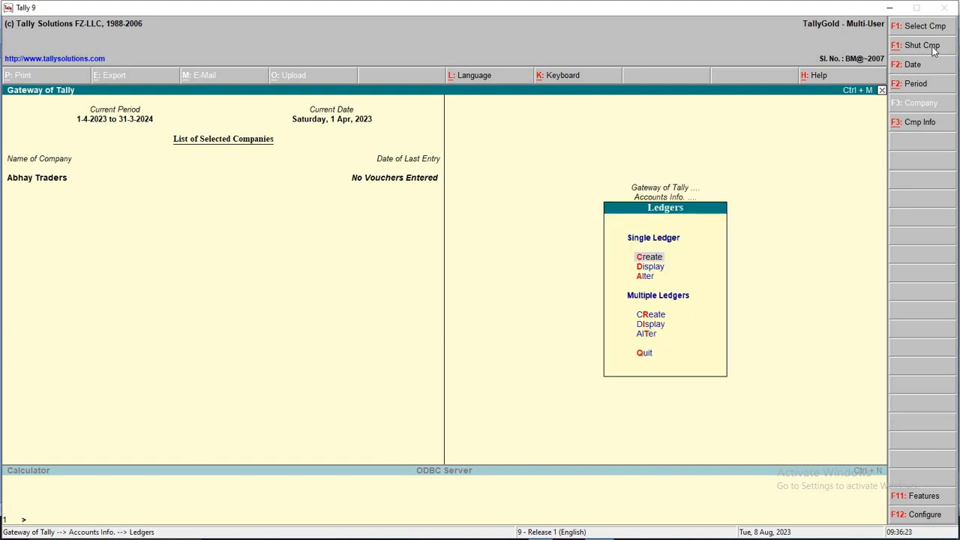
key(Down)
key(Return)
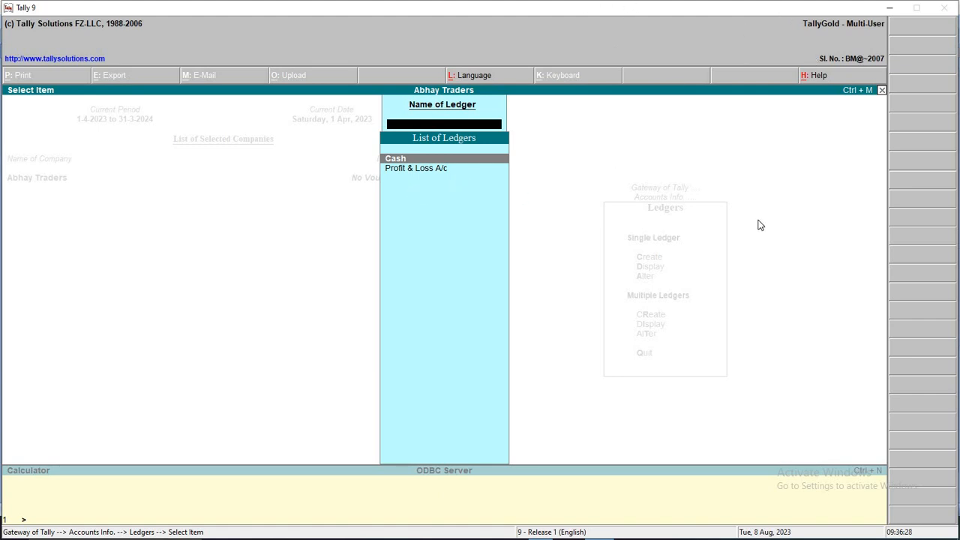
key(Escape)
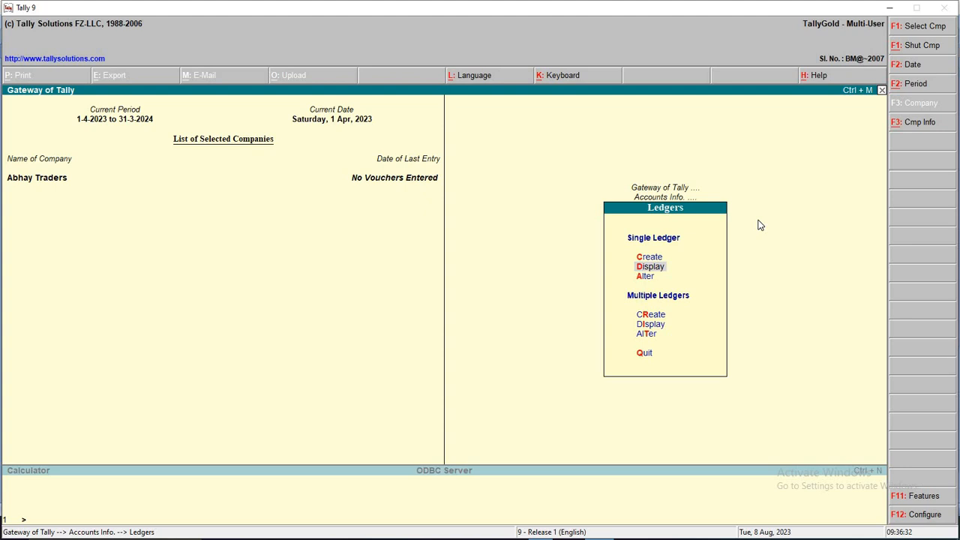
Bring up the Ledger Creation form for a new single ledger
key(Up)
key(Down)
key(Up)
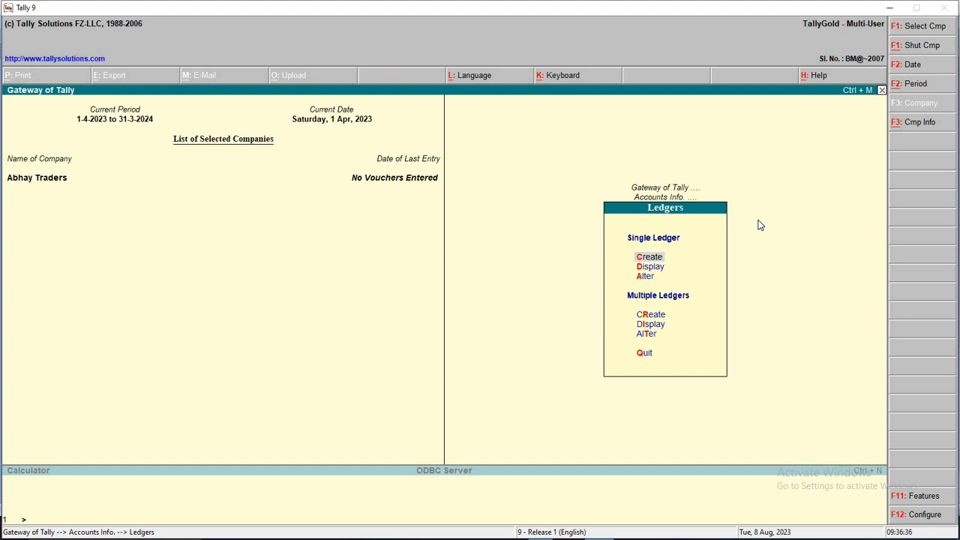
key(Return)
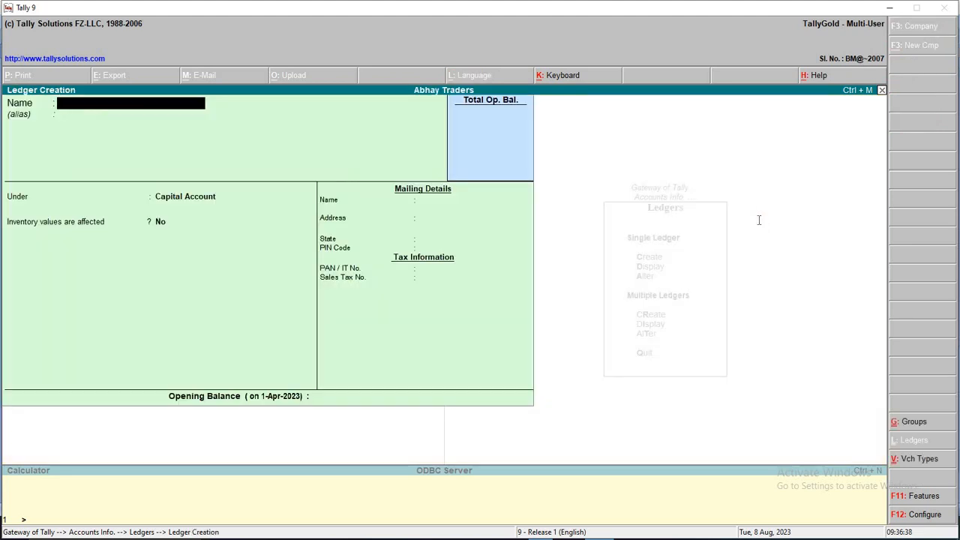
Read transaction 1 in aa.docx: business started with 200000 रू
key(alt+Tab)
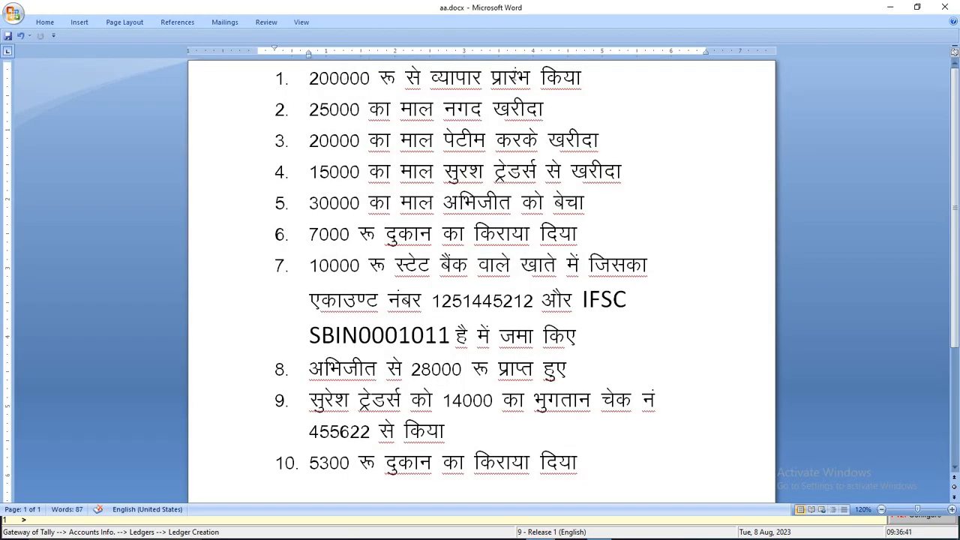
drag(588, 79, 309, 73)
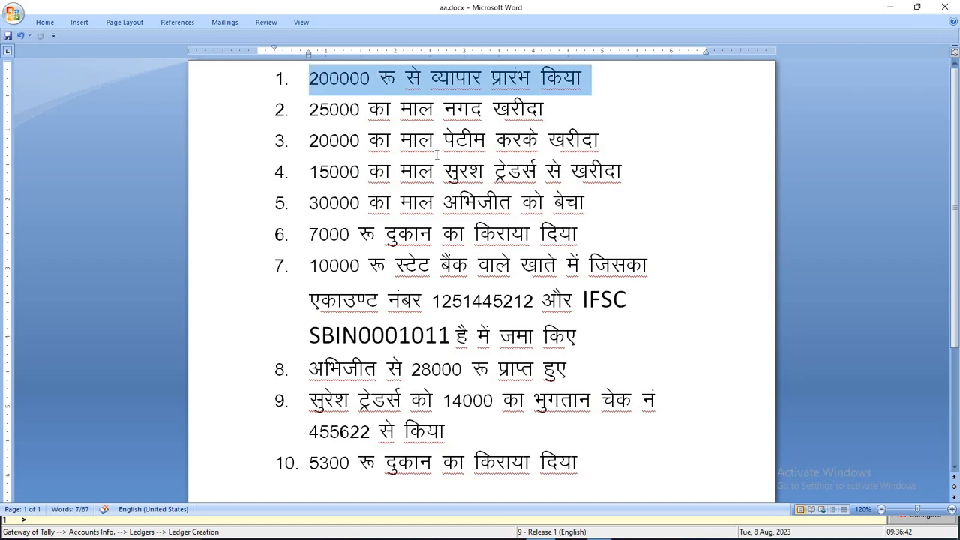
click(371, 77)
click(320, 78)
double_click(345, 83)
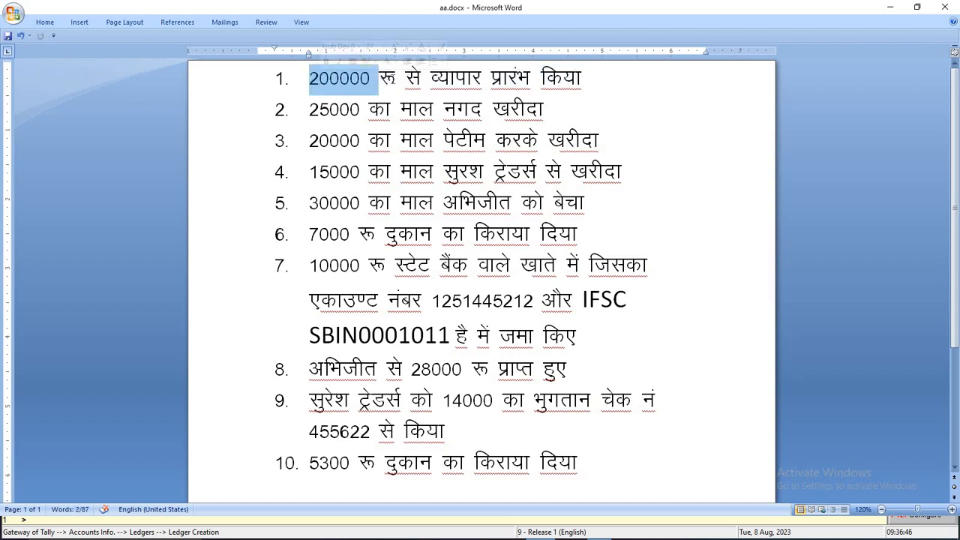
double_click(386, 78)
drag(310, 78, 406, 88)
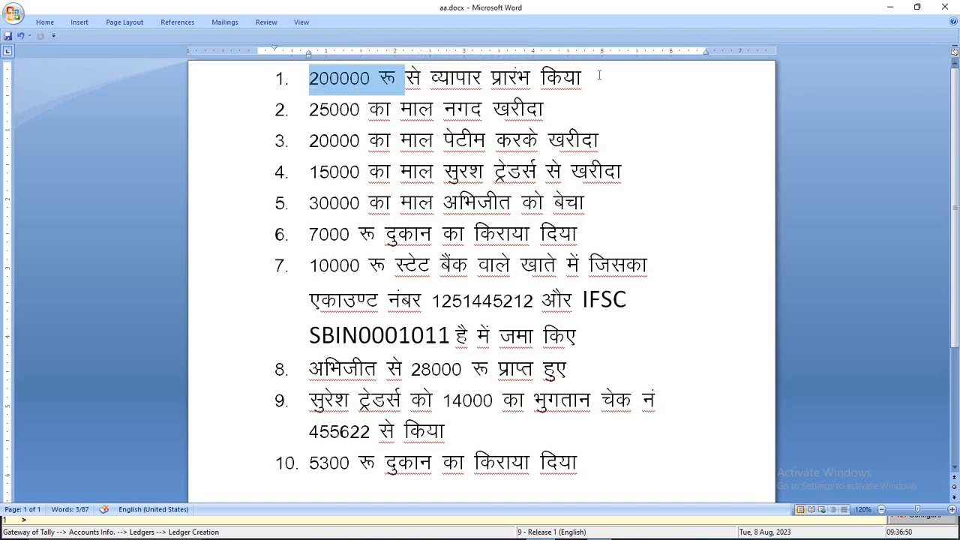
drag(588, 77, 449, 87)
click(575, 84)
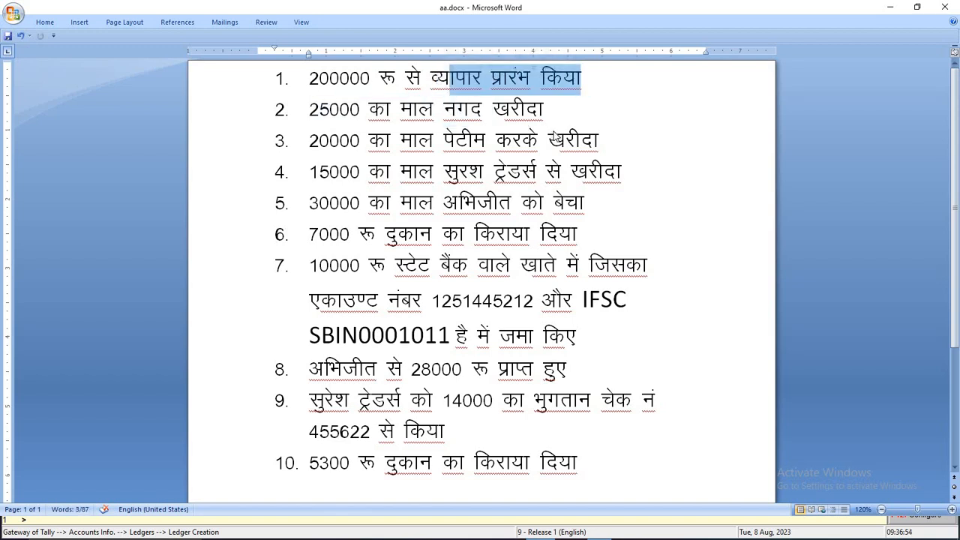
key(alt+Tab)
Create the Capital A/c ledger under the Capital Account group
text(Capio)
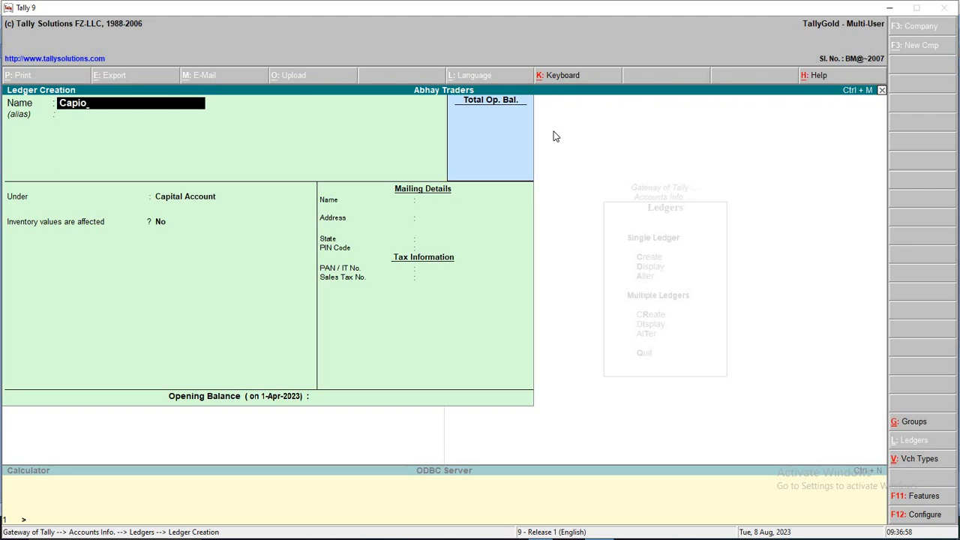
key(BackSpace)
text(tal a/c)
key(Return)
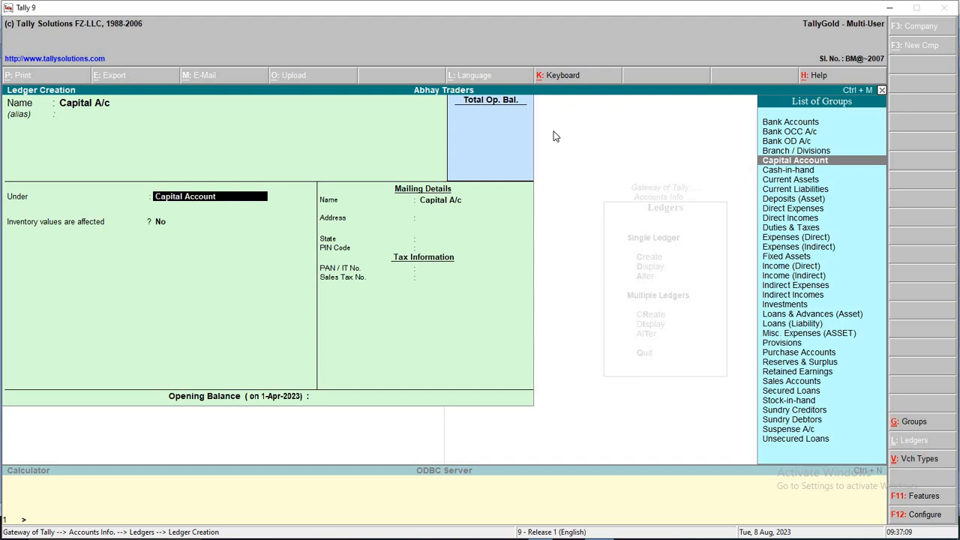
key(Down)
key(Down)
key(Down)
key(Down)
key(Down)
key(Down)
key(Down)
key(Down)
key(Down)
key(Down)
key(Down)
key(Down)
key(Down)
key(Down)
key(Down)
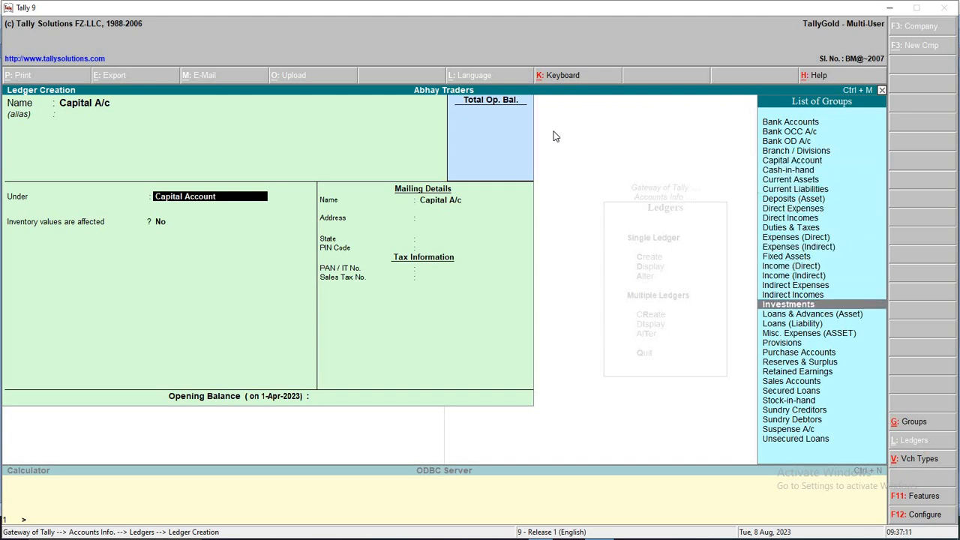
key(Down)
key(Down)
key(Down)
key(Down)
key(Down)
key(Down)
key(Down)
key(Down)
key(Down)
key(Down)
key(Down)
key(Down)
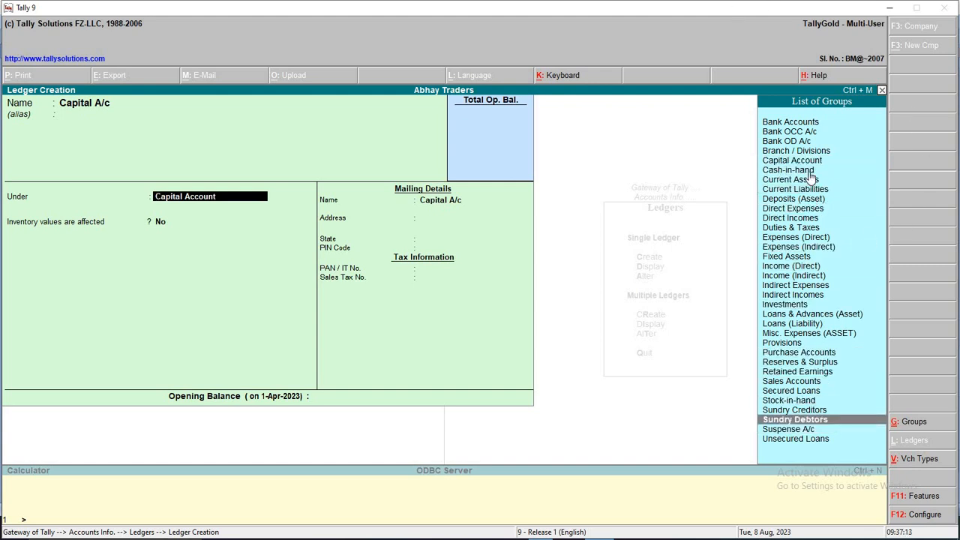
click(817, 152)
click(819, 162)
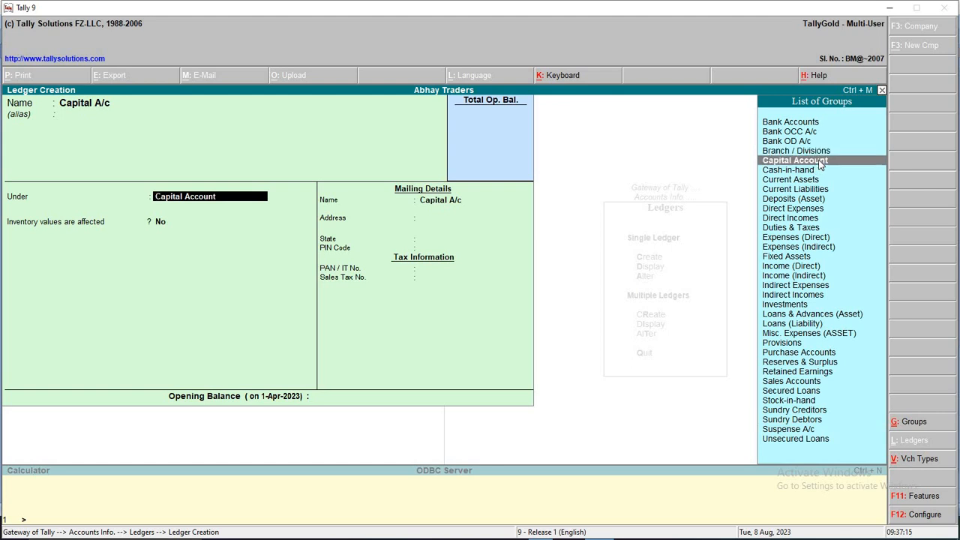
key(Return)
key(Return)
key(Return)
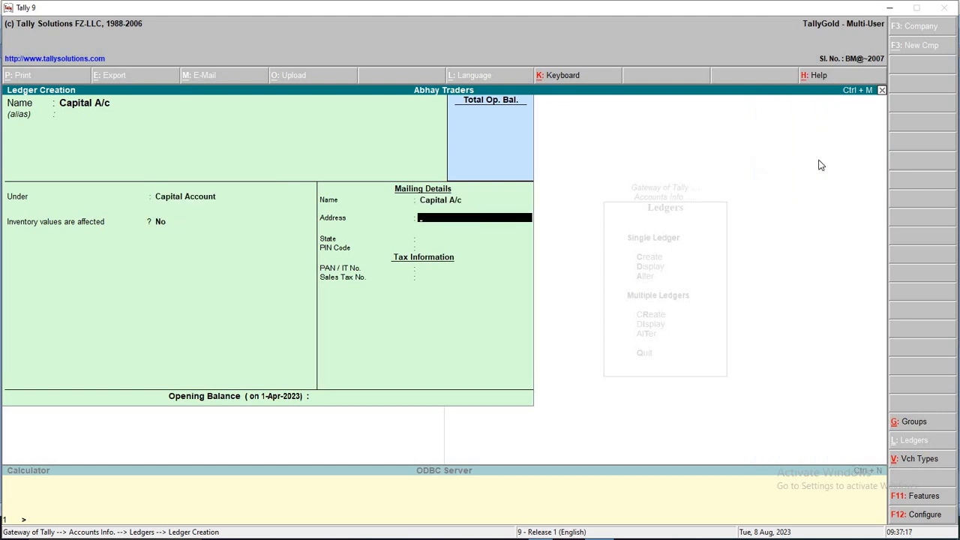
key(BackSpace)
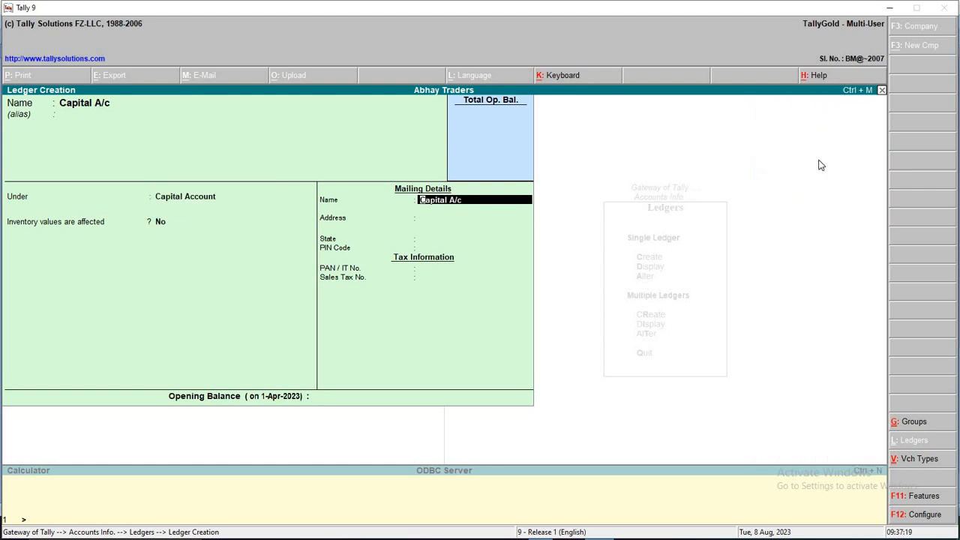
key(Return)
key(Return)
key(Return)
key(Return)
key(Return)
key(Return)
key(Return)
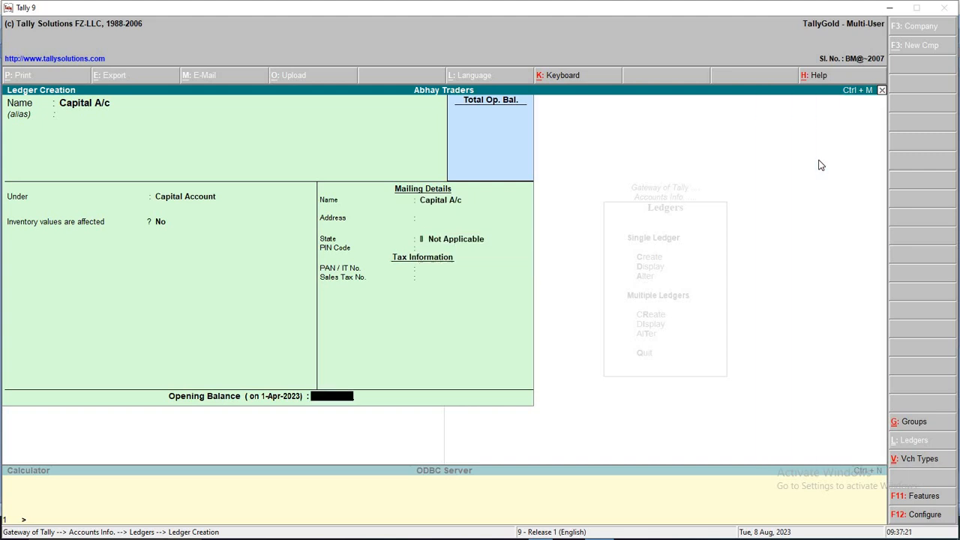
key(alt+Tab)
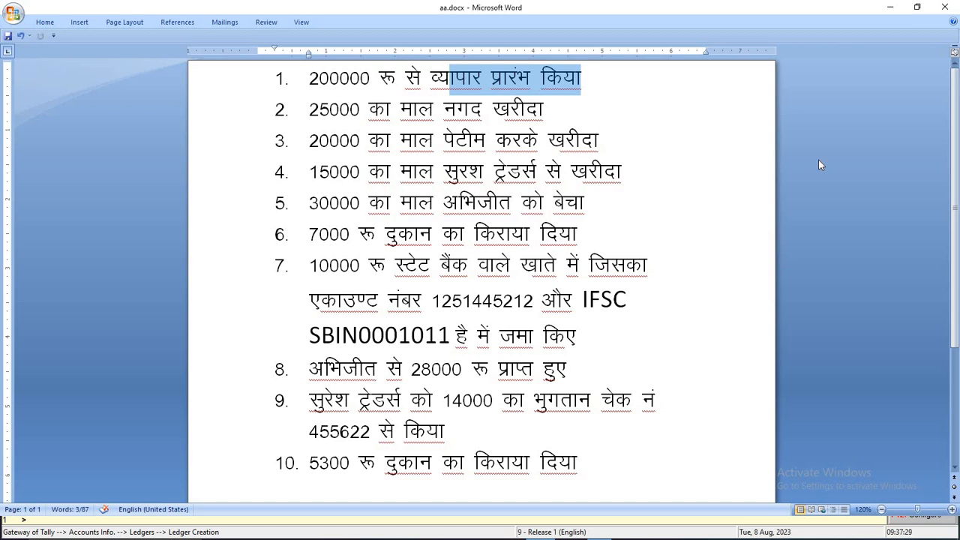
Read transaction 2 in Word: goods worth 25000 bought in cash (नगद खरीदा)
drag(312, 105, 546, 109)
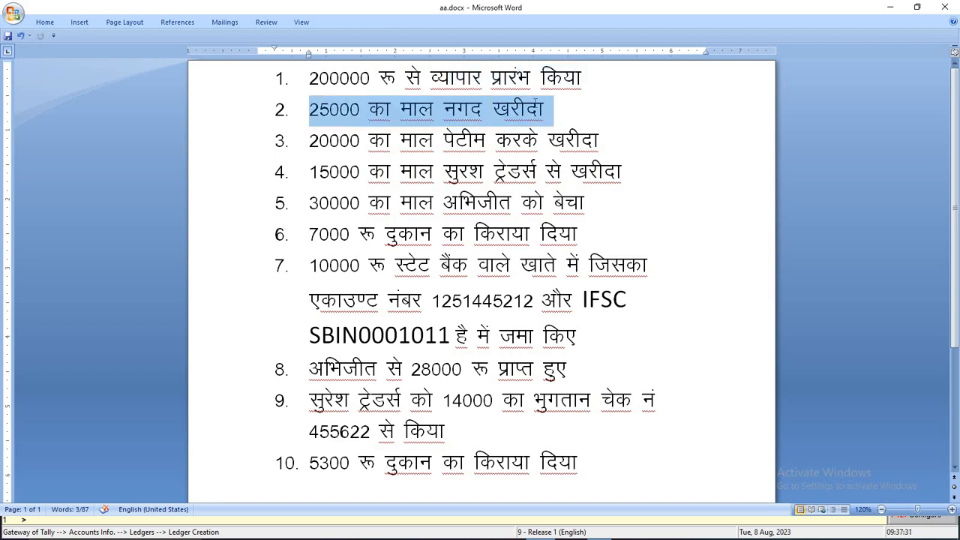
click(556, 111)
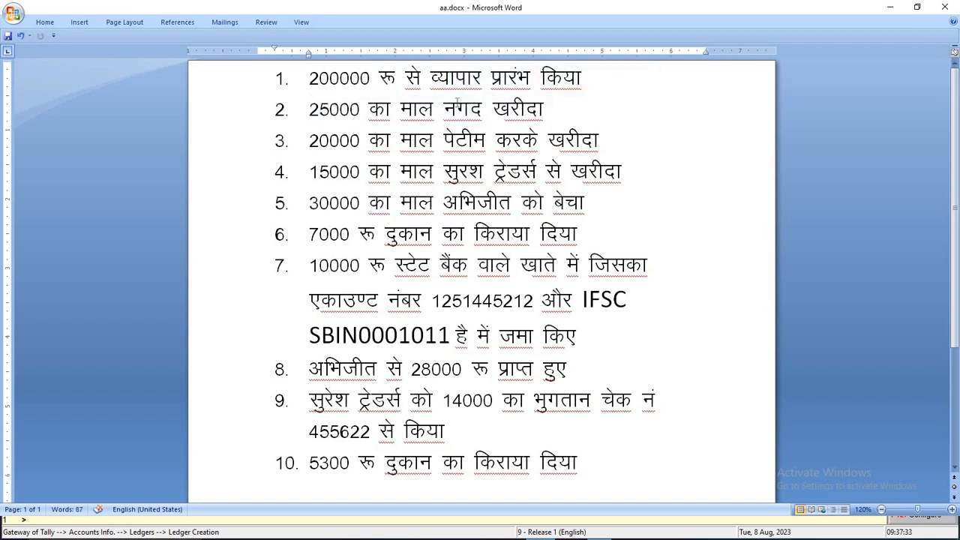
double_click(462, 110)
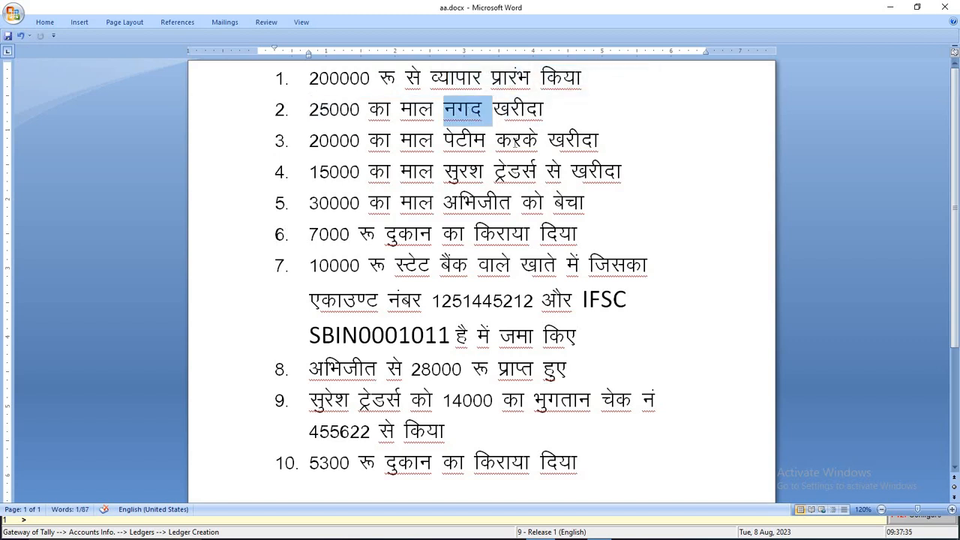
double_click(516, 110)
key(alt+Tab)
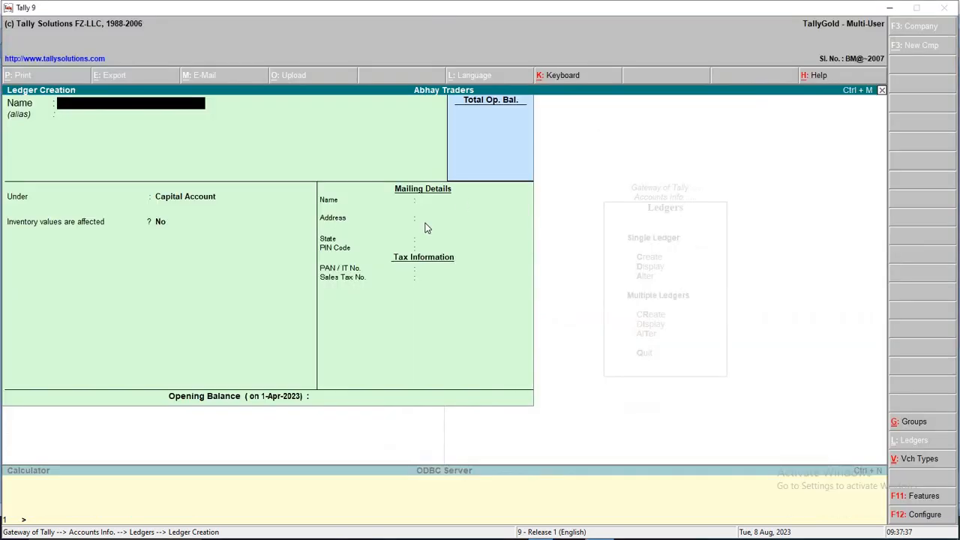
Create and save the Purchase A/c ledger under the Purchase Accounts group
text(Purc)
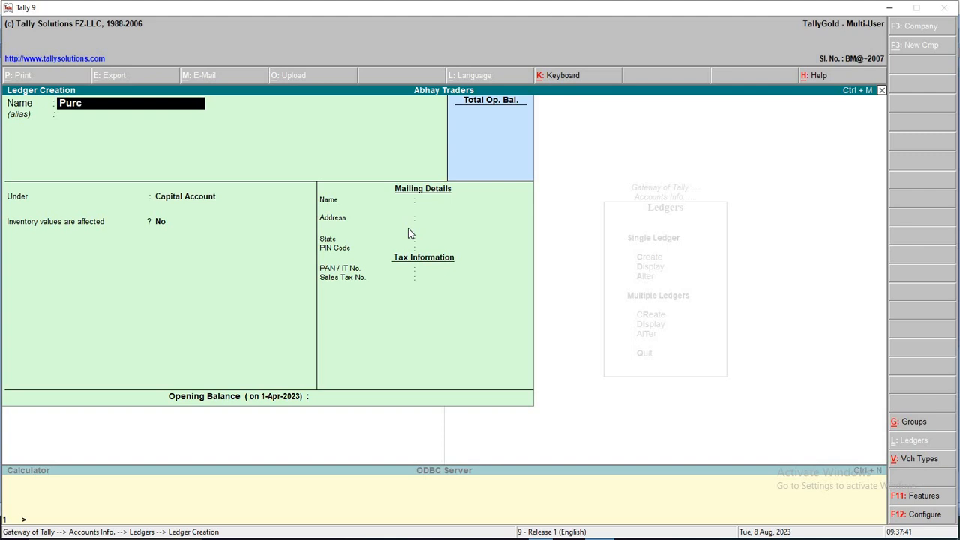
text(hase A/c)
key(Return)
key(Return)
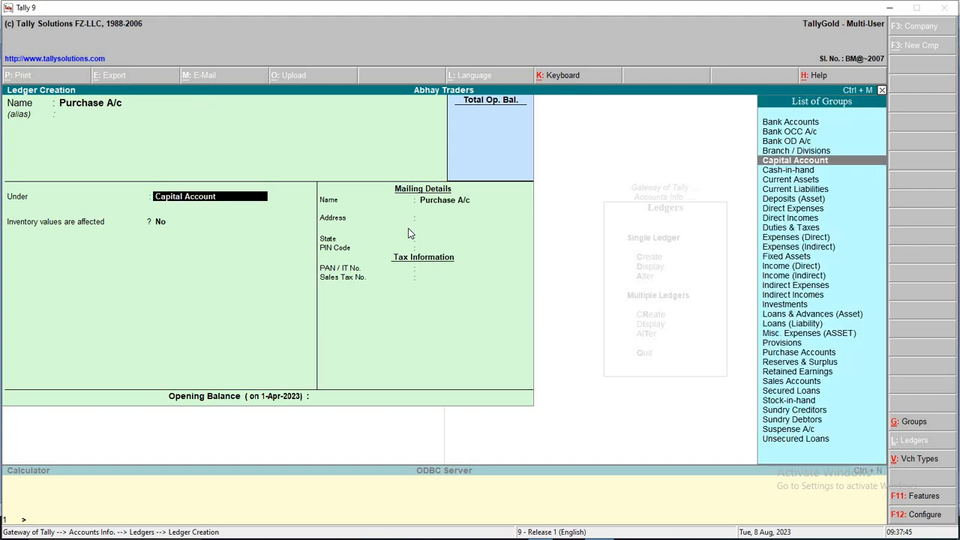
key(Down)
key(Down)
key(Down)
key(Down)
key(Down)
key(Down)
key(Down)
key(Down)
key(Down)
key(Down)
key(Down)
key(Down)
key(Down)
key(Down)
key(Down)
key(Down)
key(Down)
key(Down)
key(Down)
key(Down)
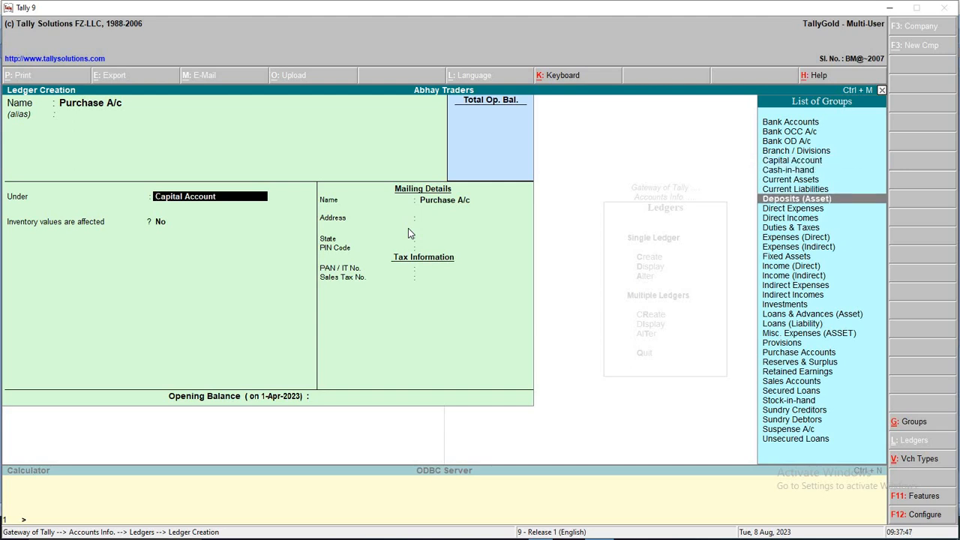
key(Up)
key(Up)
key(Up)
key(Up)
key(Up)
key(Up)
key(Up)
key(Up)
key(Up)
key(Up)
key(Up)
key(Up)
key(Up)
key(Up)
key(Up)
key(Up)
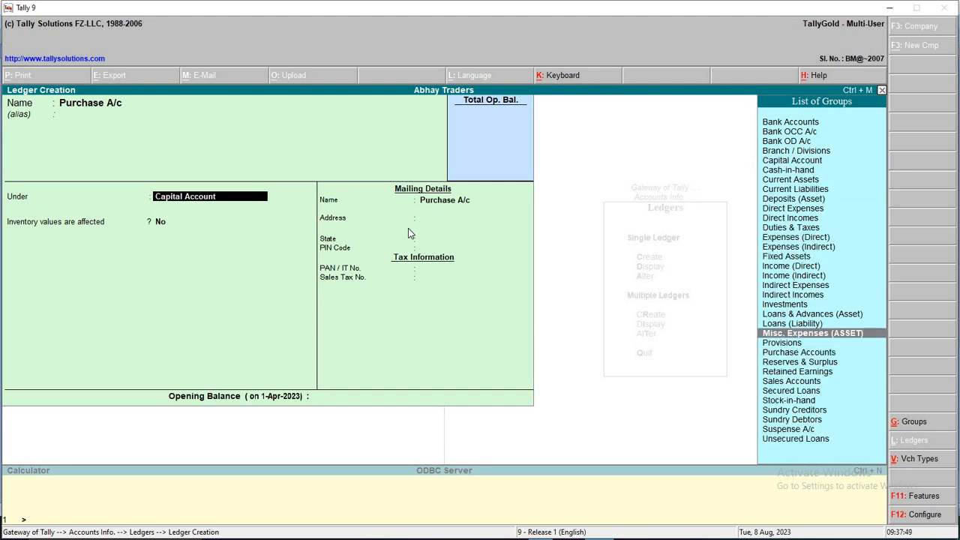
key(Down)
key(Down)
key(Down)
key(Down)
key(Down)
key(Down)
key(Down)
key(Down)
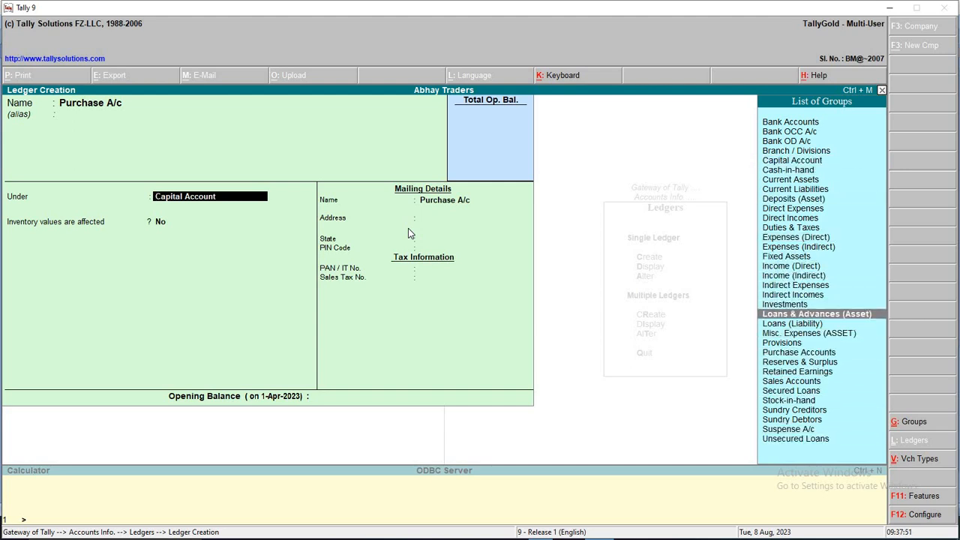
key(Return)
key(Return)
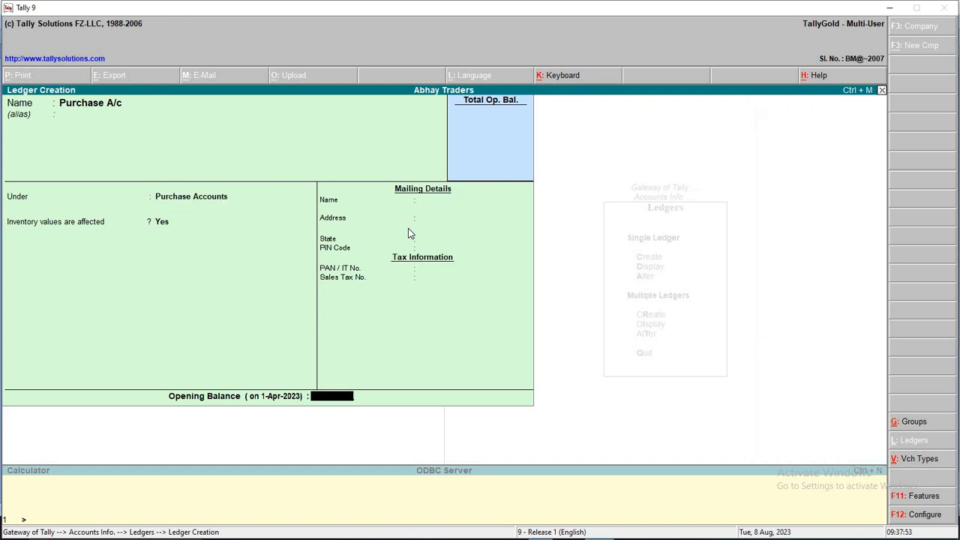
key(Return)
key(Return)
key(alt+Tab)
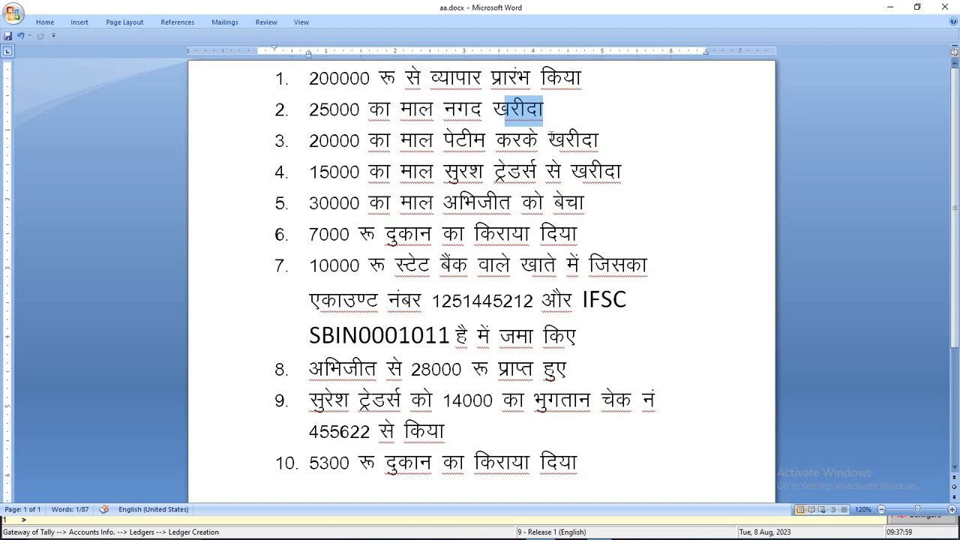
Review the Paytm purchase in line 3 and the State Bank account details in line 7
drag(615, 140, 550, 140)
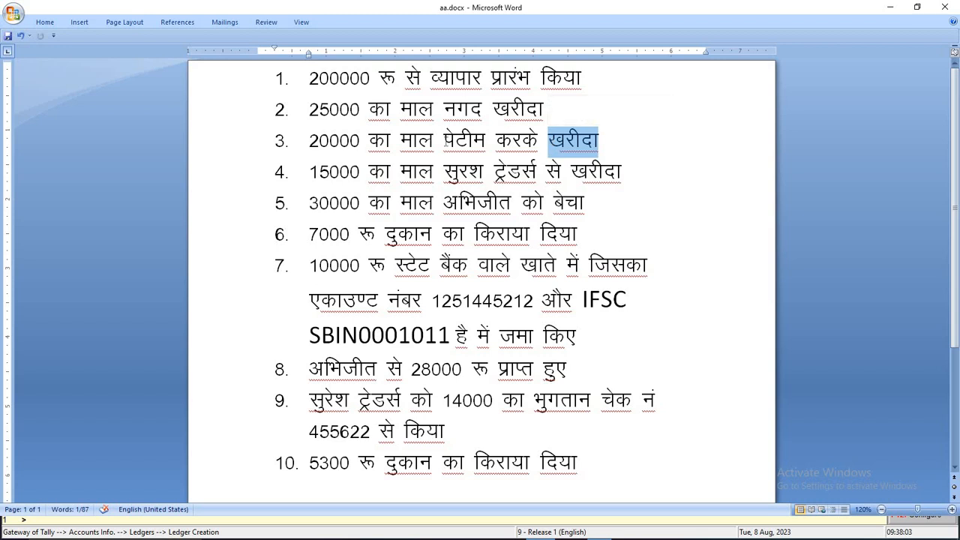
drag(443, 141, 548, 140)
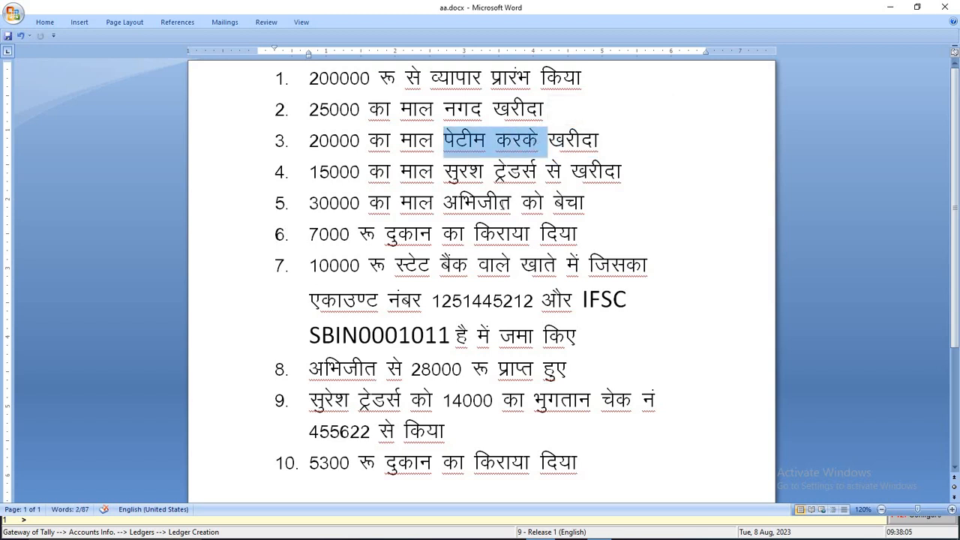
click(504, 309)
drag(433, 300, 630, 301)
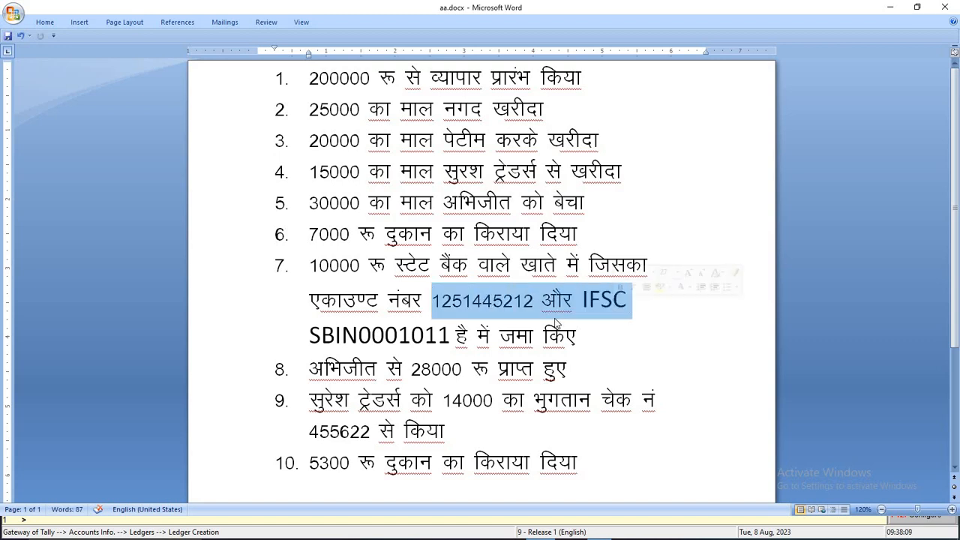
double_click(484, 300)
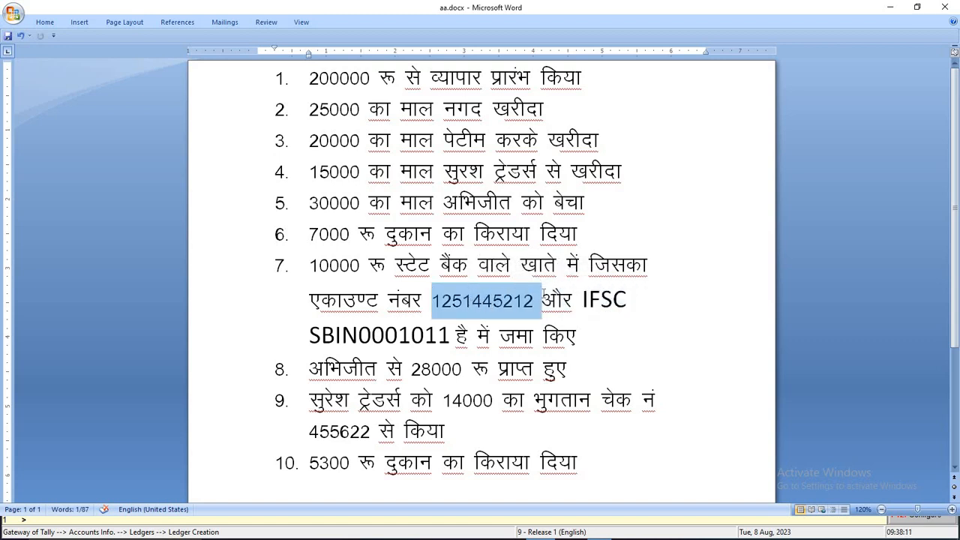
key(alt+Tab)
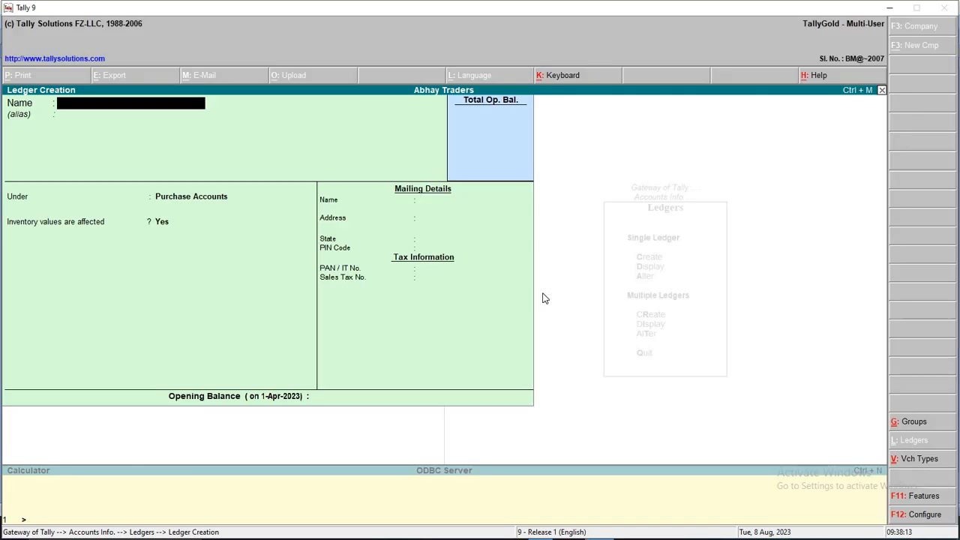
Name the ledger Bank A/c under Bank Accounts, with mailing name State Bank of India and the account number
text(Bank A/c)
key(Return)
key(Return)
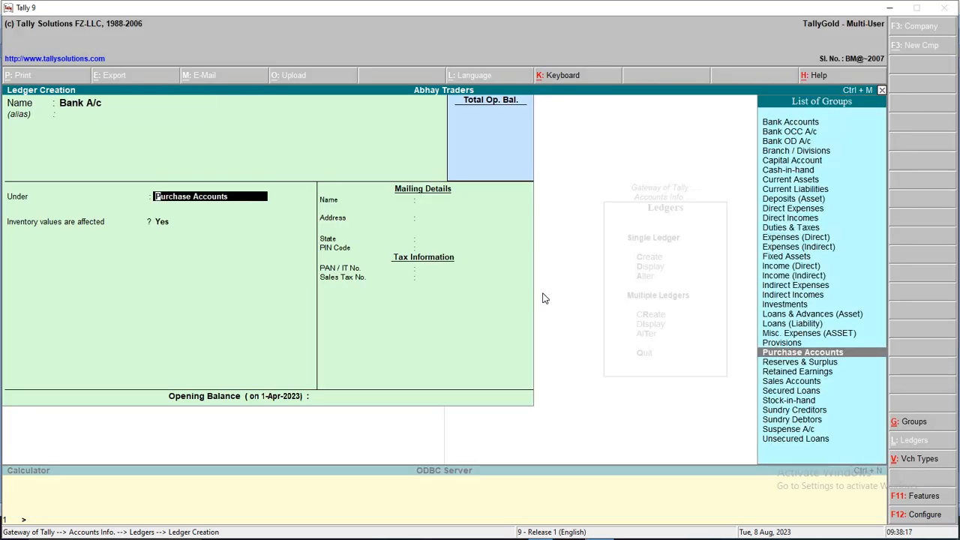
key(Up)
key(Up)
key(Up)
key(Up)
key(Up)
key(Up)
key(Up)
key(Up)
key(Up)
key(Up)
key(Up)
key(Up)
key(Up)
key(Up)
key(Up)
key(Up)
key(Up)
key(Up)
key(Up)
key(Up)
key(Up)
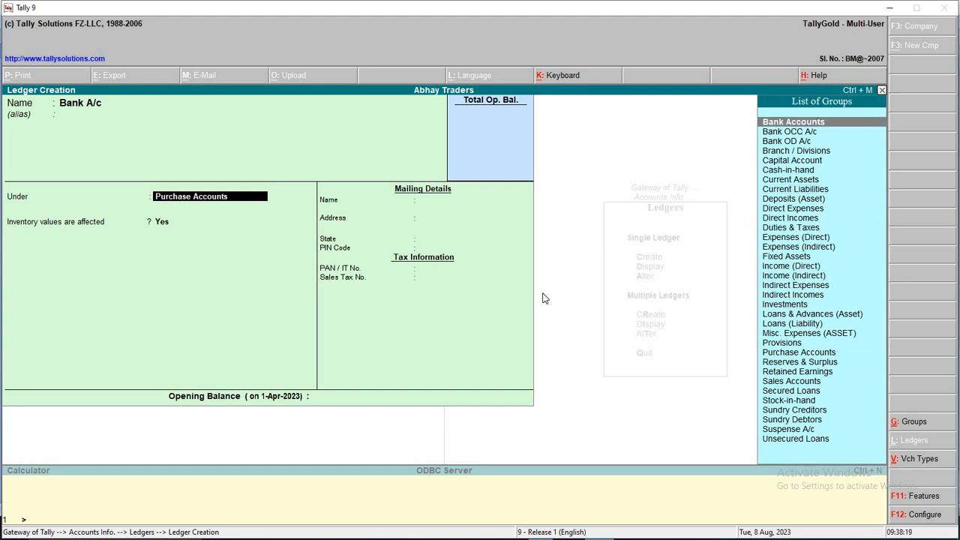
key(Return)
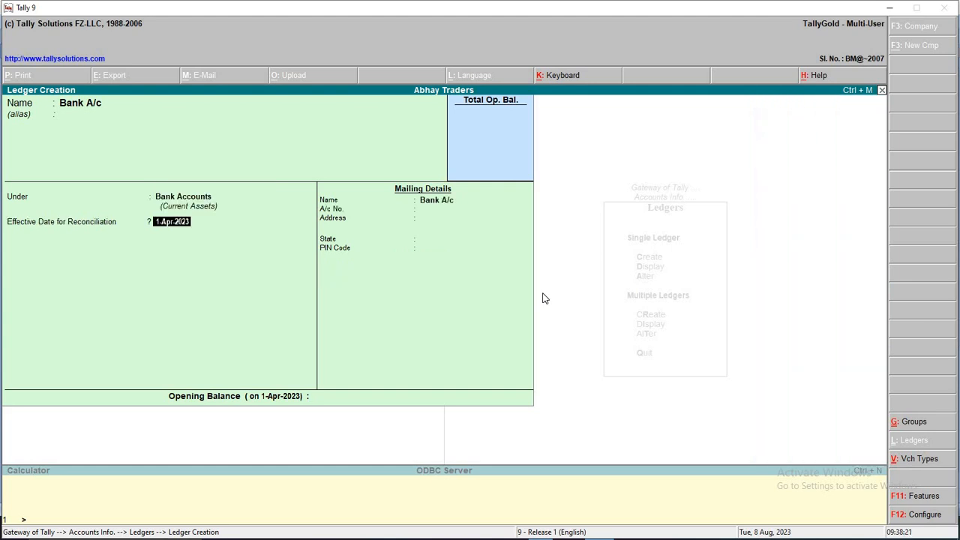
key(Return)
text(S)
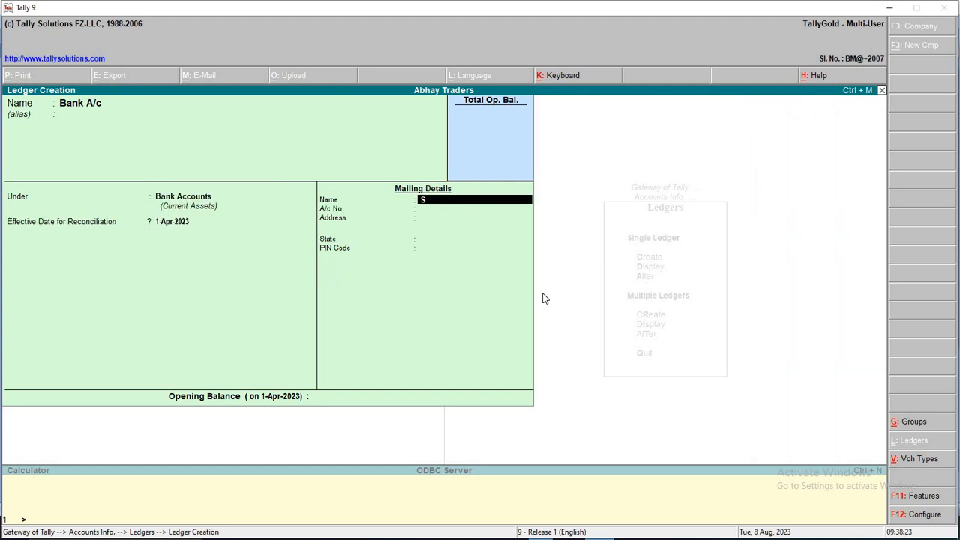
text(tate Bank of India)
key(Return)
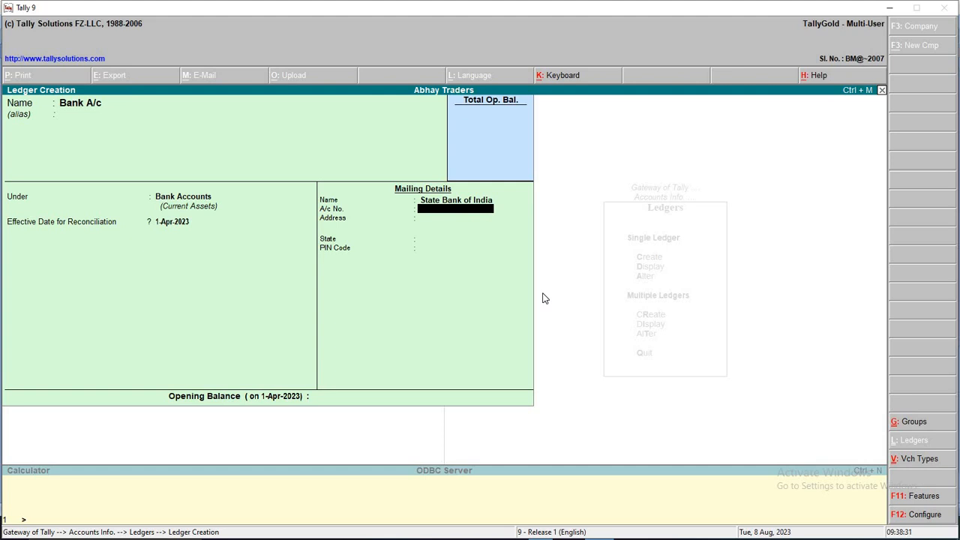
key(Return)
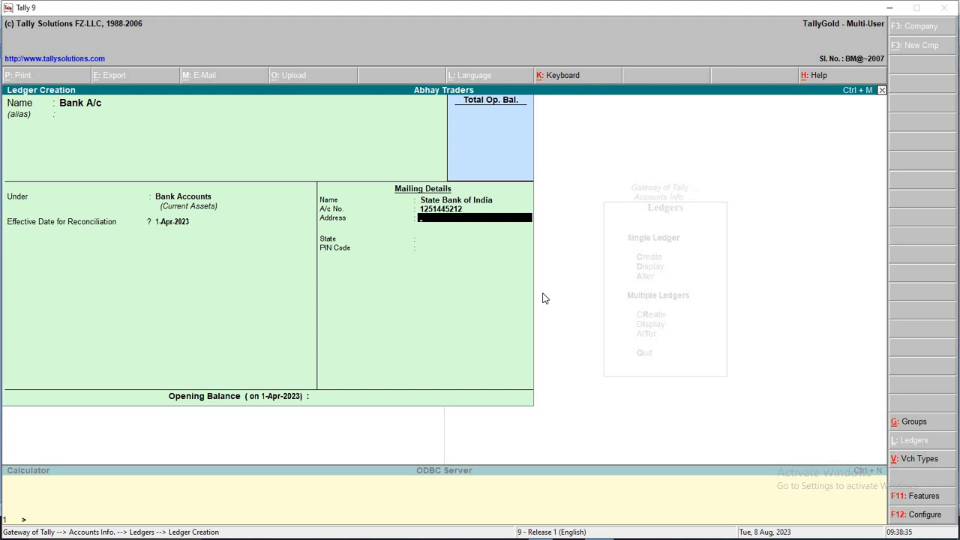
Enter the bank's address lines and paste in the IFSC code SBIN0001011 copied from Word
text(Main Road)
key(Return)
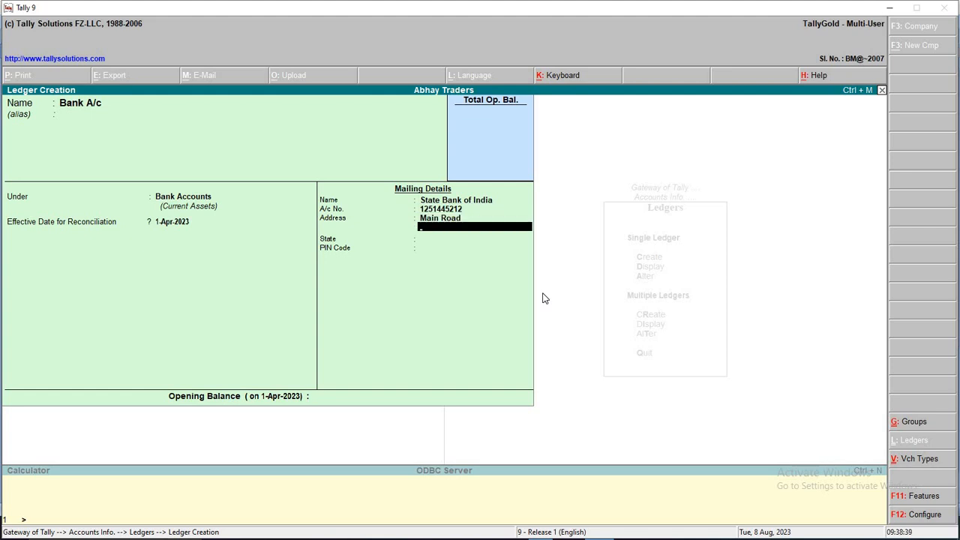
text(Bilaspur)
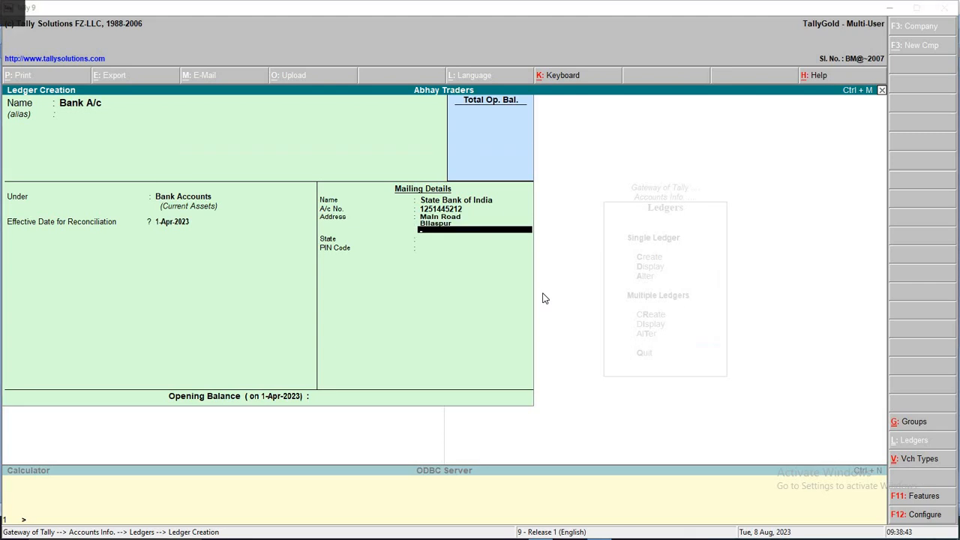
key(alt+Tab)
double_click(350, 337)
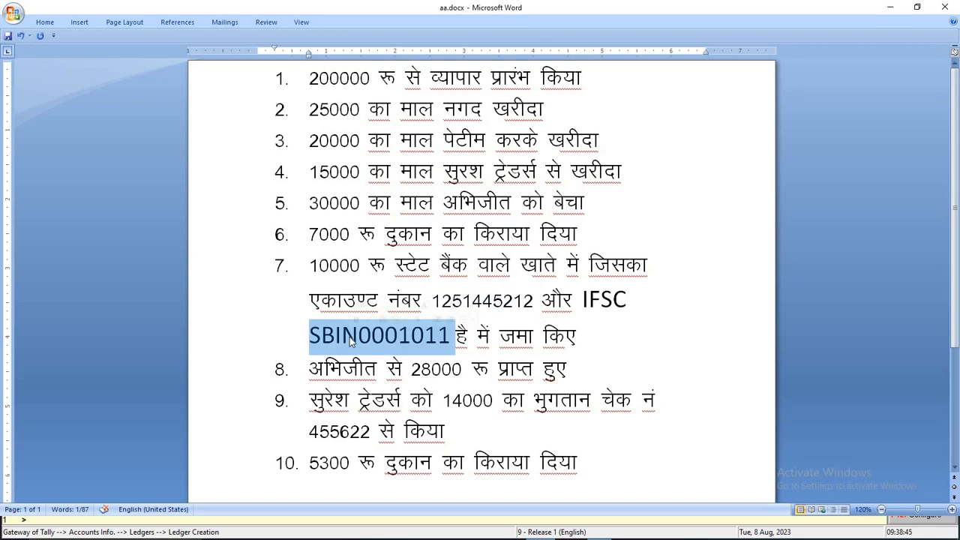
key(alt+Tab)
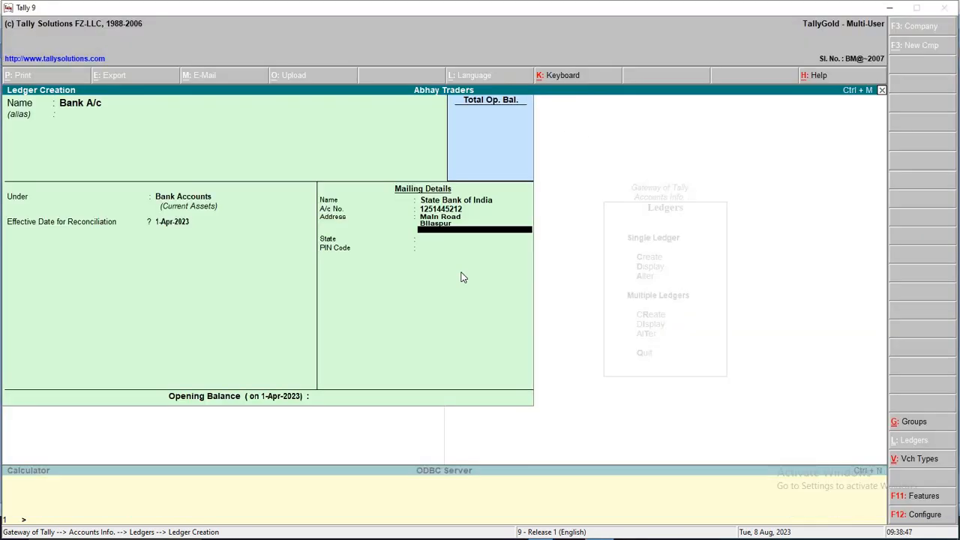
key(ctrl+alt+v)
key(Return)
key(Return)
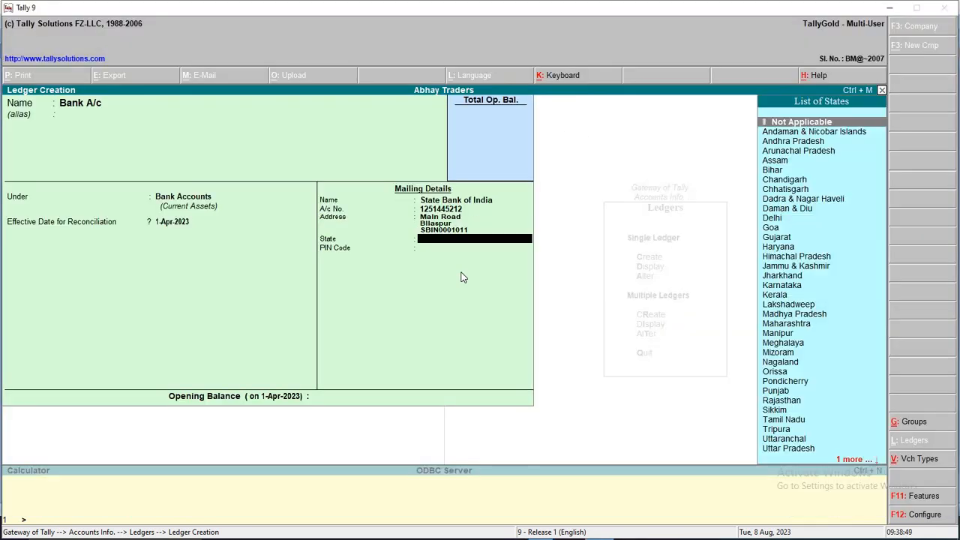
Set the state to Chhatisgarh, enter the PIN code, and save the bank ledger
key(Down)
key(Down)
key(Down)
key(Down)
key(Down)
key(Down)
key(Down)
key(Down)
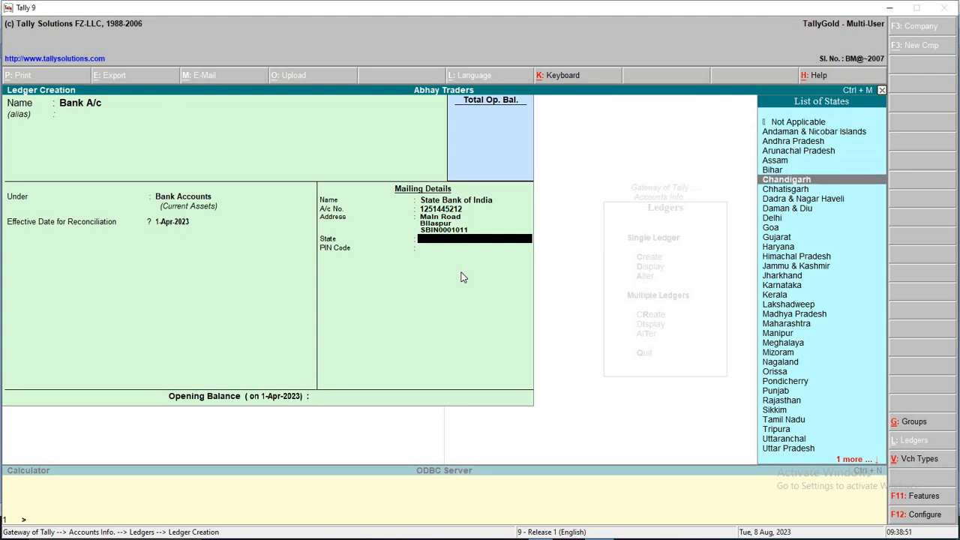
key(Up)
key(Return)
text(495001)
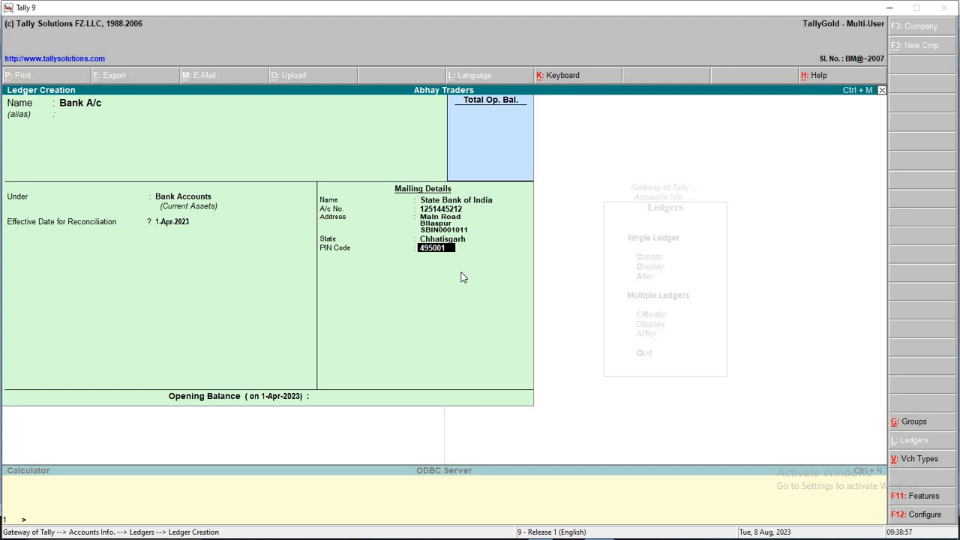
key(Return)
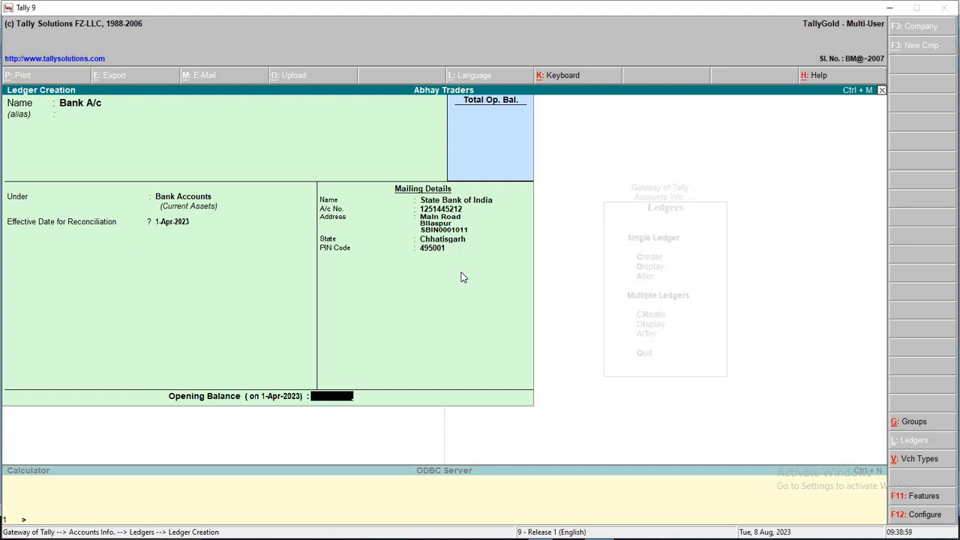
key(Return)
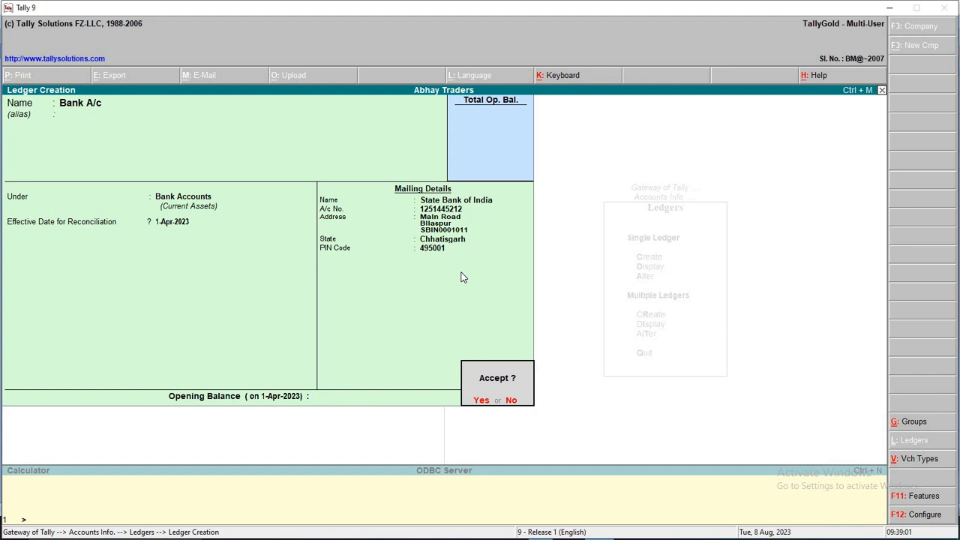
key(Return)
key(alt+Tab)
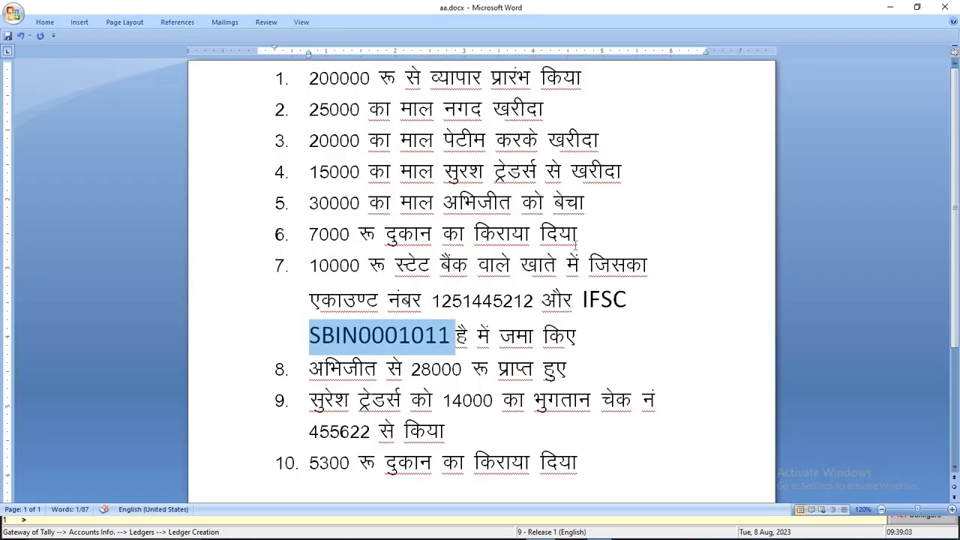
Review the 30000 sale and 15000 purchase lines in aa.docx and save the document
click(566, 203)
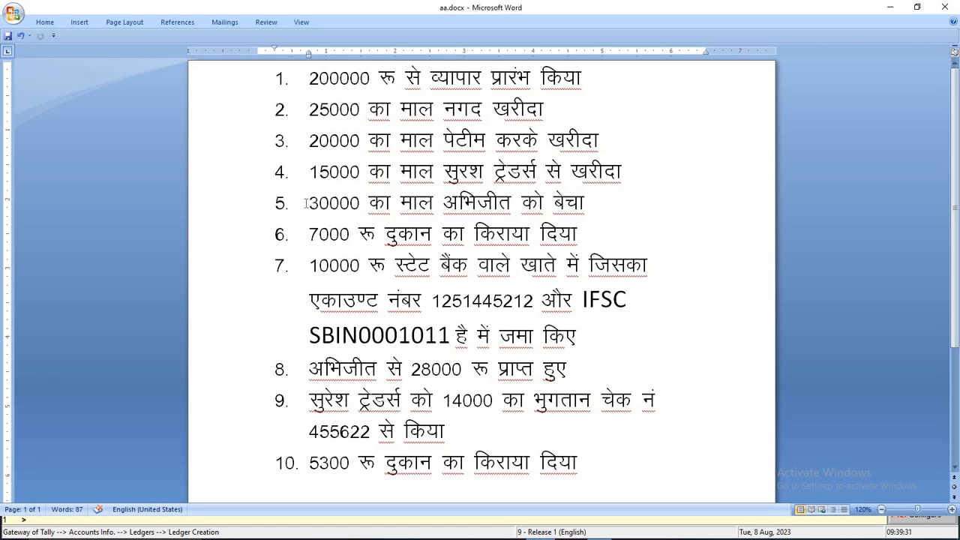
drag(308, 203, 595, 204)
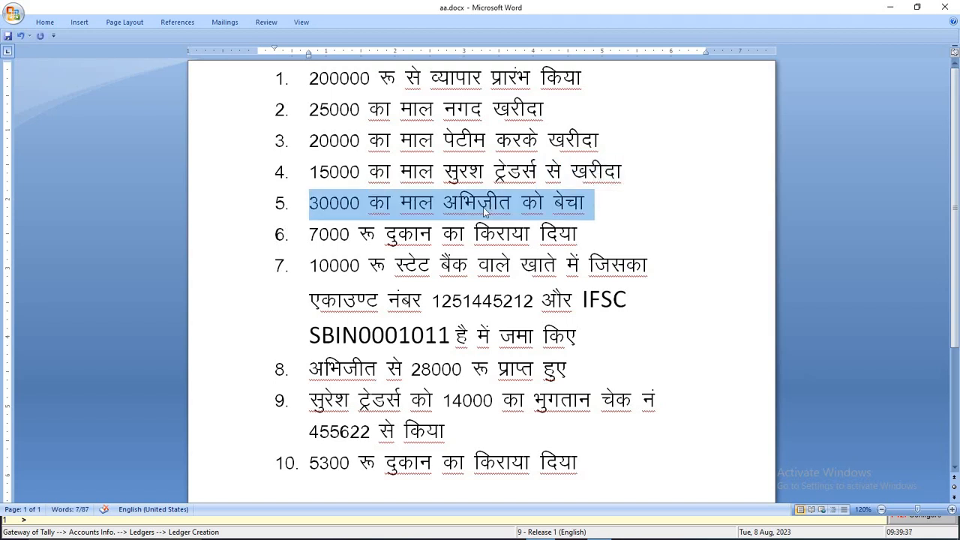
click(460, 174)
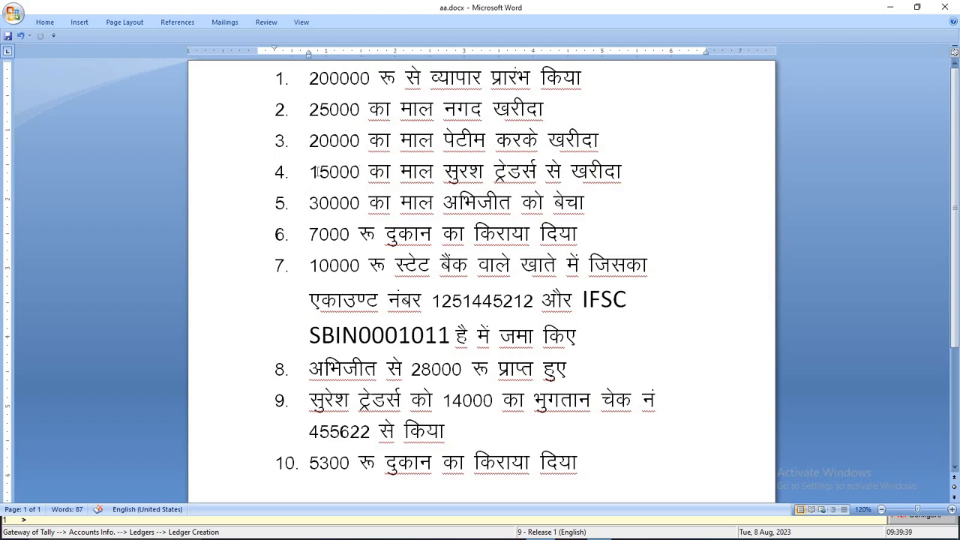
drag(308, 173, 319, 172)
drag(497, 172, 600, 180)
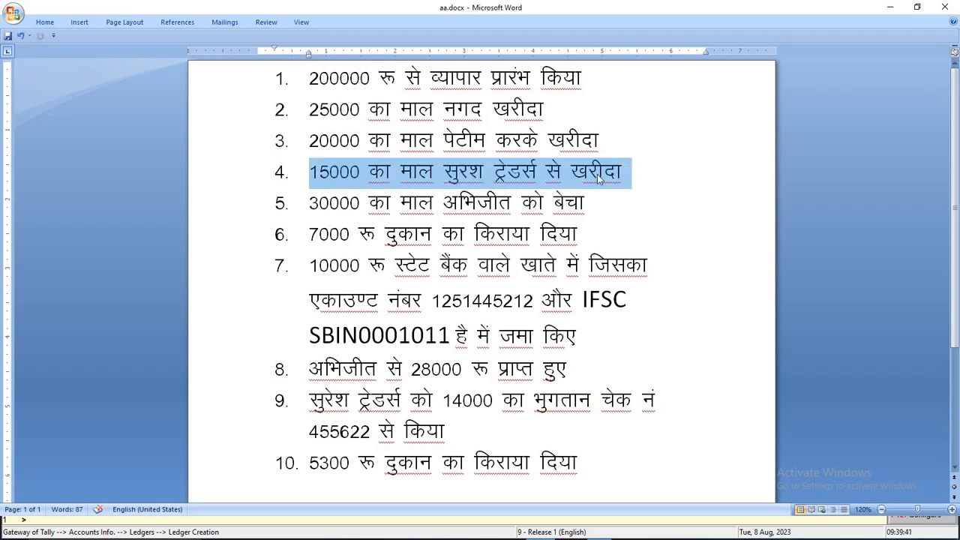
click(469, 172)
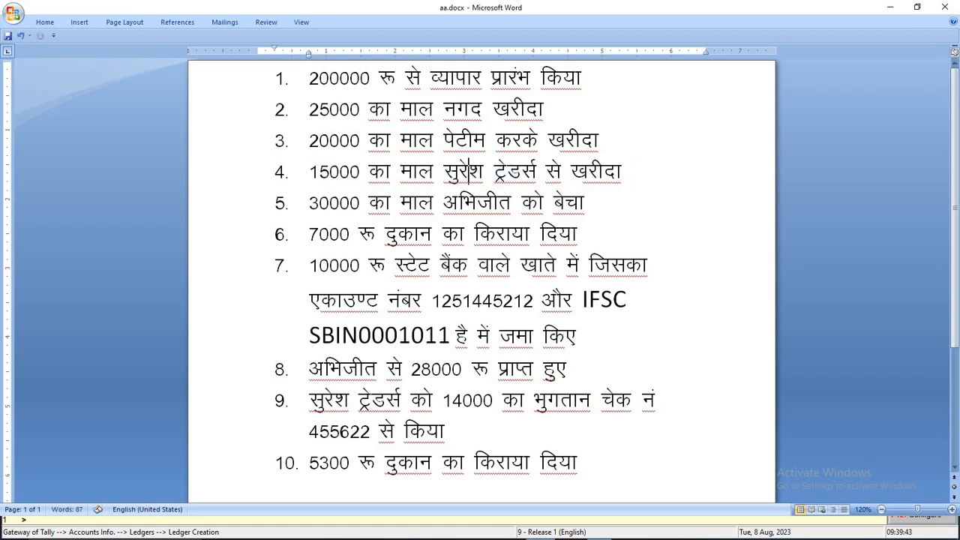
key(ctrl+s)
Select the supplier name सुरेश ट्रेडर्स on line 4 before going back to Tally
double_click(596, 177)
click(573, 174)
drag(445, 172, 543, 172)
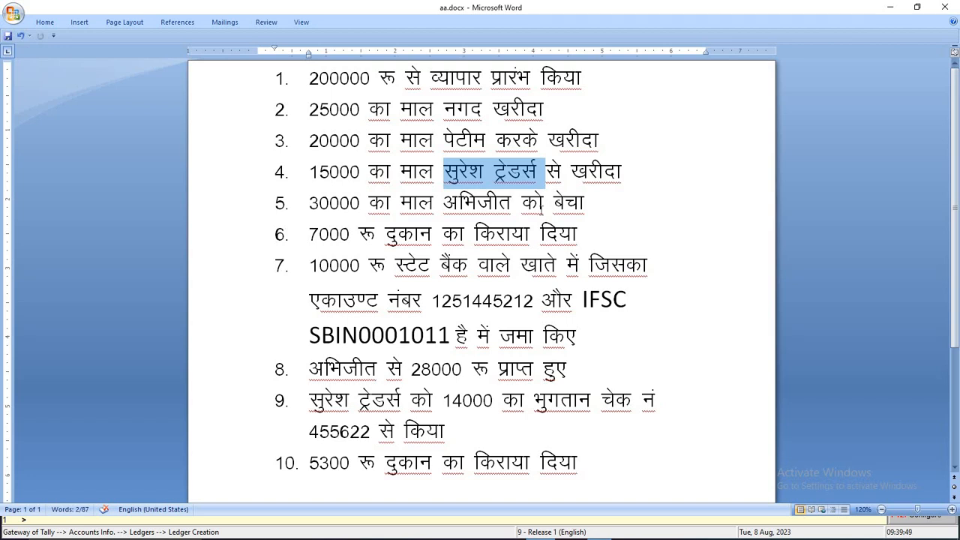
key(alt+Tab)
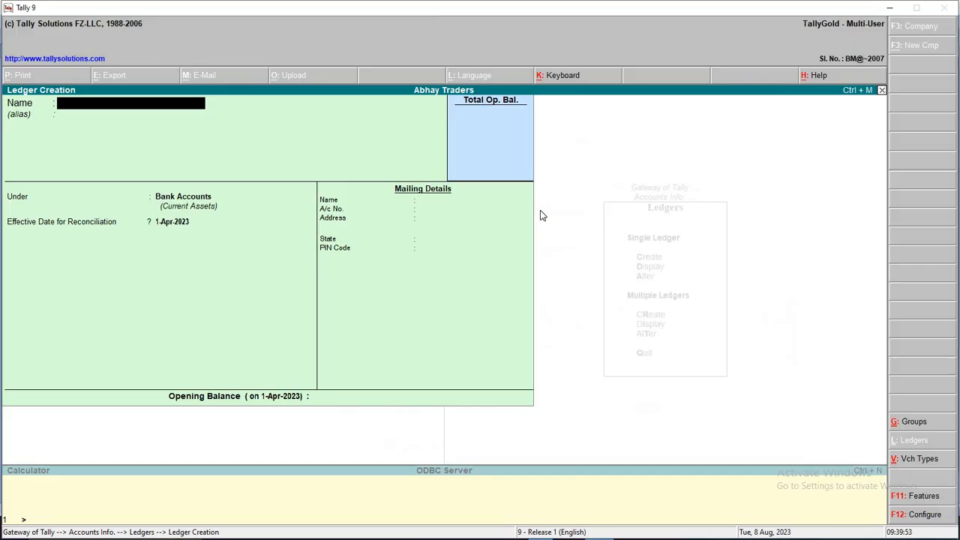
Create the Suresh Traders ledger under Sundry Creditors and save it
text(Suresh Traders)
key(Return)
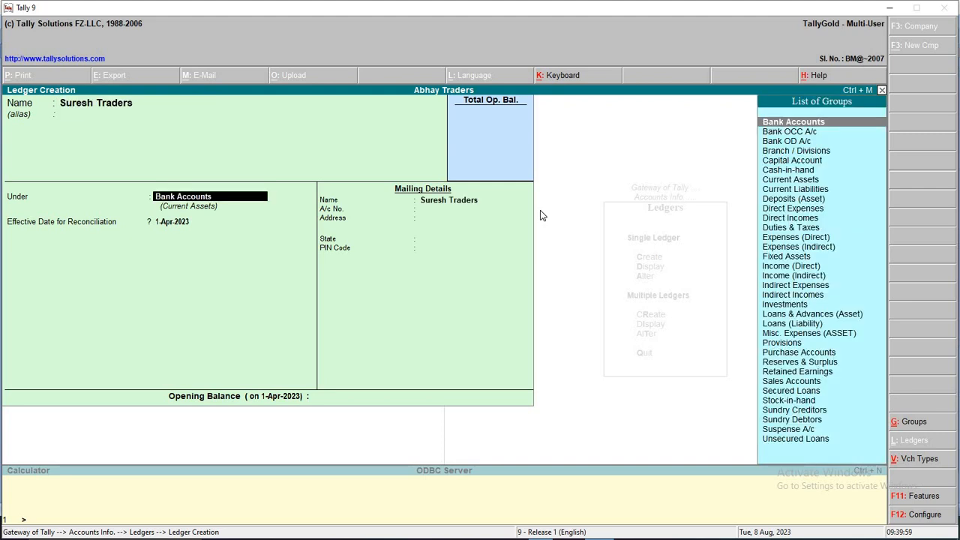
key(Down)
key(Down)
key(Down)
key(Down)
key(Down)
key(Down)
key(Down)
key(Down)
key(Down)
key(Down)
key(Down)
key(Down)
key(Down)
key(Down)
key(Down)
key(Down)
key(Down)
key(Down)
key(Down)
key(Down)
key(Down)
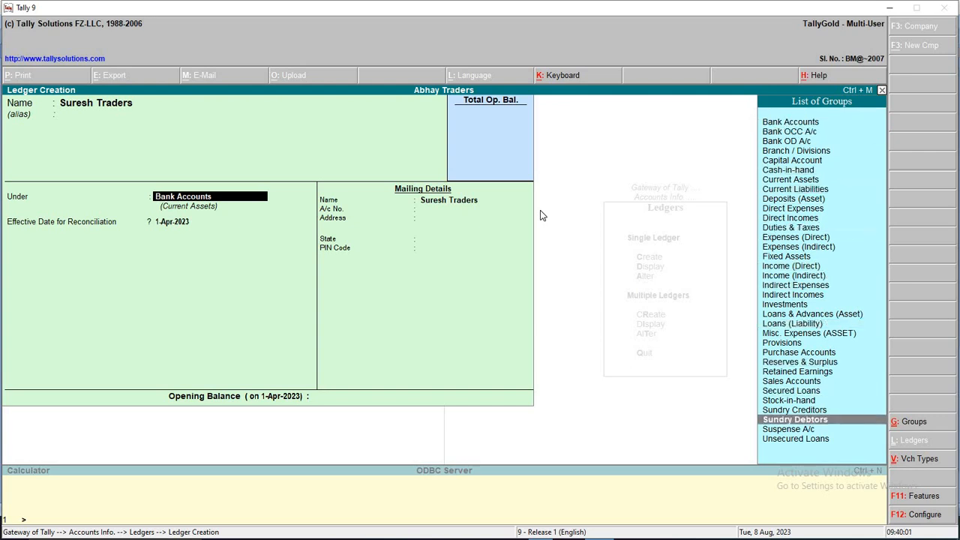
key(Up)
key(Up)
key(Up)
key(Return)
key(Return)
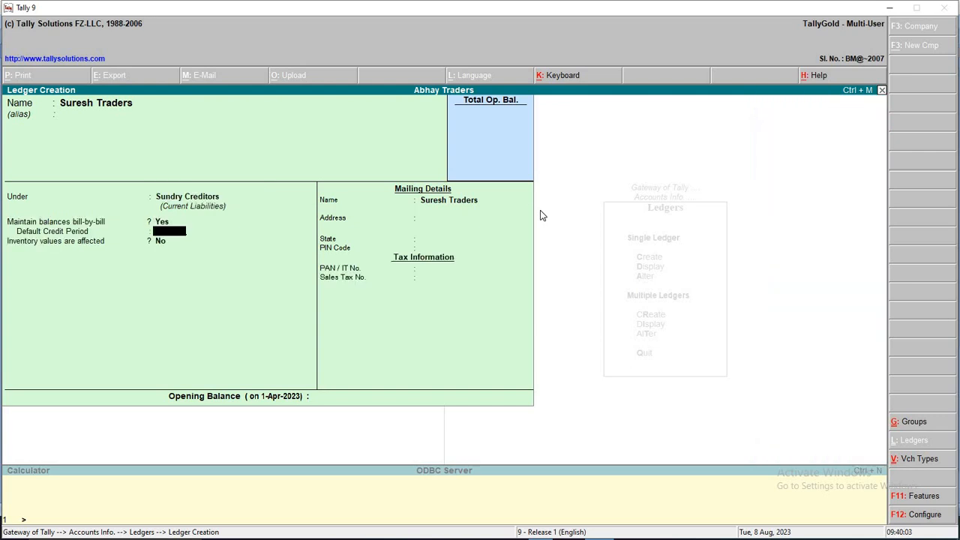
key(Return)
key(Return)
key(Return)
key(Return)
key(Return)
key(Return)
key(Return)
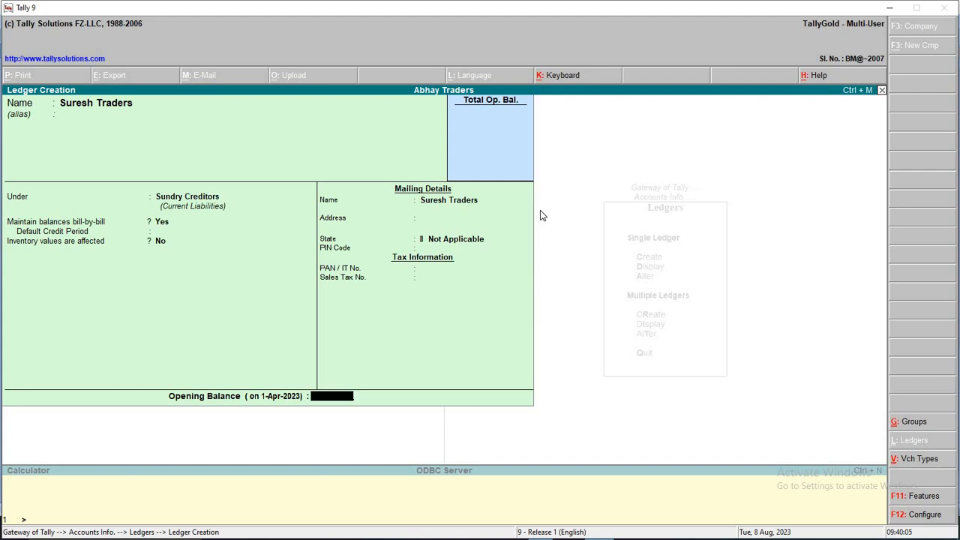
key(Return)
key(Return)
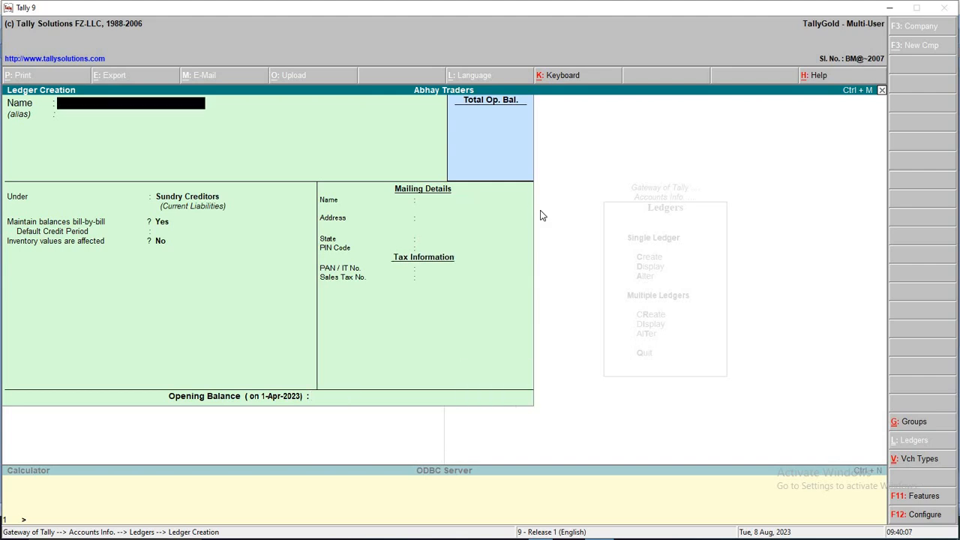
key(alt+Tab)
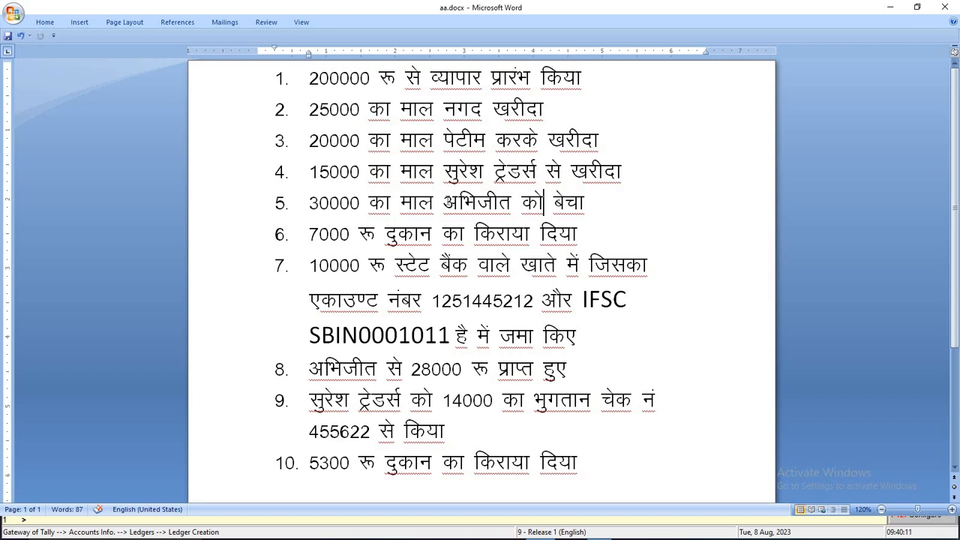
Select the buyer's name in the line 5 sale entry of the Word list
drag(444, 201, 538, 203)
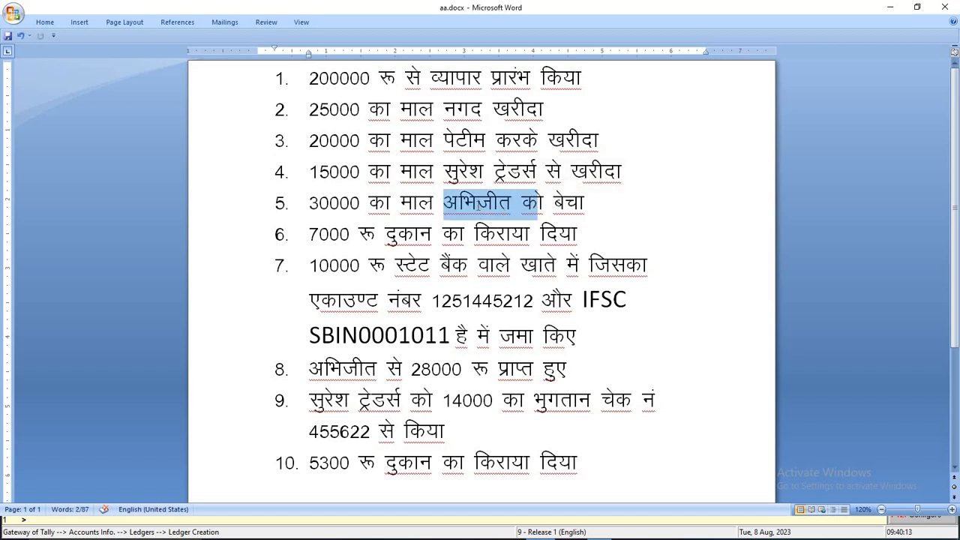
key(shift+Left)
key(shift+Left)
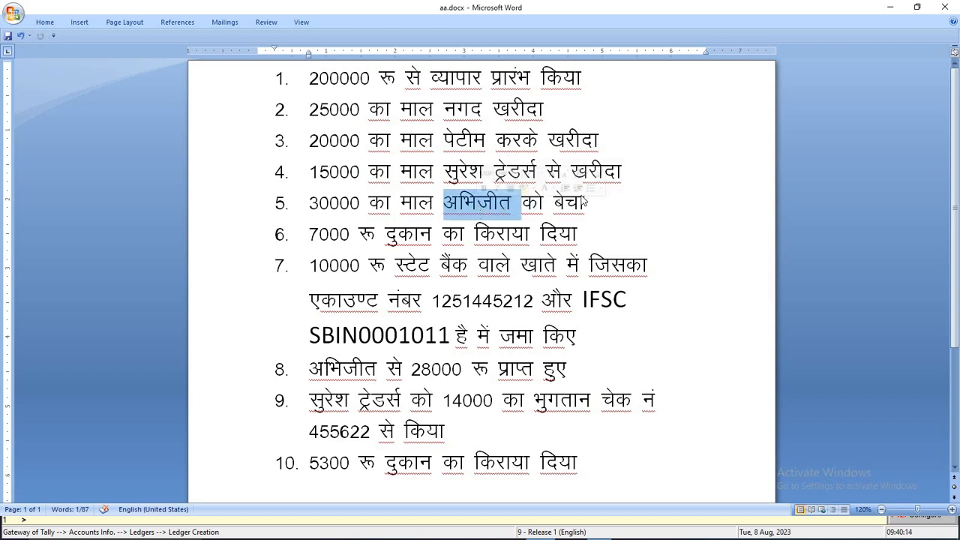
drag(585, 202, 555, 202)
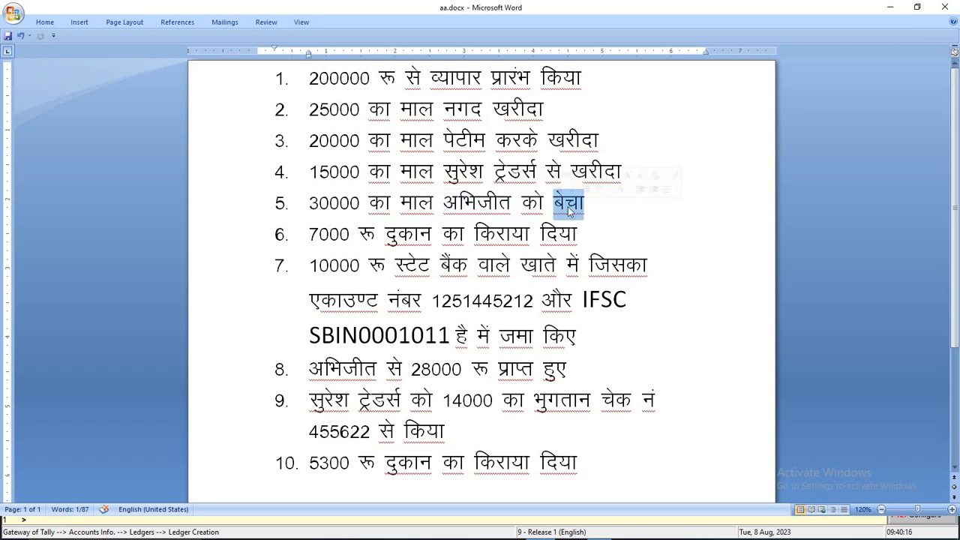
key(alt+Tab)
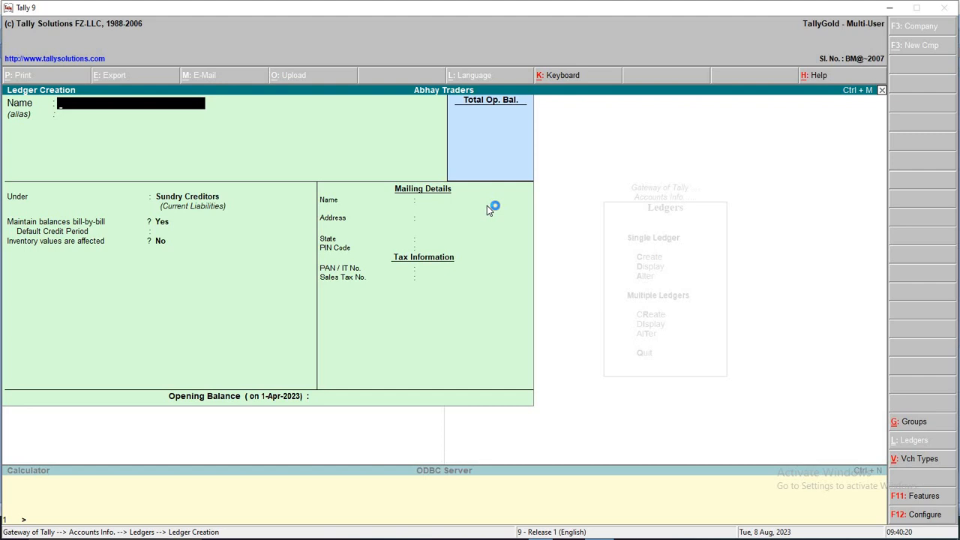
Create the customer's ledger under Sundry Debtors with state Not Applicable and save it
text(Abhijeet)
key(alt+Tab)
key(alt+Tab)
key(Return)
key(Down)
key(Return)
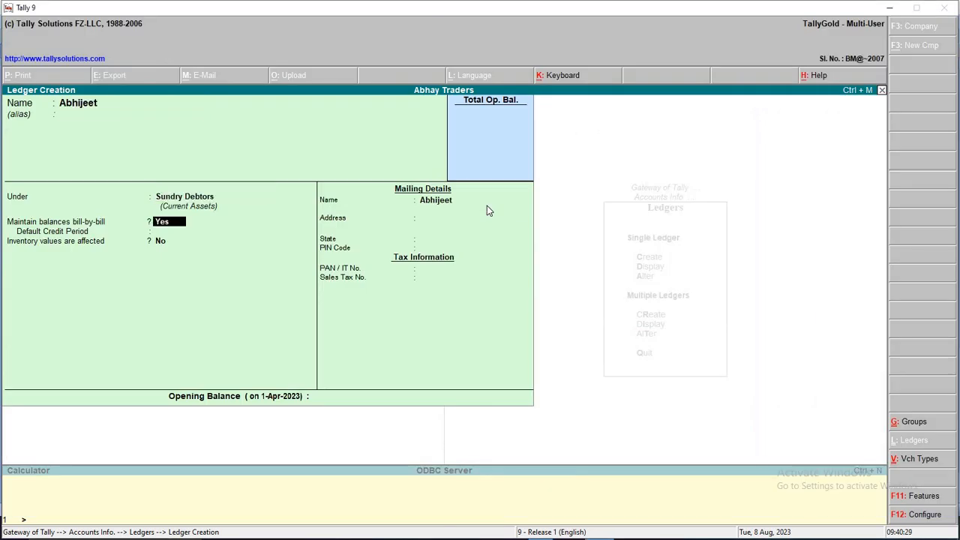
key(Return)
key(Return)
key(Return)
key(Return)
key(Return)
key(Return)
key(Return)
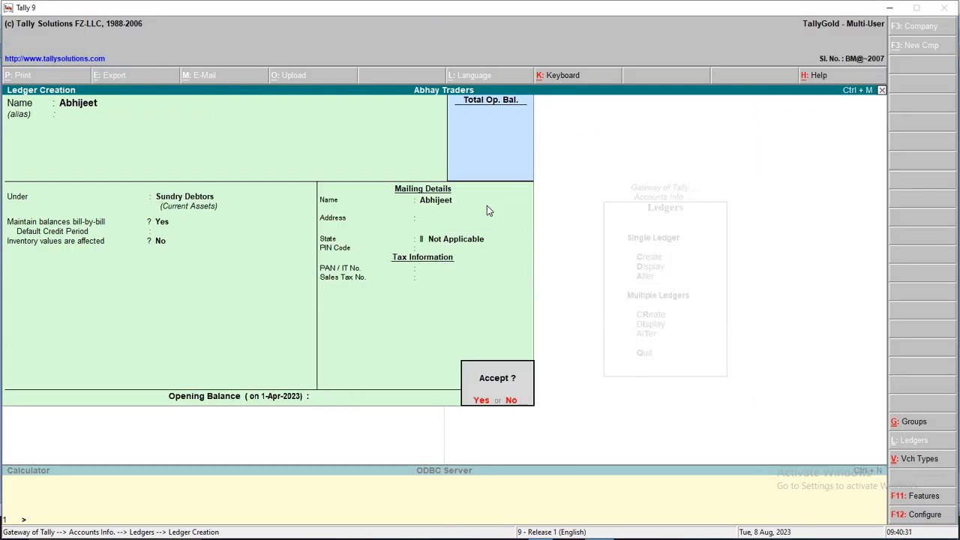
key(Return)
Start a new ledger named Sales A/c and begin picking its Sales group
text(Sales A/c)
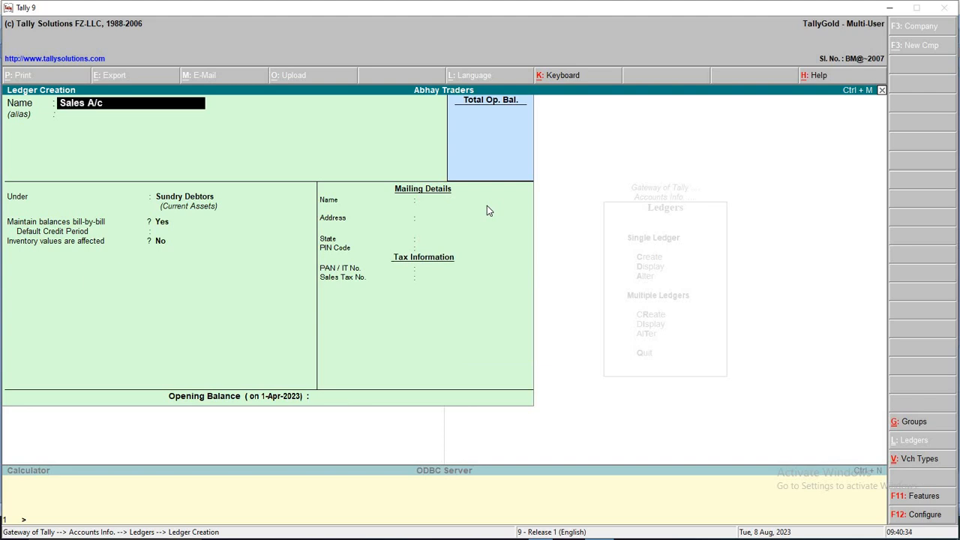
key(Return)
text(Sa)
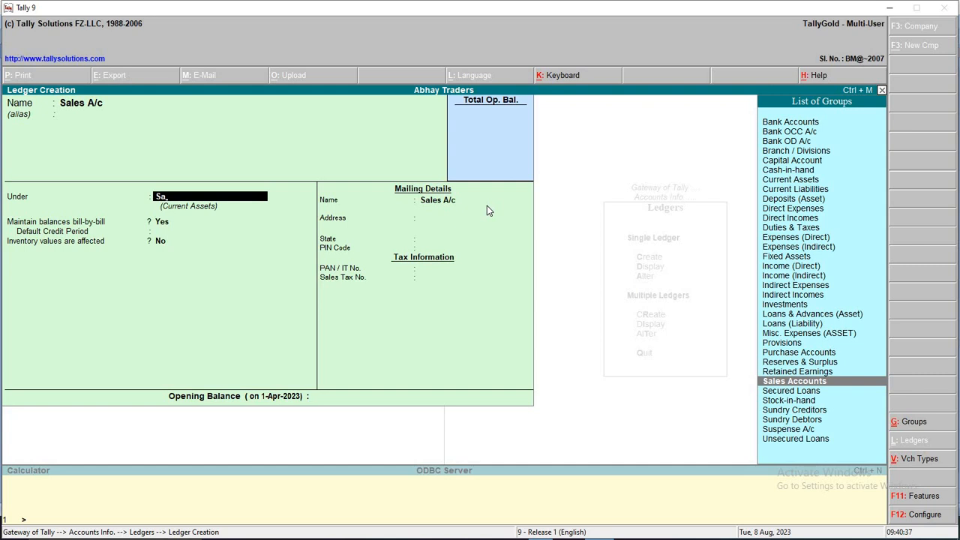
text(l)
Save Sales A/c under Sales Accounts, then look over the 7000 shop rent item 6 in Word
key(Return)
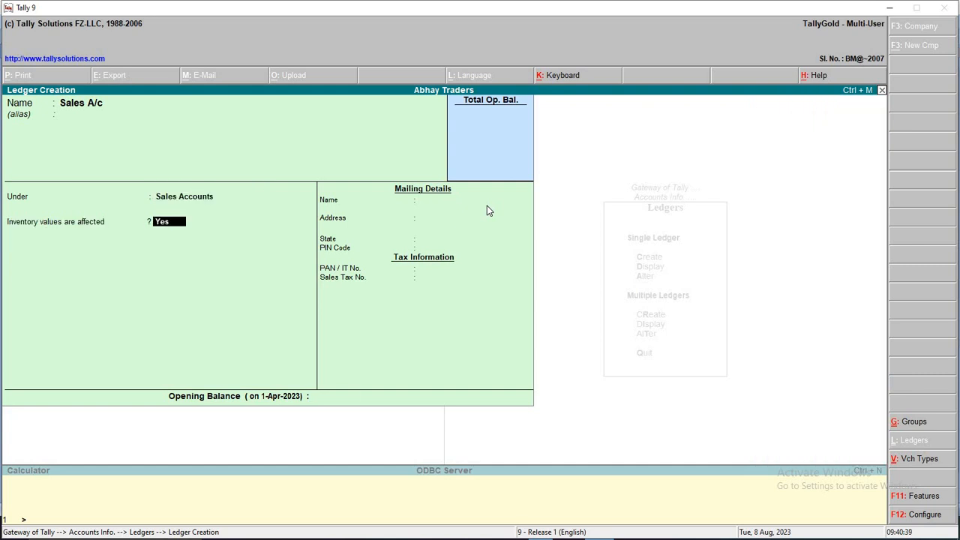
key(Return)
key(Return)
key(alt+Tab)
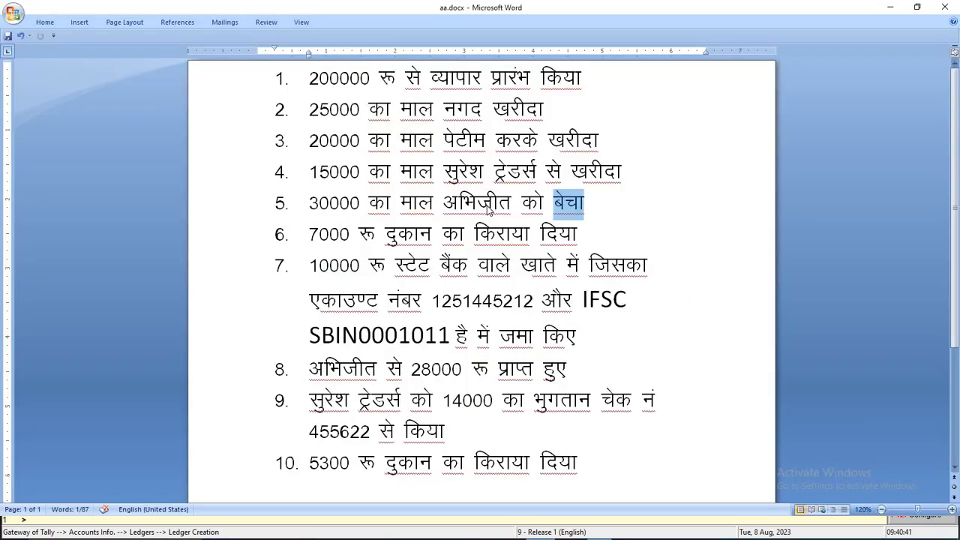
click(376, 233)
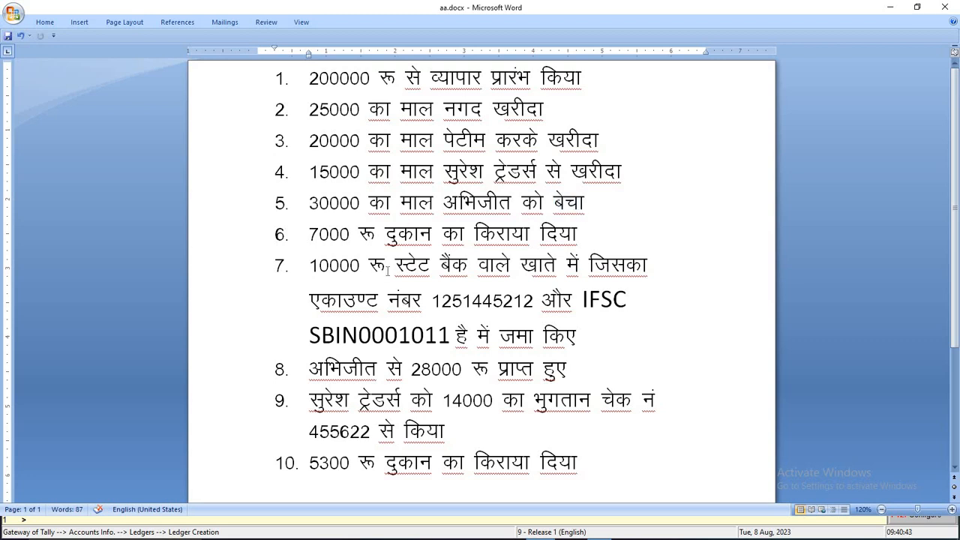
drag(306, 234, 383, 235)
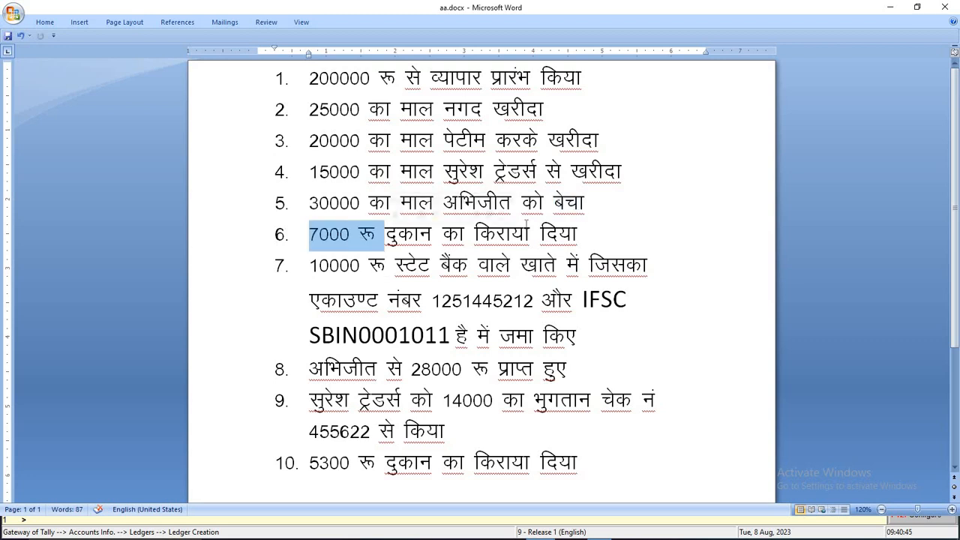
click(586, 225)
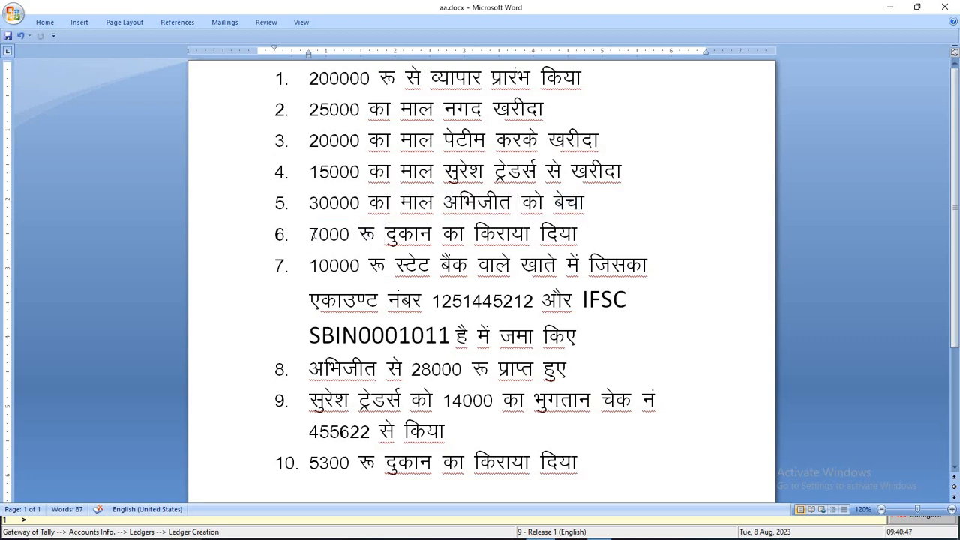
drag(308, 234, 598, 231)
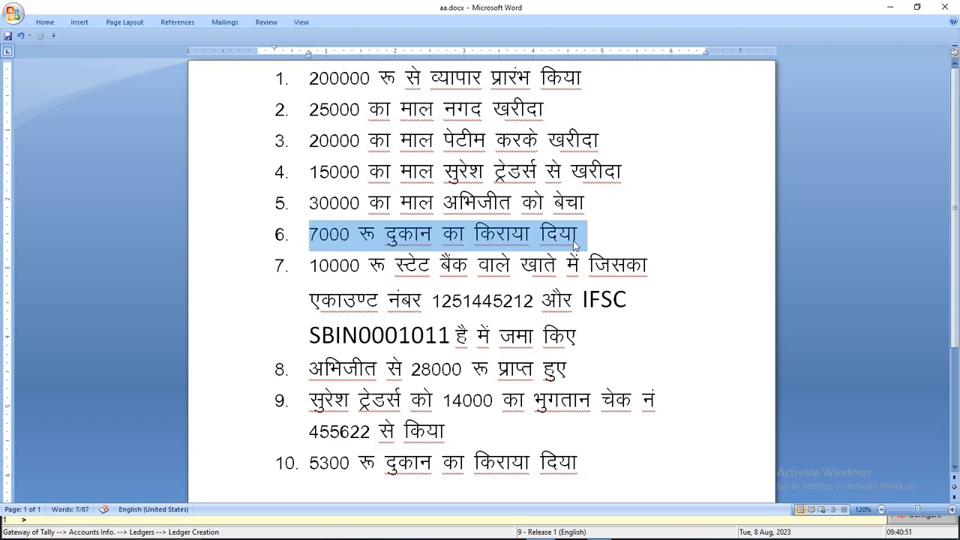
key(alt+Tab)
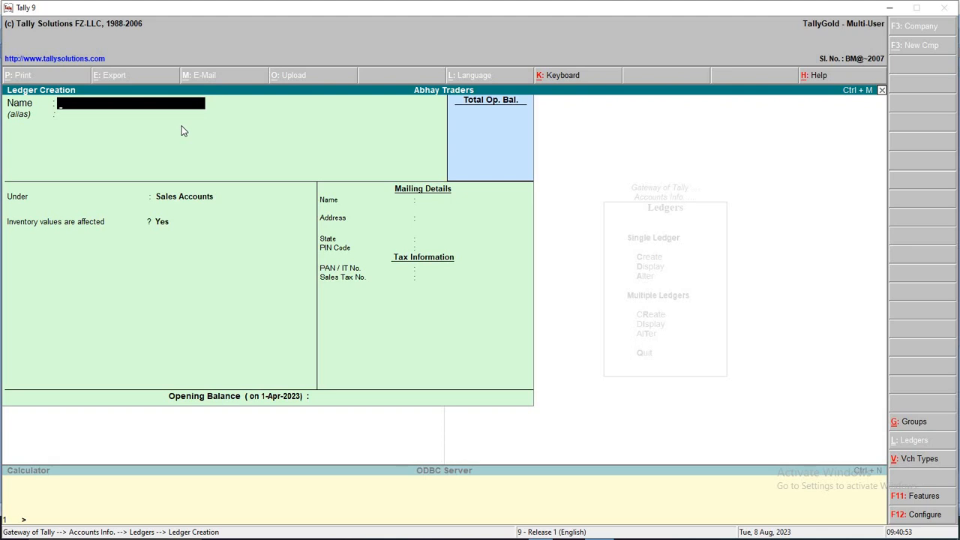
Create the Shop Rent ledger under Indirect Expenses with inventory values not affected
text(Shop Ren)
key(Return)
key(Return)
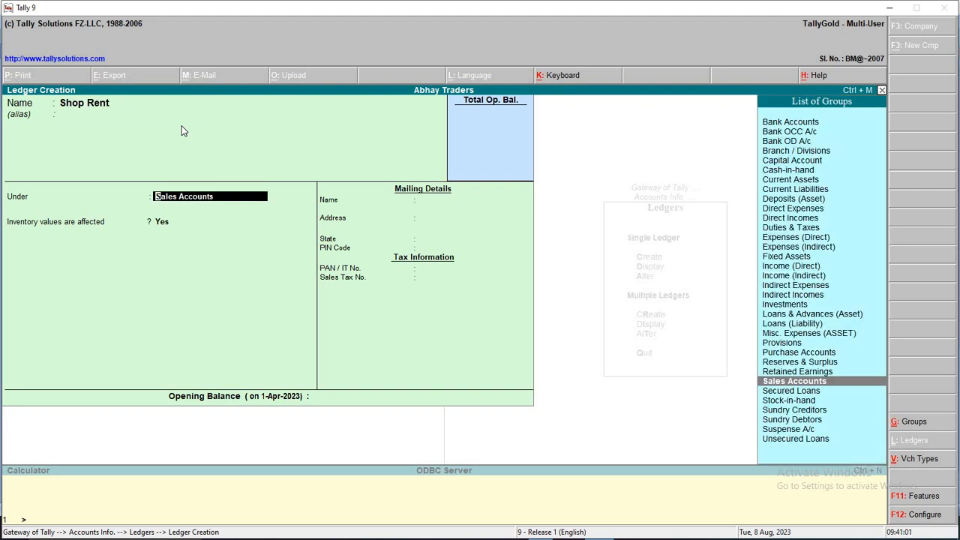
key(Up)
key(Up)
key(Up)
key(Up)
key(Up)
key(Up)
key(Up)
key(Up)
key(Up)
key(Up)
key(Up)
key(Up)
key(Up)
key(Up)
key(Up)
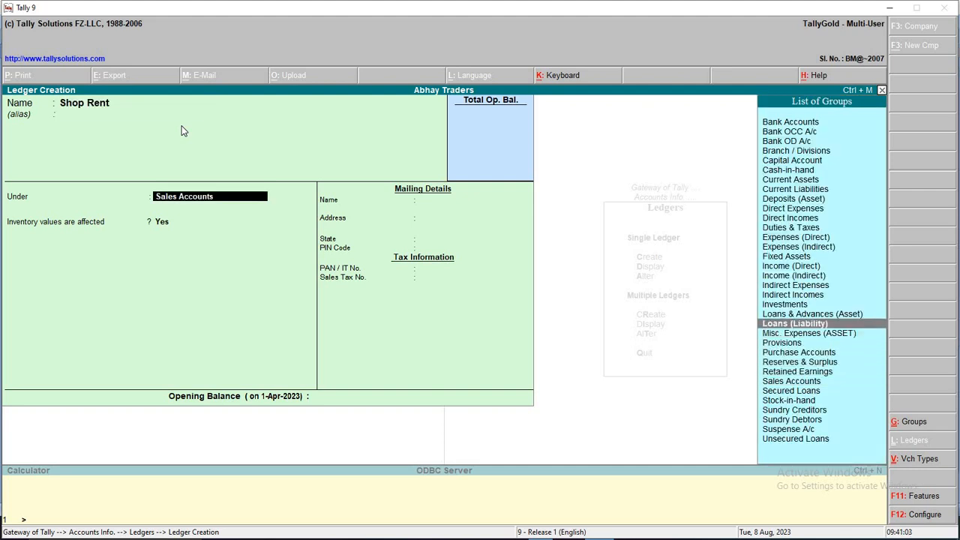
key(Down)
key(Return)
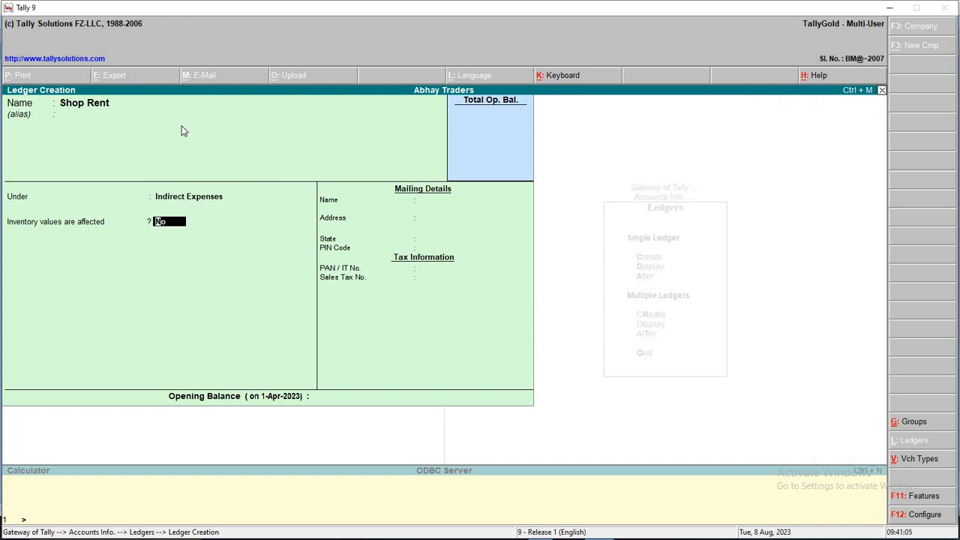
key(BackSpace)
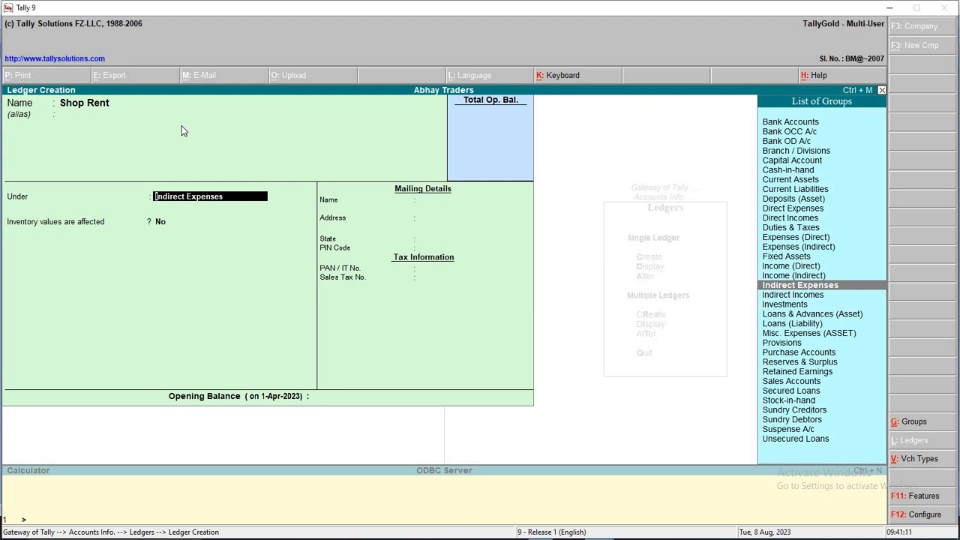
key(Return)
key(Return)
key(Return)
key(Return)
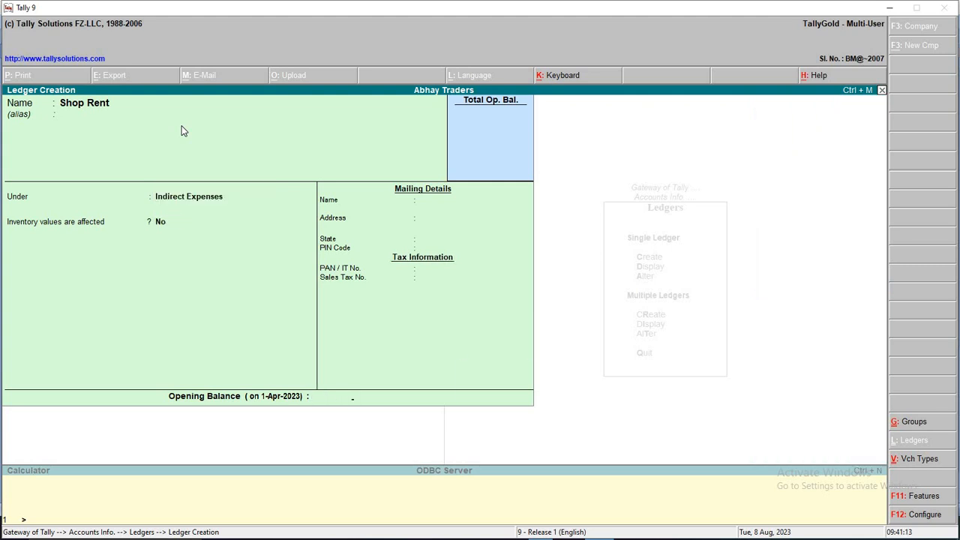
key(alt+Tab)
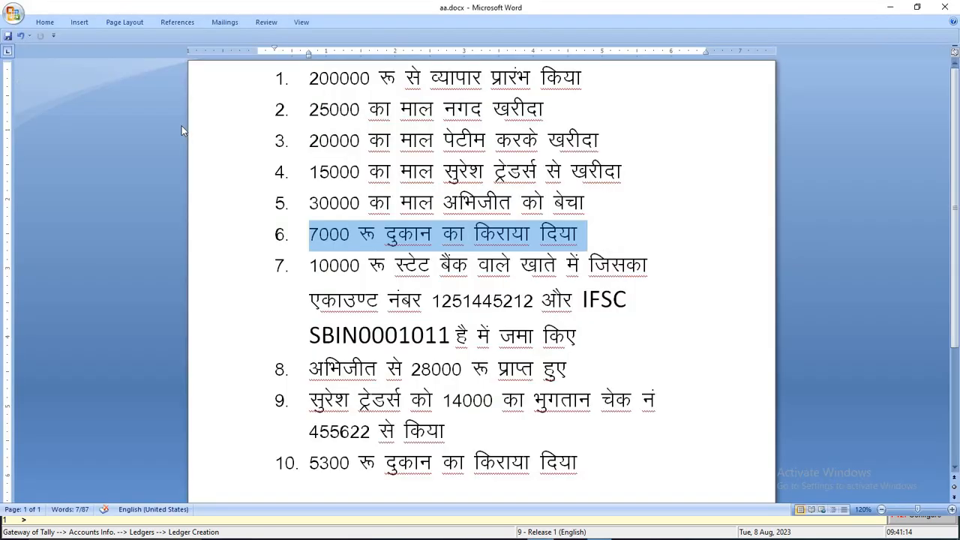
Review the 7000 rent, 10000 bank deposit and 28000 entries in items 6–8
click(357, 236)
double_click(329, 235)
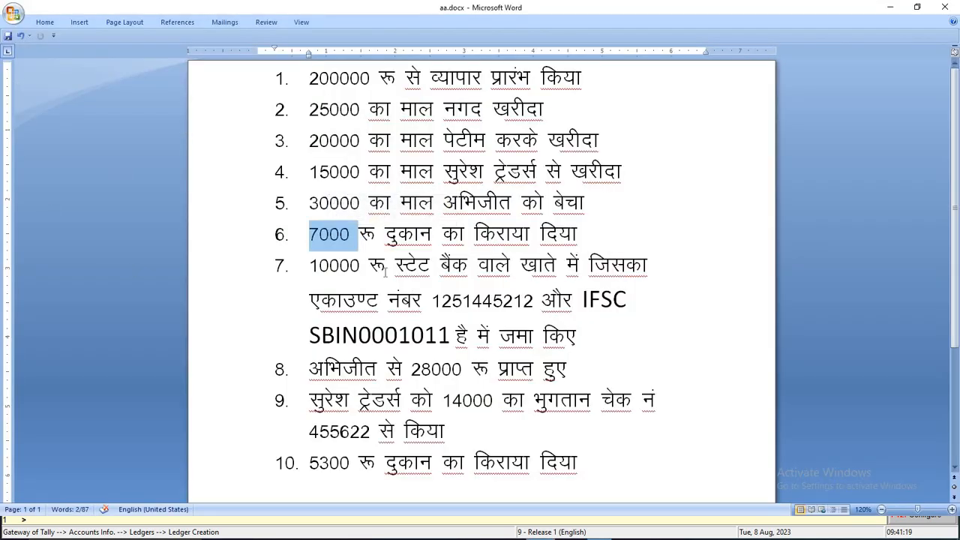
click(311, 265)
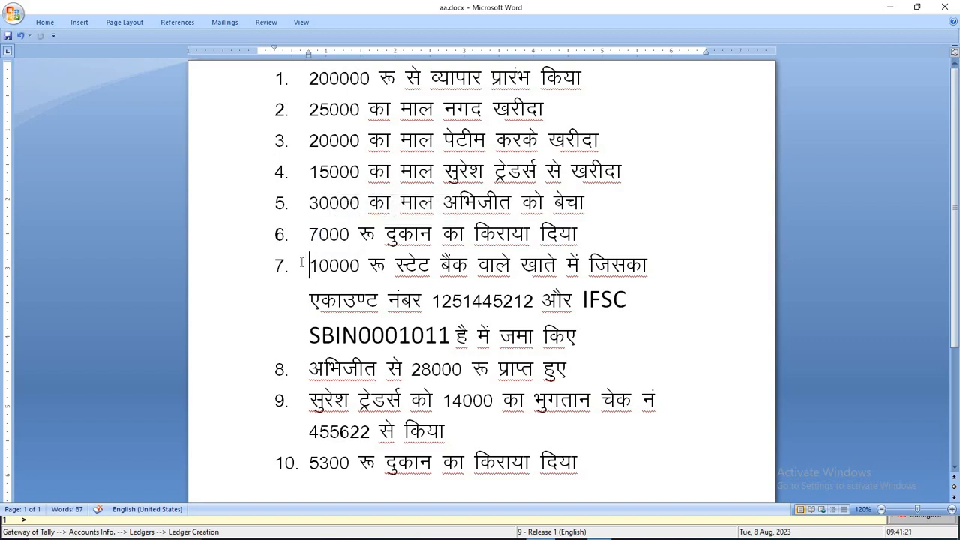
drag(310, 265, 646, 327)
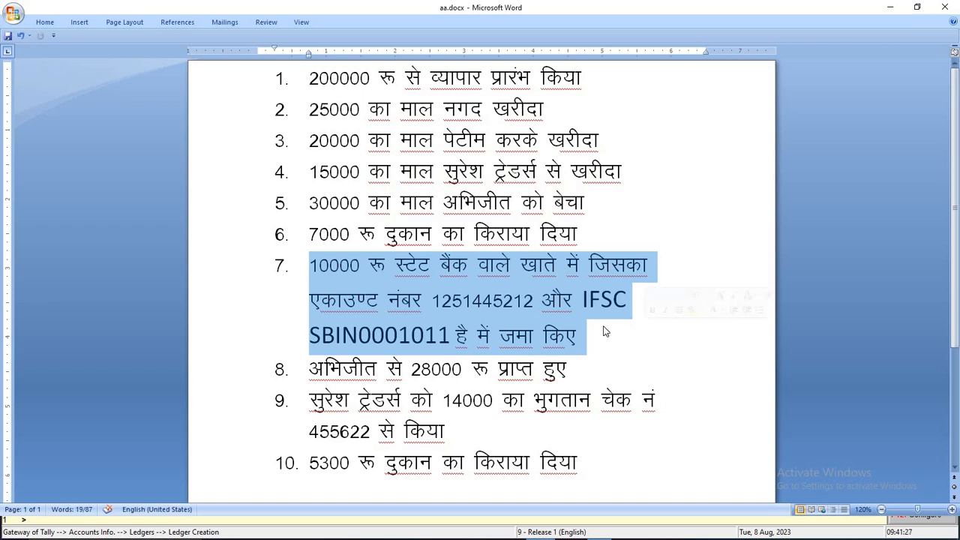
click(537, 300)
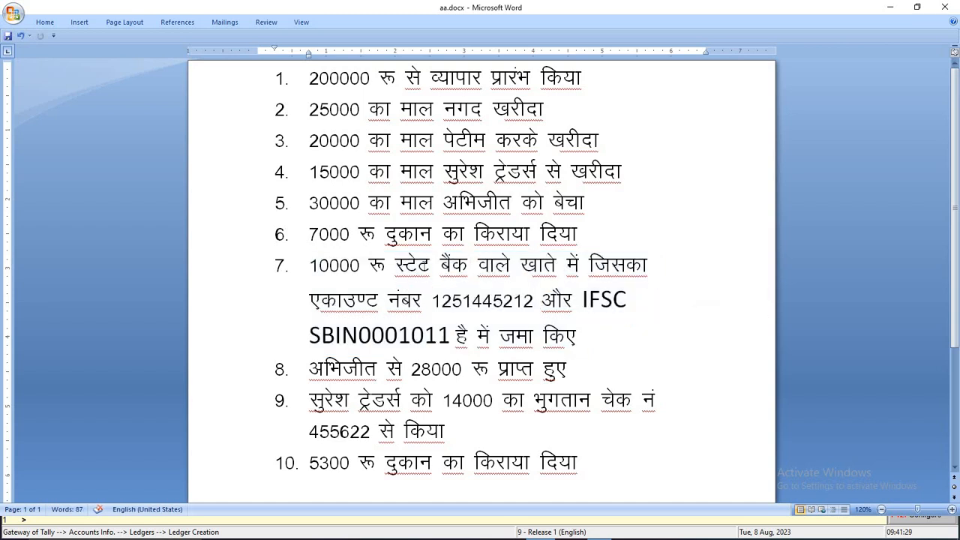
drag(395, 265, 598, 335)
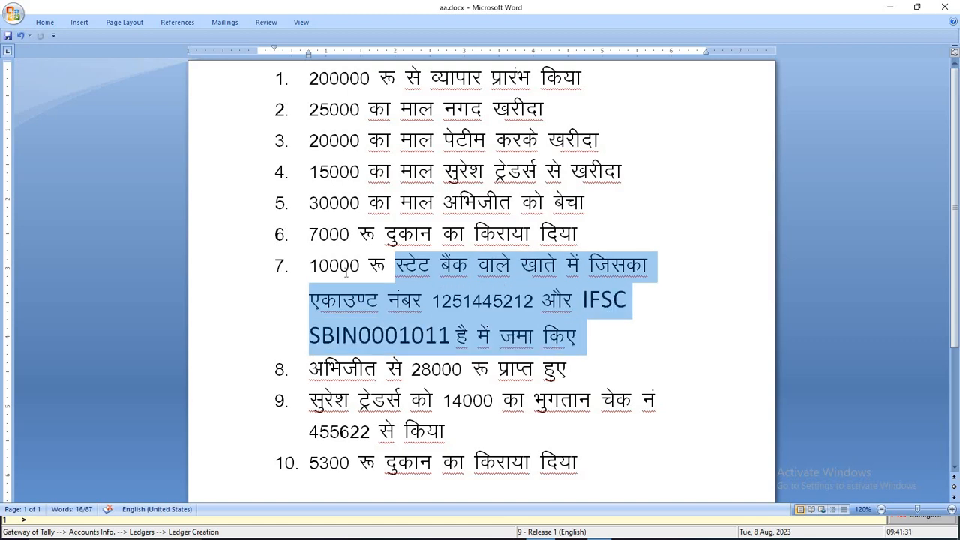
double_click(327, 265)
click(372, 266)
double_click(334, 265)
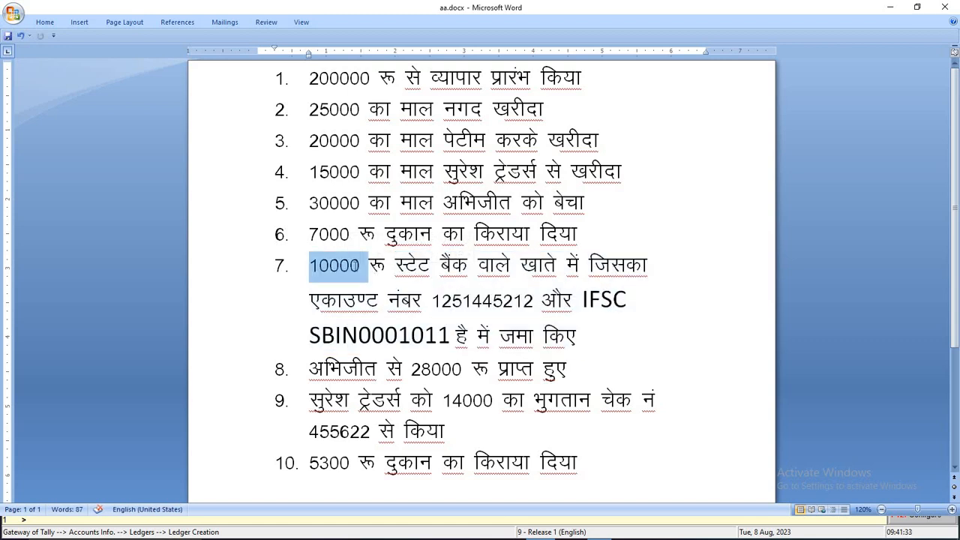
scroll(440, 301, down, 1)
click(344, 301)
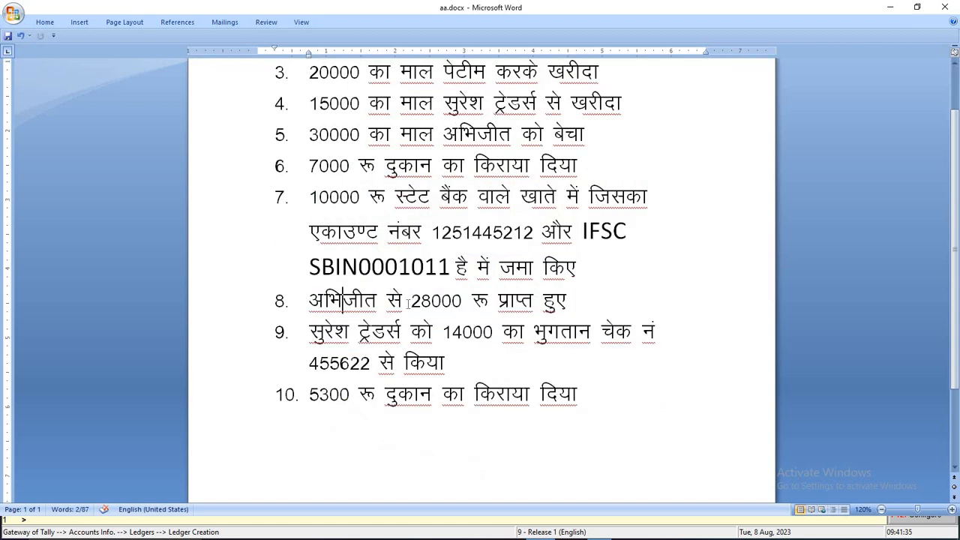
click(463, 301)
click(569, 299)
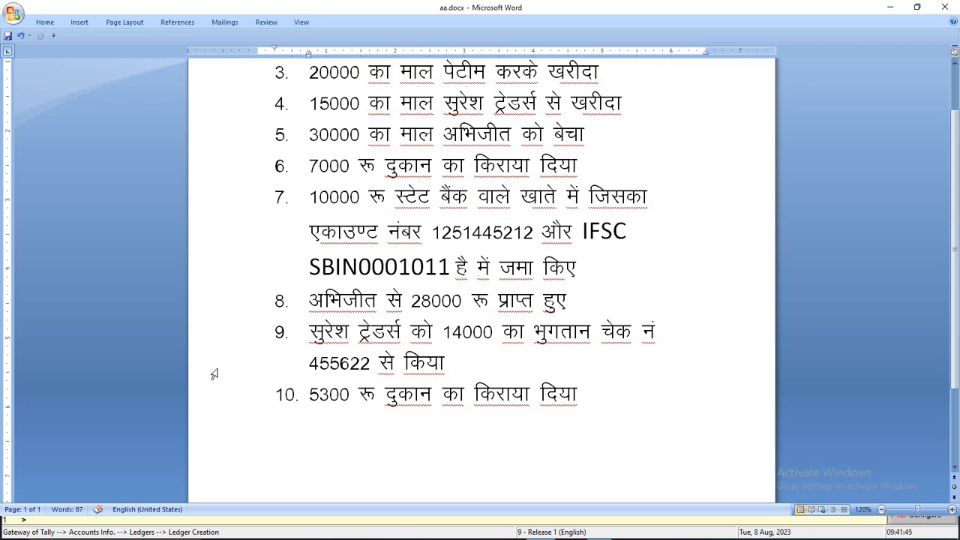
Select the Suresh Traders payment in item 9 and the phrase 'दुकान का किराया' in item 10
double_click(314, 330)
drag(459, 341, 444, 363)
click(443, 365)
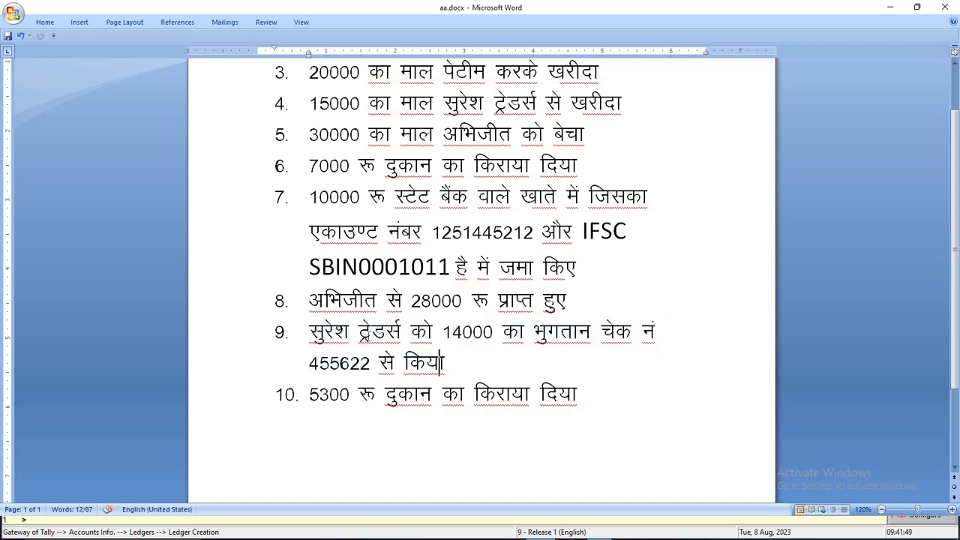
drag(314, 333, 482, 371)
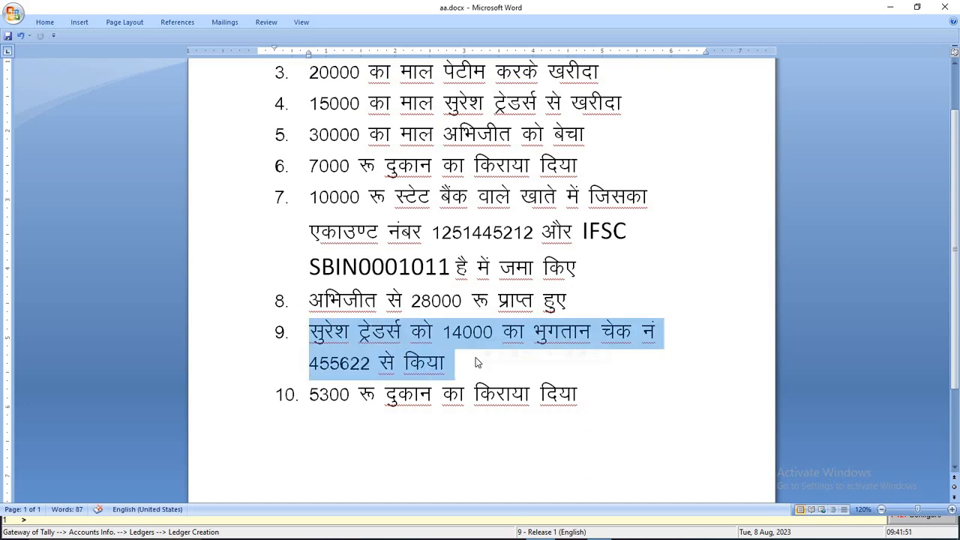
click(455, 368)
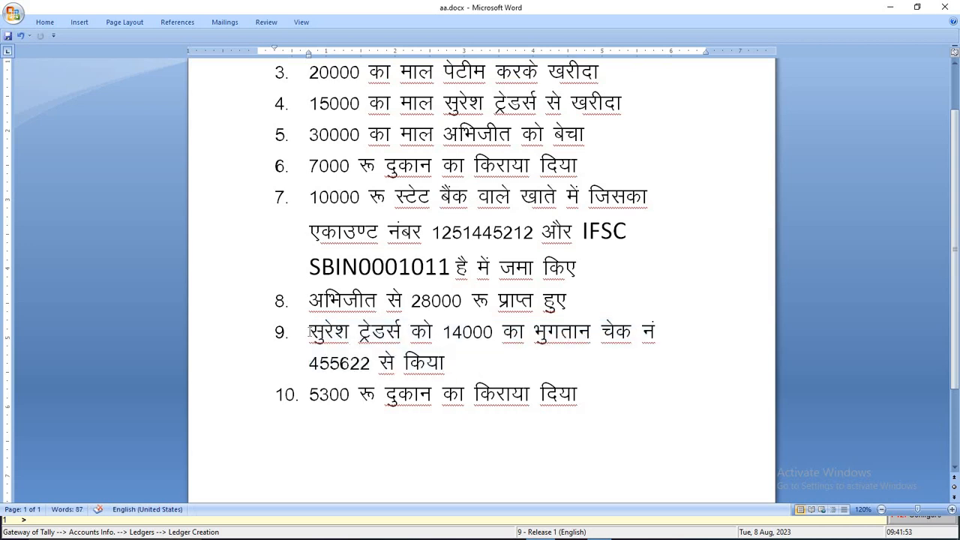
drag(310, 332, 403, 327)
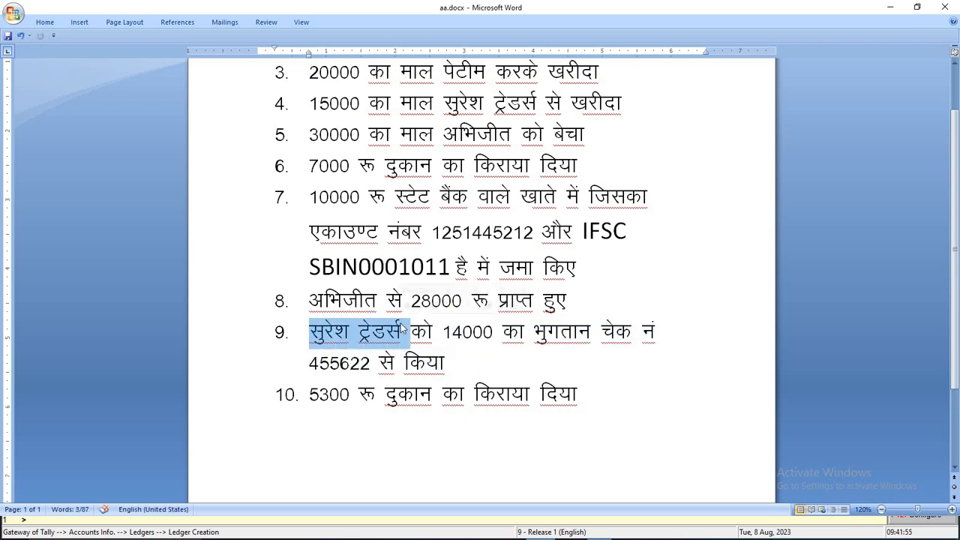
drag(386, 396, 529, 407)
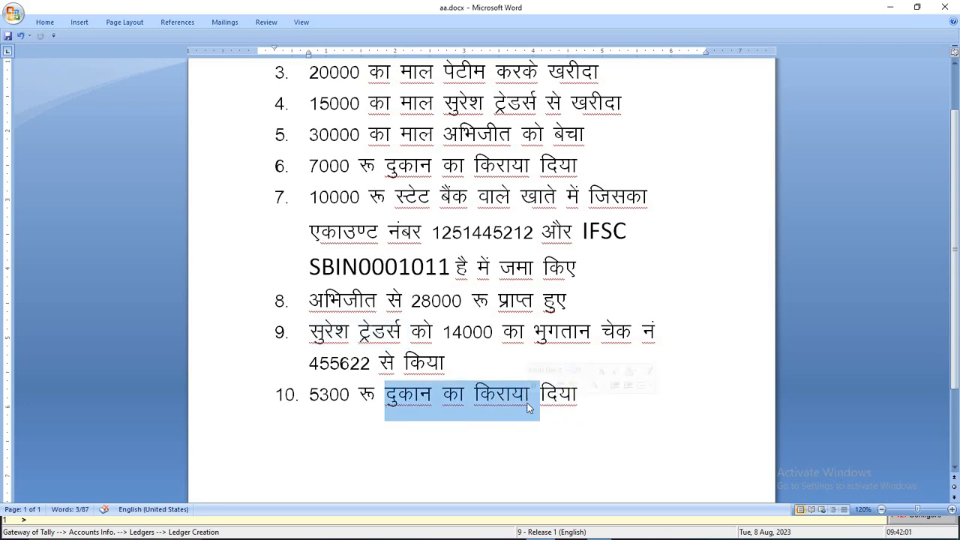
Replace item 10's shop rent wording with 'बिजली बिल का भुगतान किया' and save aa.docx
key(BackSpace)
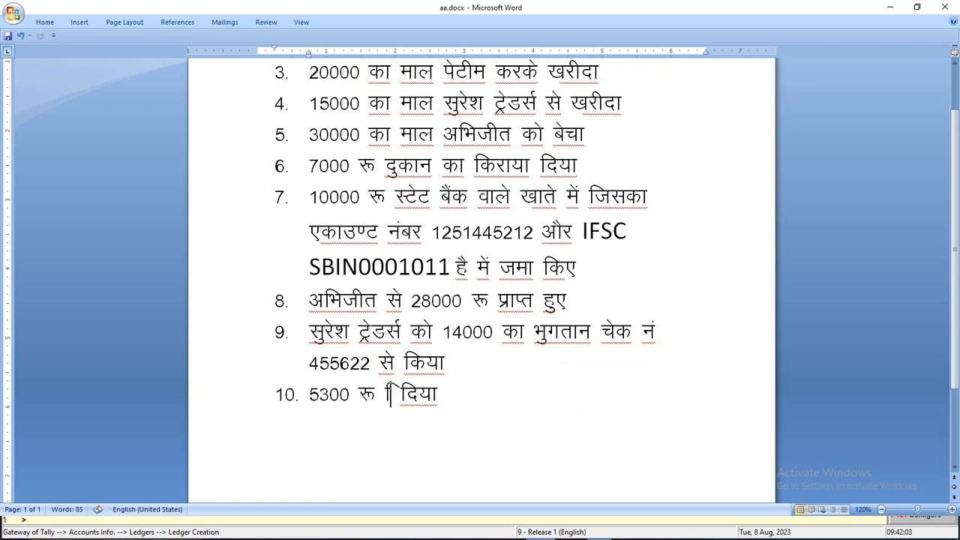
text(बिजली बि)
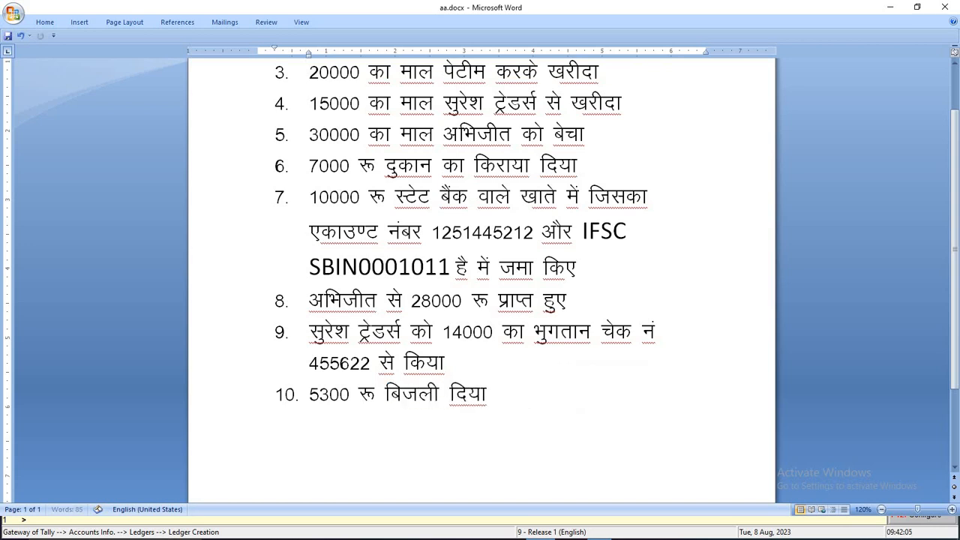
text(ल का भुग)
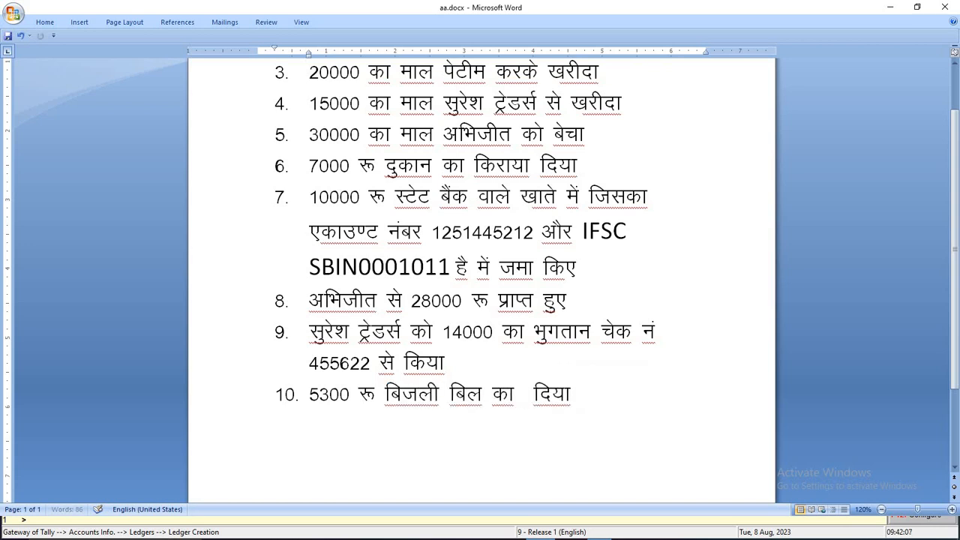
text(तान किया)
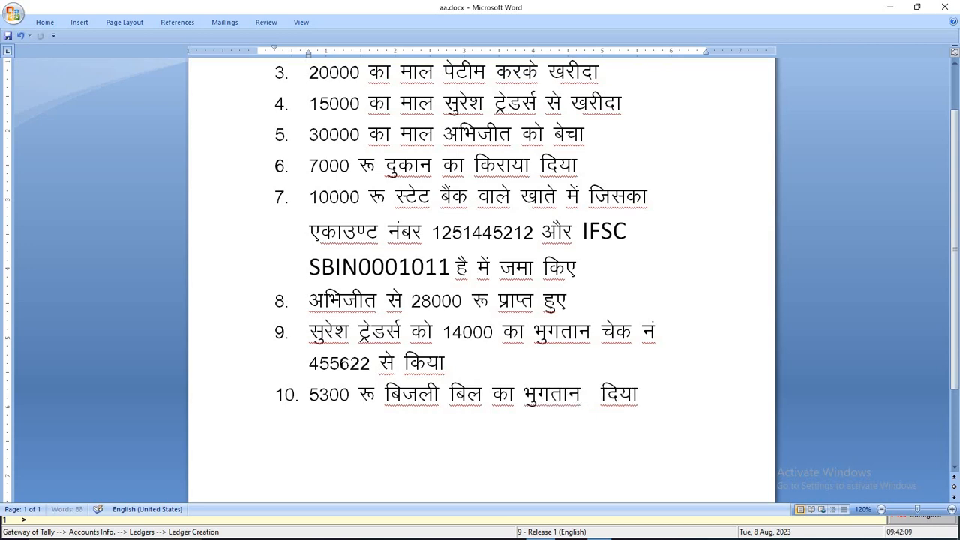
key(Delete)
key(Delete)
key(Delete)
key(Delete)
key(Delete)
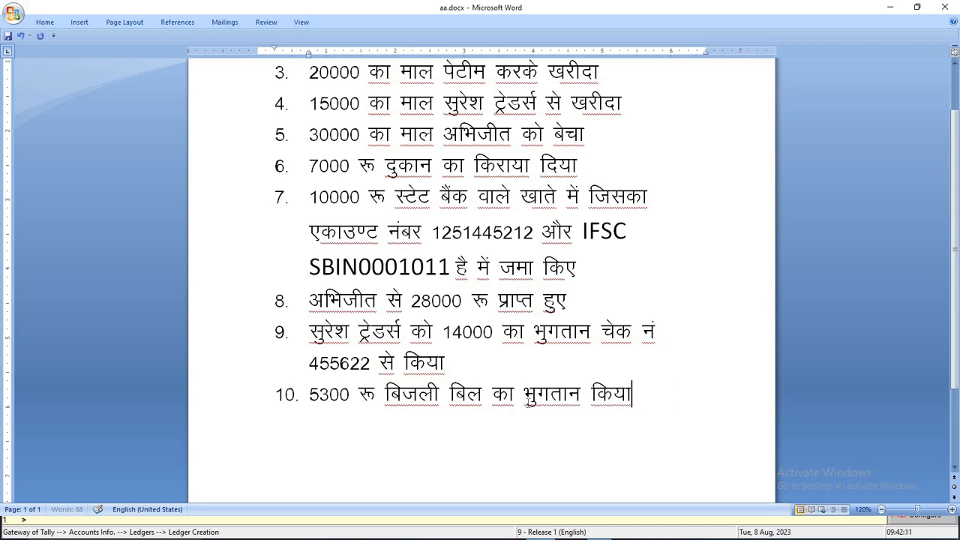
key(ctrl+s)
key(alt+Tab)
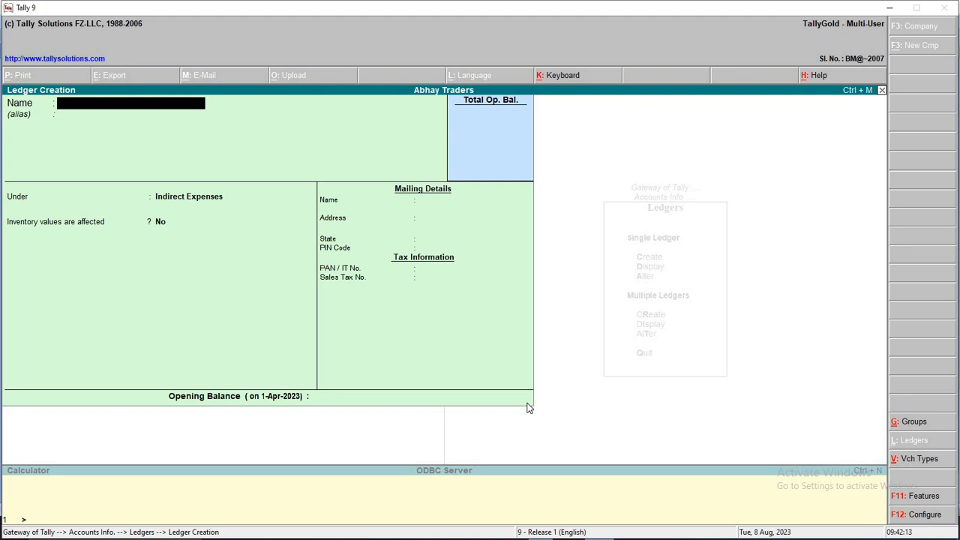
Create the ledger 'Electrocity Bill Exp' under Indirect Expenses and close the creation form
text(Electrocity Bill Exp)
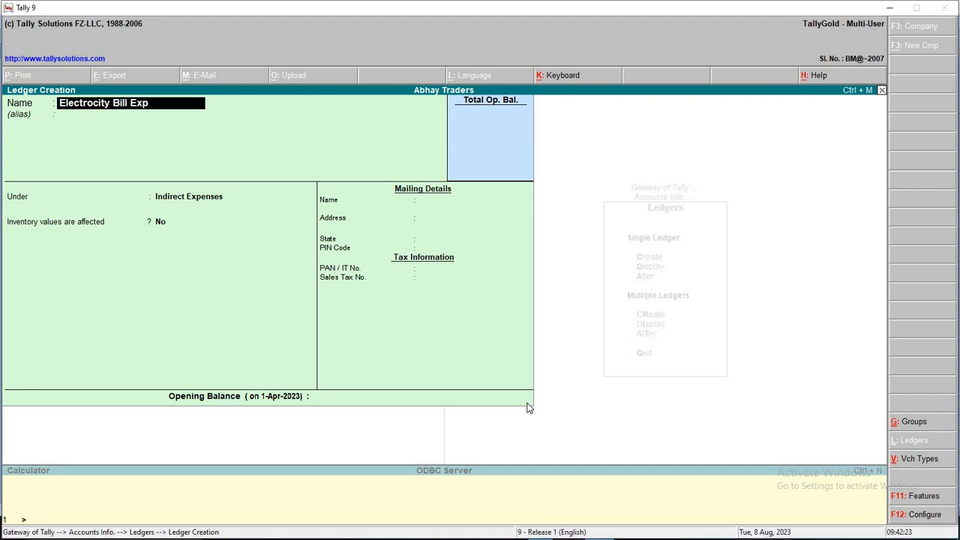
key(Return)
key(Return)
key(Return)
key(Return)
key(Return)
key(Return)
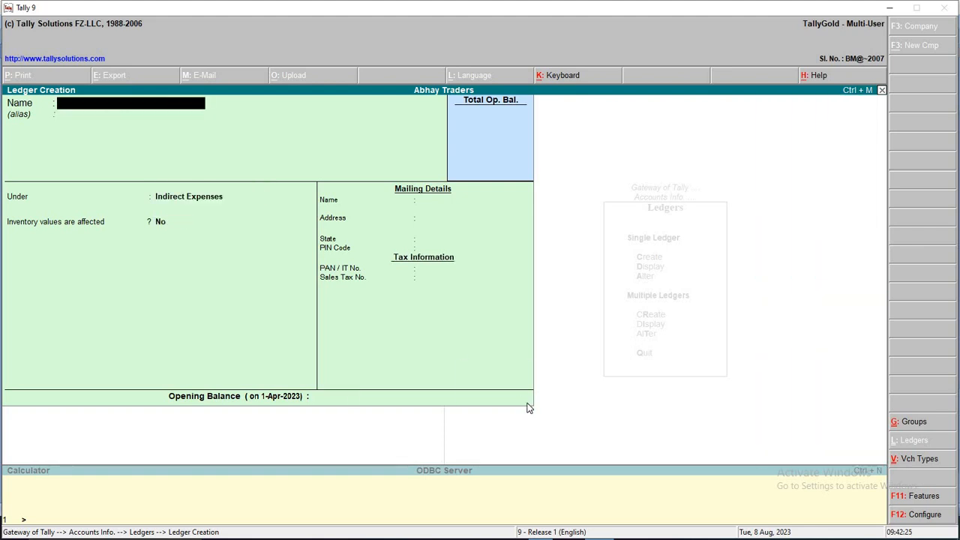
key(Escape)
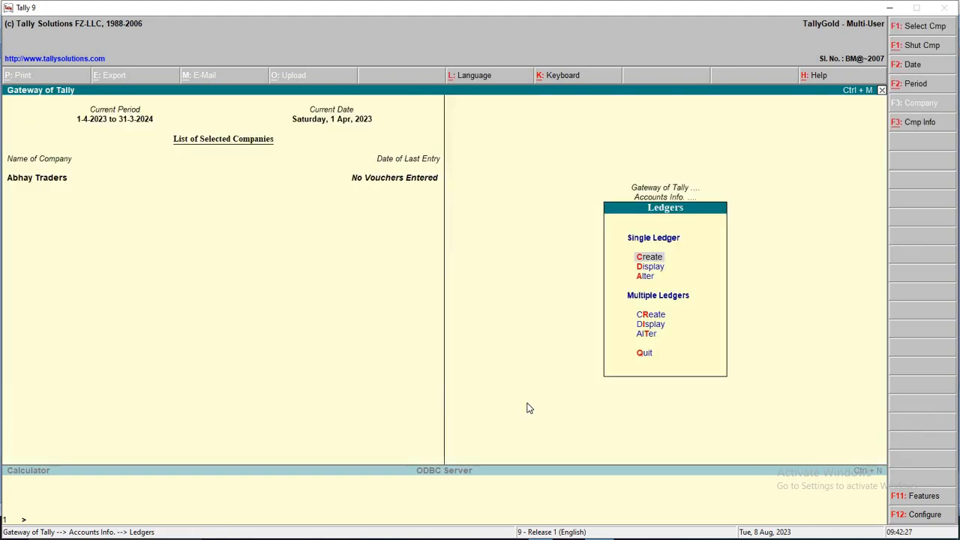
Bring up the ledger name list via Accounts Info > Ledgers > Display
key(Down)
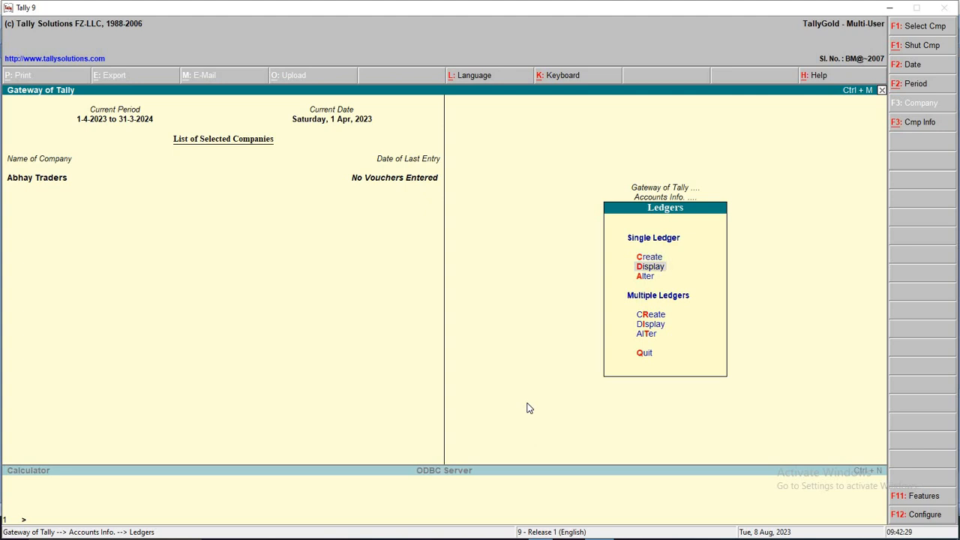
key(Up)
key(Escape)
key(Escape)
key(Escape)
key(Escape)
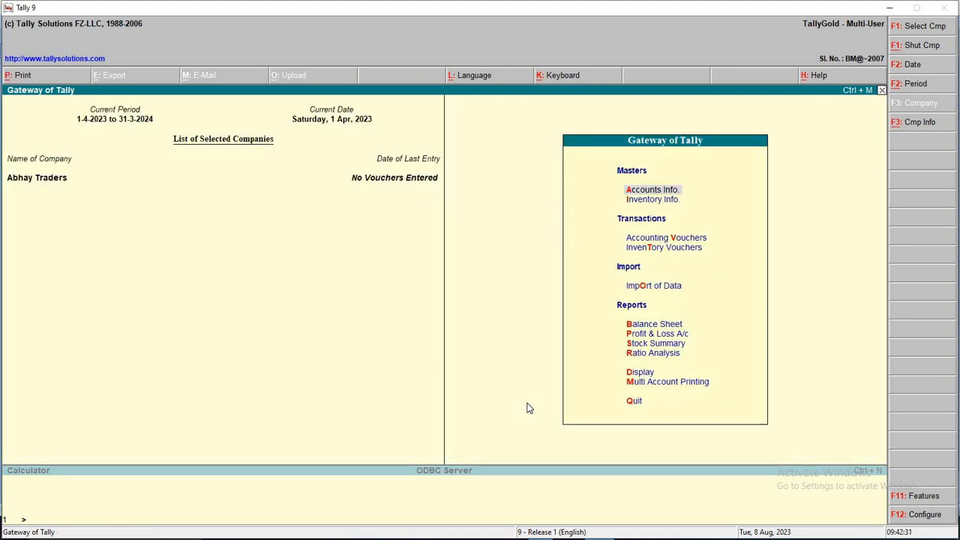
key(Return)
key(Down)
key(Return)
key(Down)
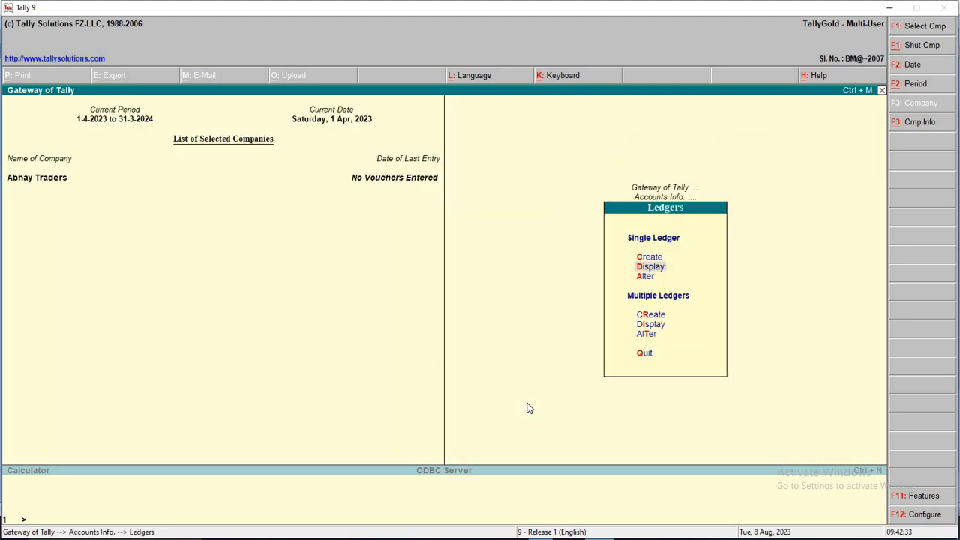
key(Return)
key(Escape)
key(Escape)
key(Escape)
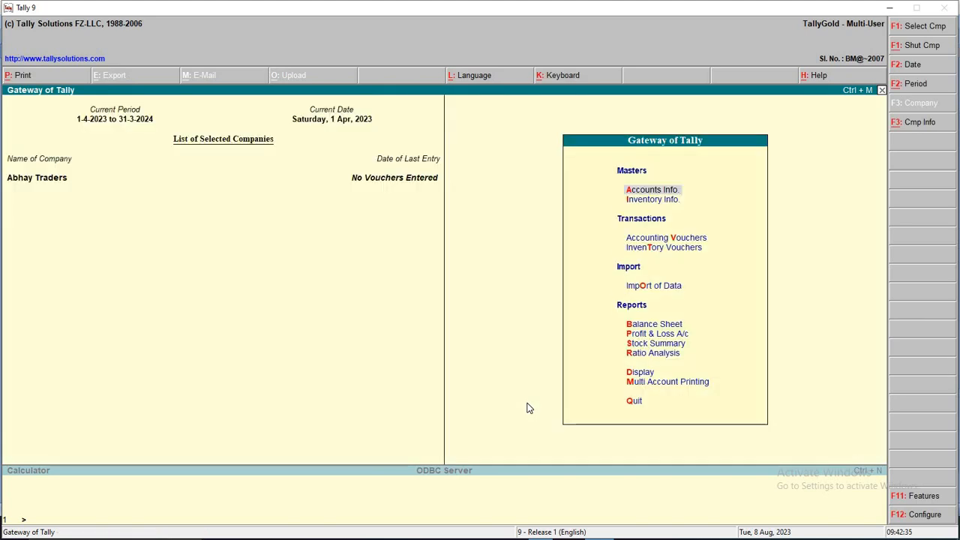
key(Return)
key(Down)
key(Return)
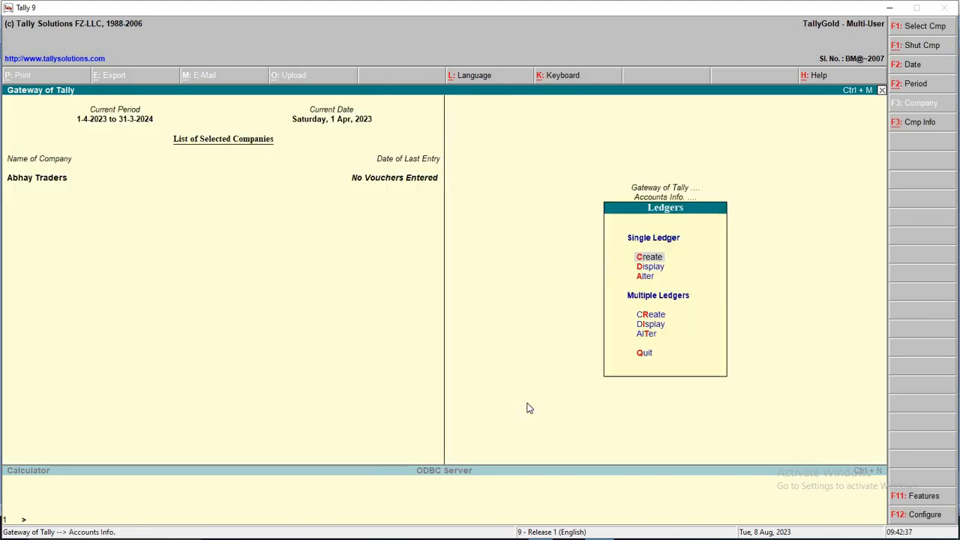
key(Down)
key(Return)
key(Escape)
key(Escape)
key(Escape)
key(Escape)
key(Escape)
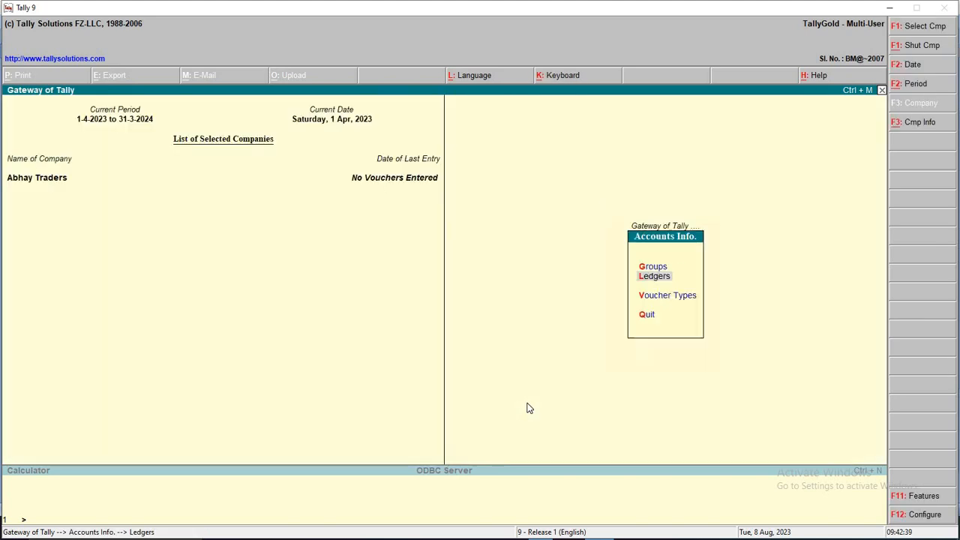
Open Multiple Ledgers Display for All Items and view the ledger overview
key(Return)
key(Down)
key(Return)
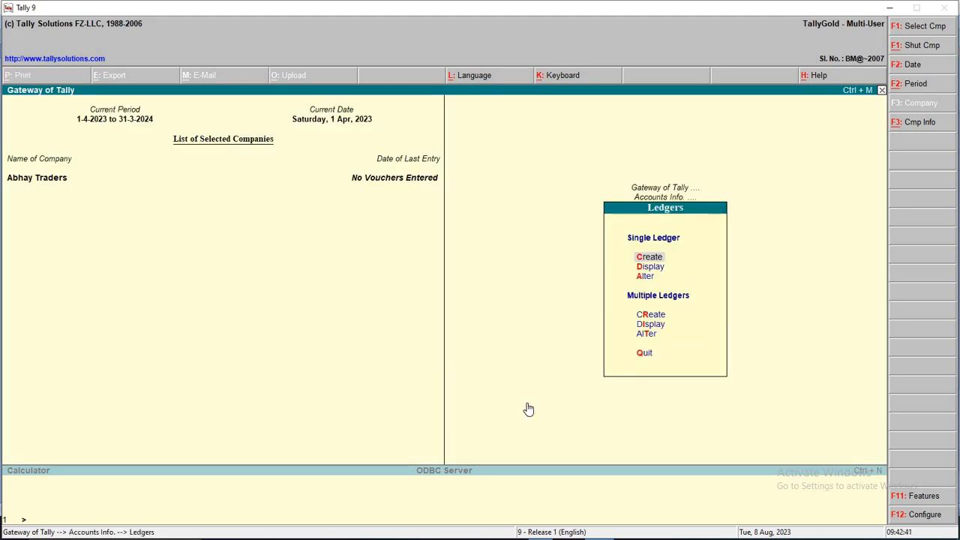
key(i)
key(Return)
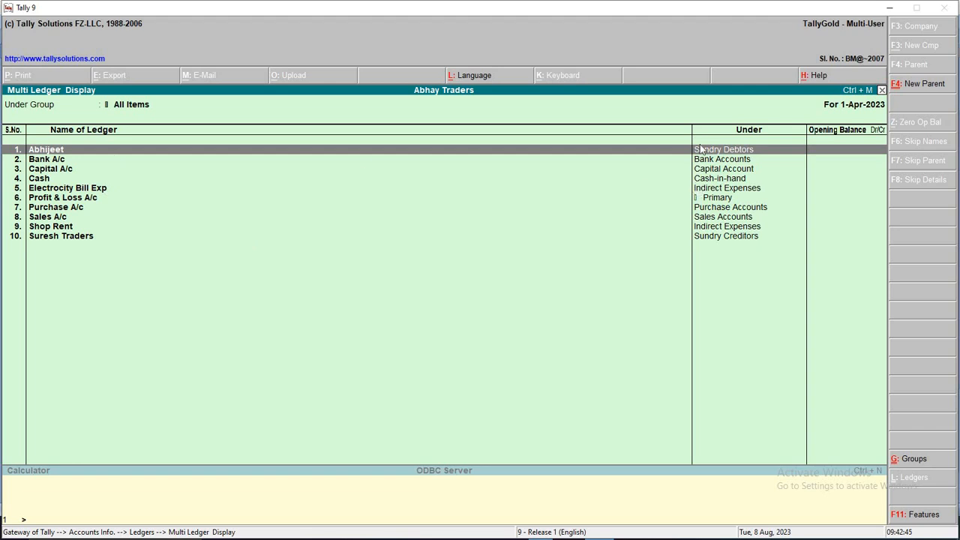
key(Escape)
key(Escape)
key(Escape)
key(Escape)
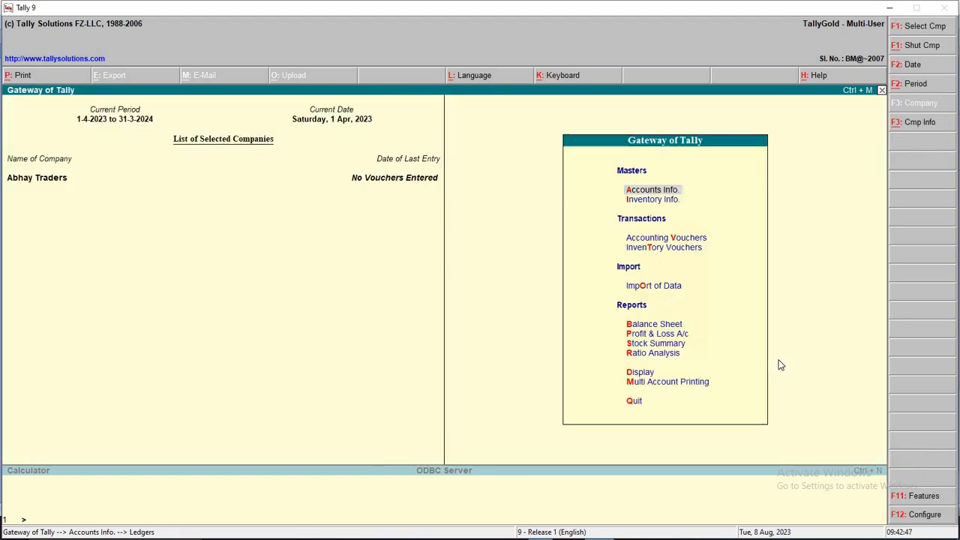
key(Return)
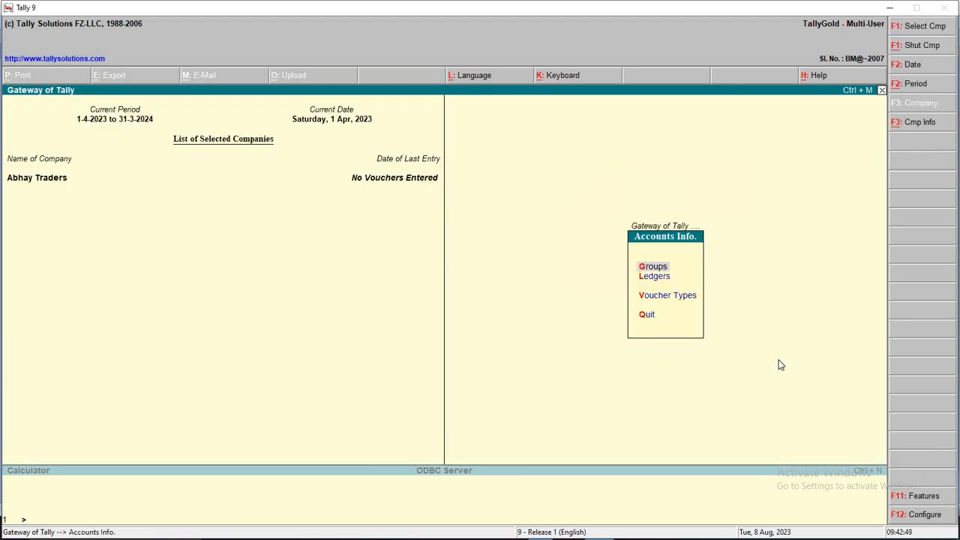
key(Down)
key(Return)
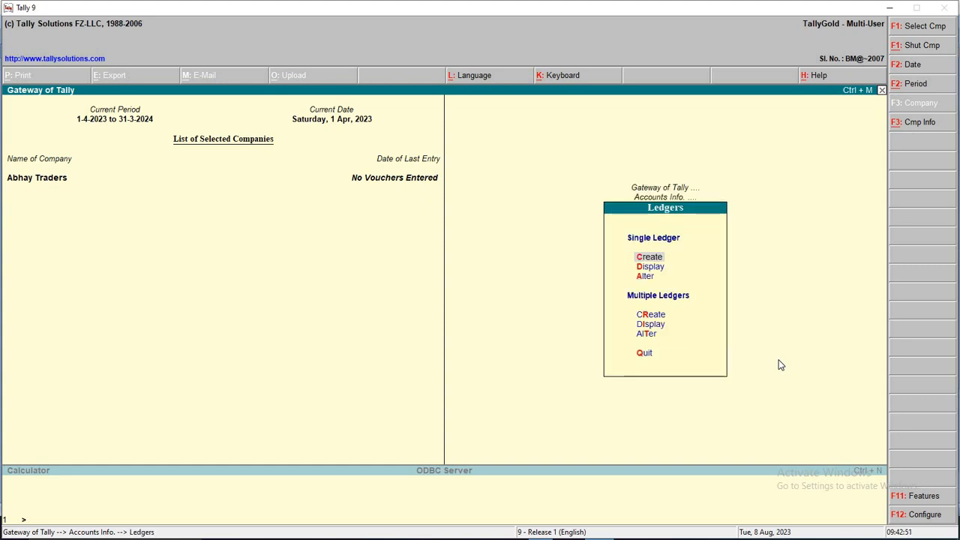
key(Down)
key(Down)
key(Down)
key(Down)
key(Down)
key(Up)
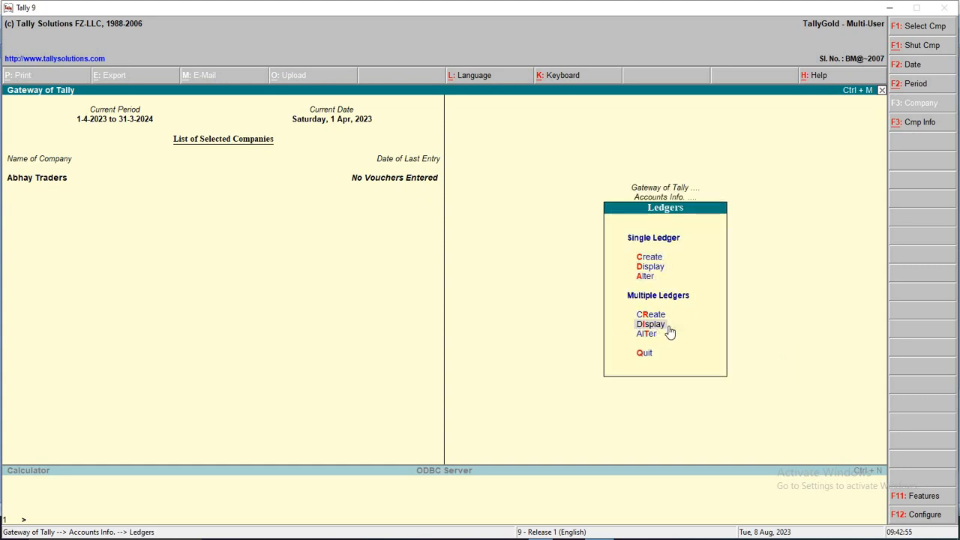
key(Return)
key(Return)
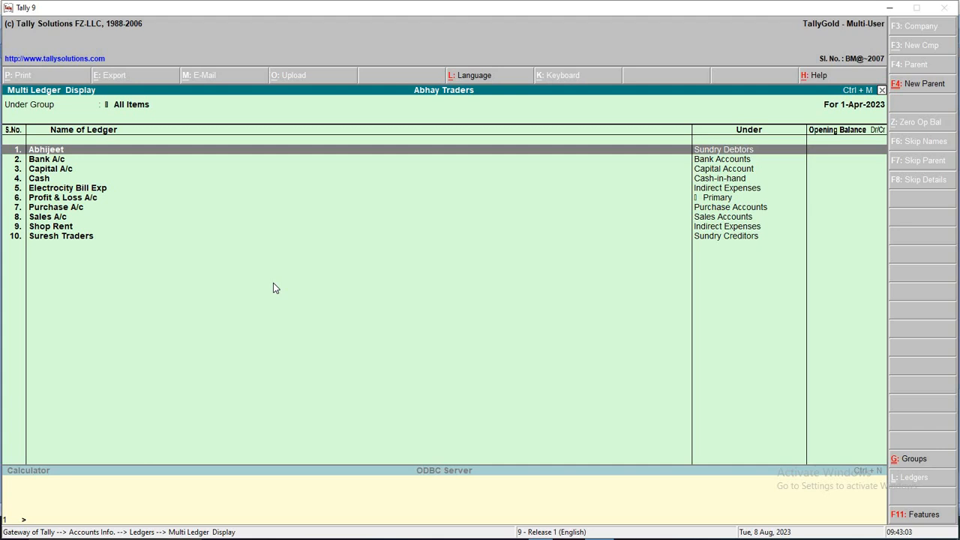
key(Escape)
key(Escape)
key(Escape)
key(Escape)
key(Escape)
key(Escape)
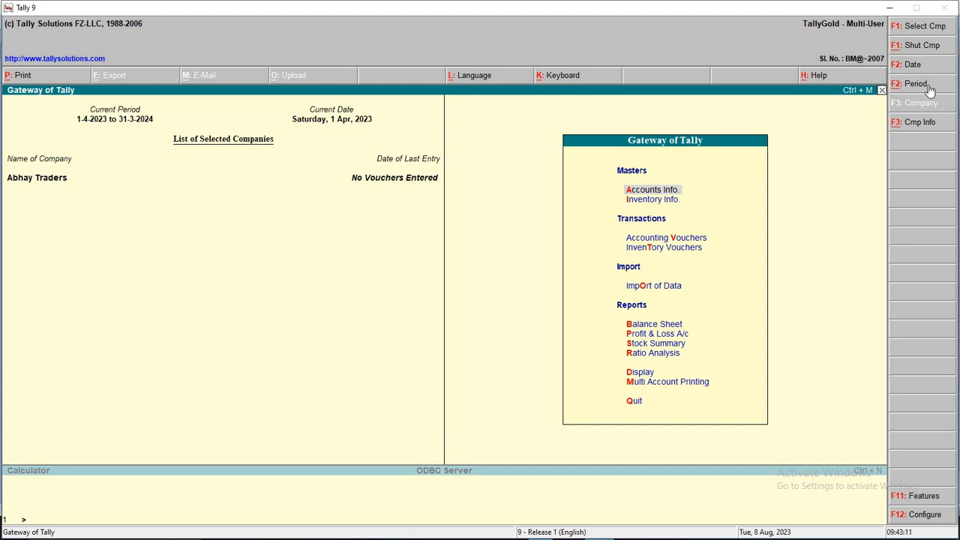
Show ledgers from all groups again, run down to Suresh Traders, and return to Gateway of Tally
key(Return)
key(l)
key(r)
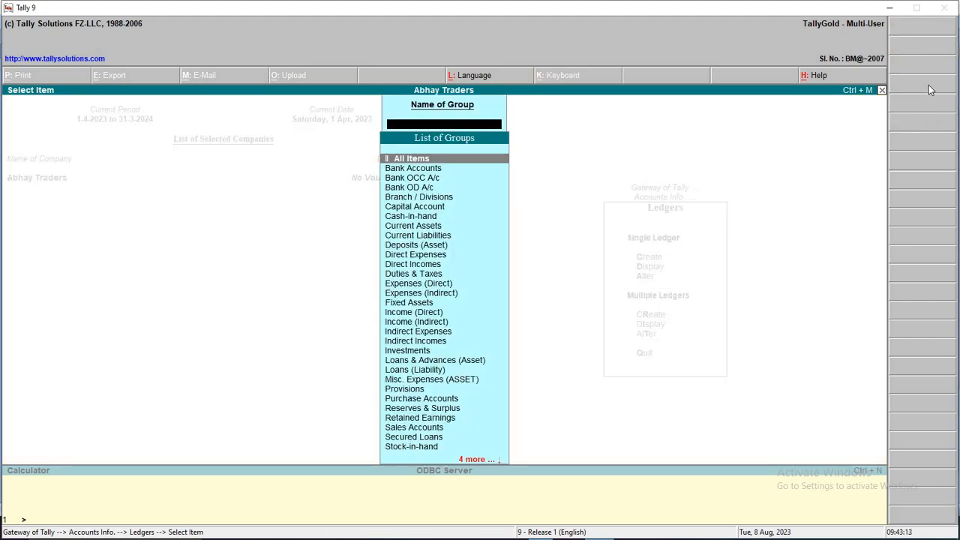
key(Return)
key(Down)
key(Down)
key(Down)
key(Down)
key(Down)
key(Down)
key(Down)
key(Down)
key(Down)
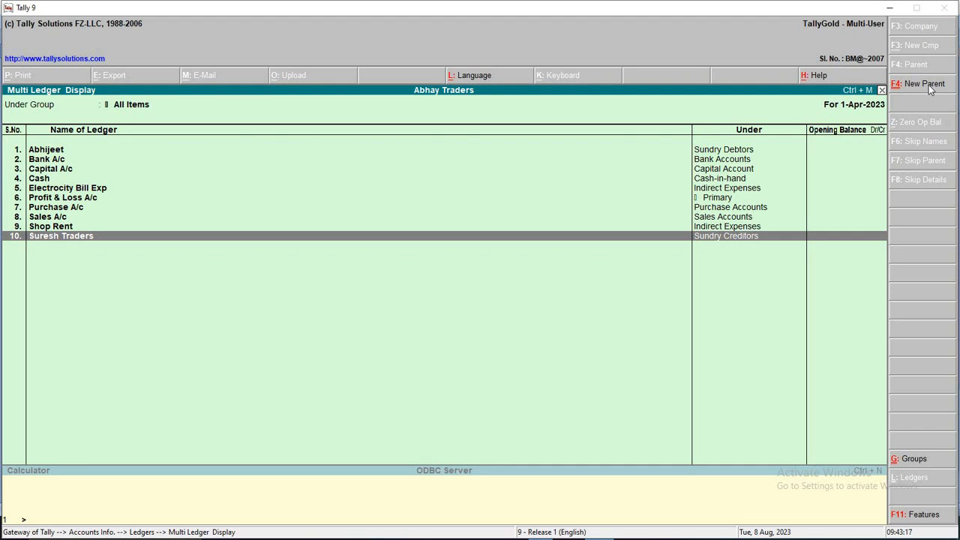
key(Escape)
key(Escape)
key(Escape)
key(Escape)
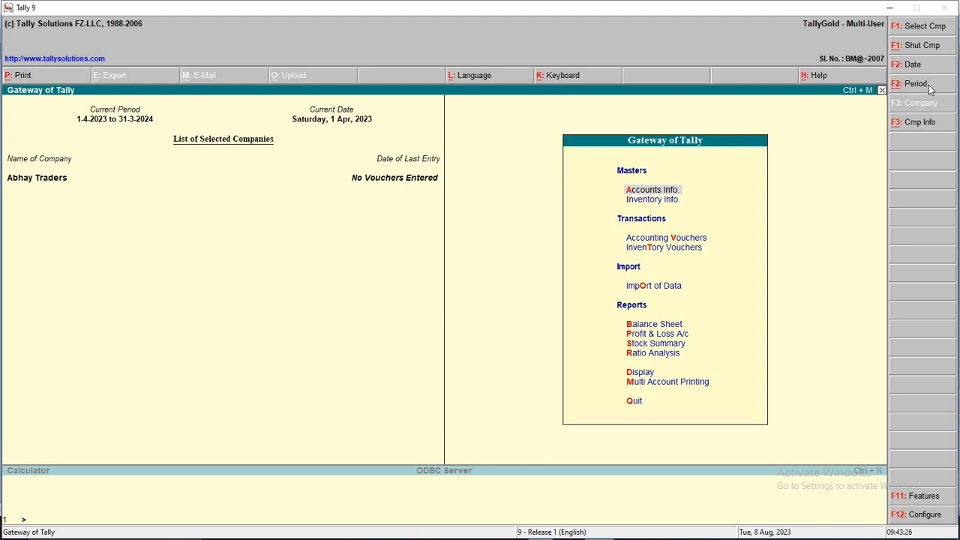
key(Down)
key(Down)
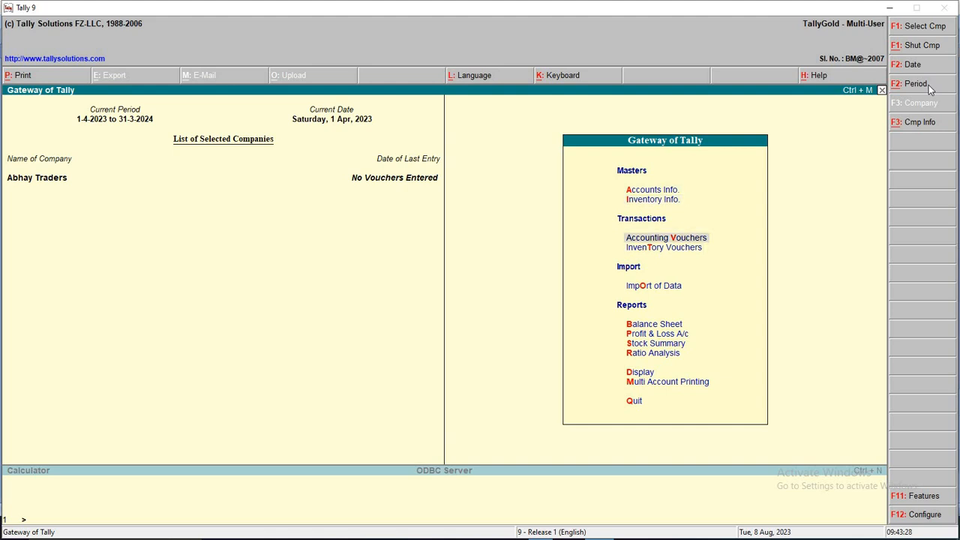
key(Down)
key(Up)
key(Down)
key(Up)
key(Down)
key(Up)
key(Down)
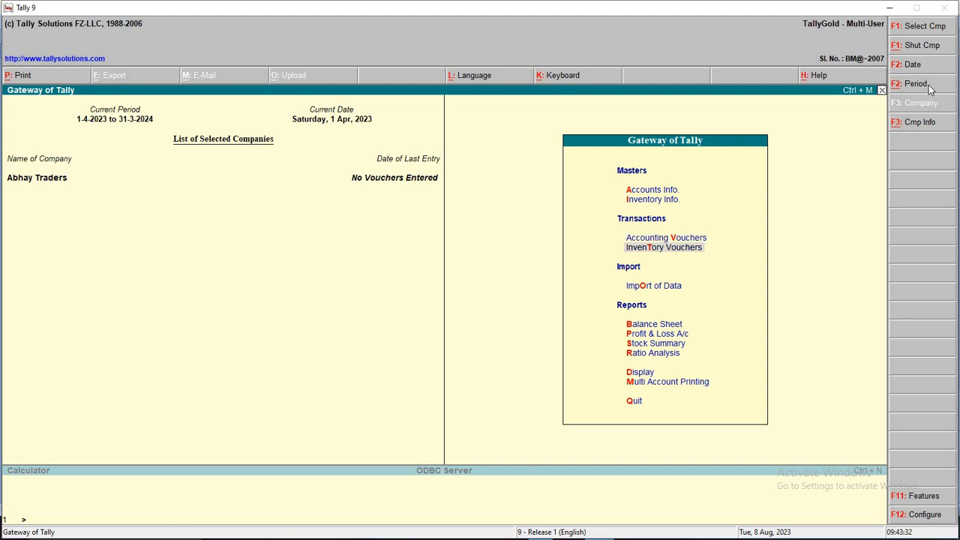
key(Up)
key(Down)
key(Up)
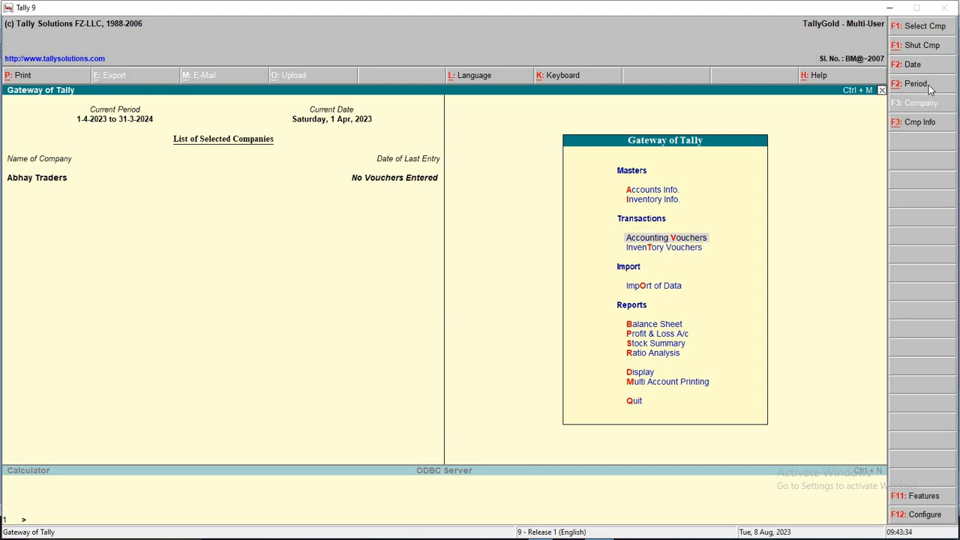
key(Return)
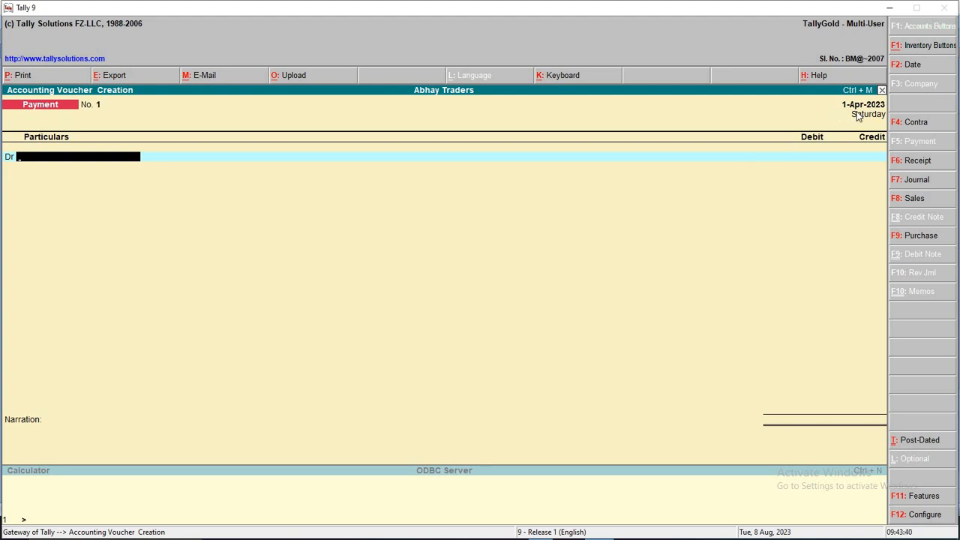
key(alt+Tab)
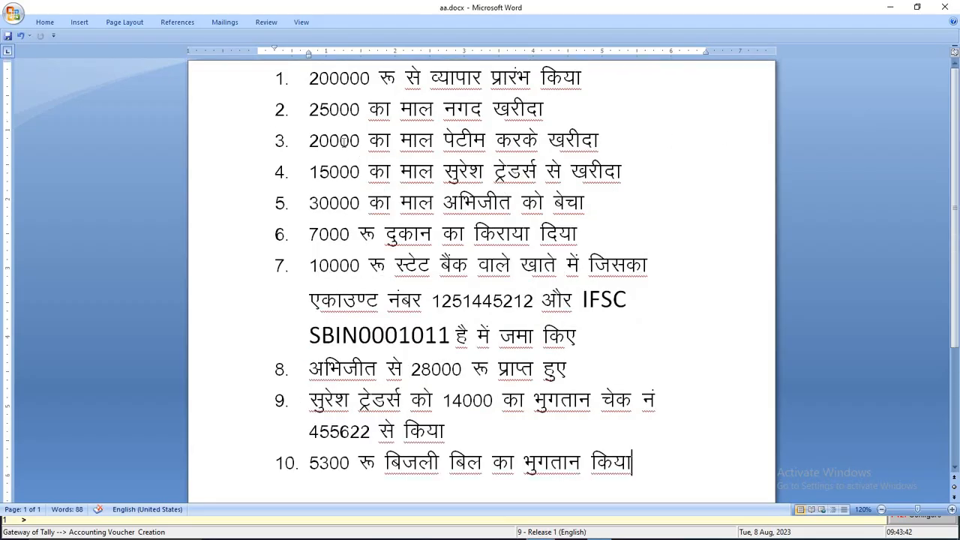
click(603, 84)
key(alt+Tab)
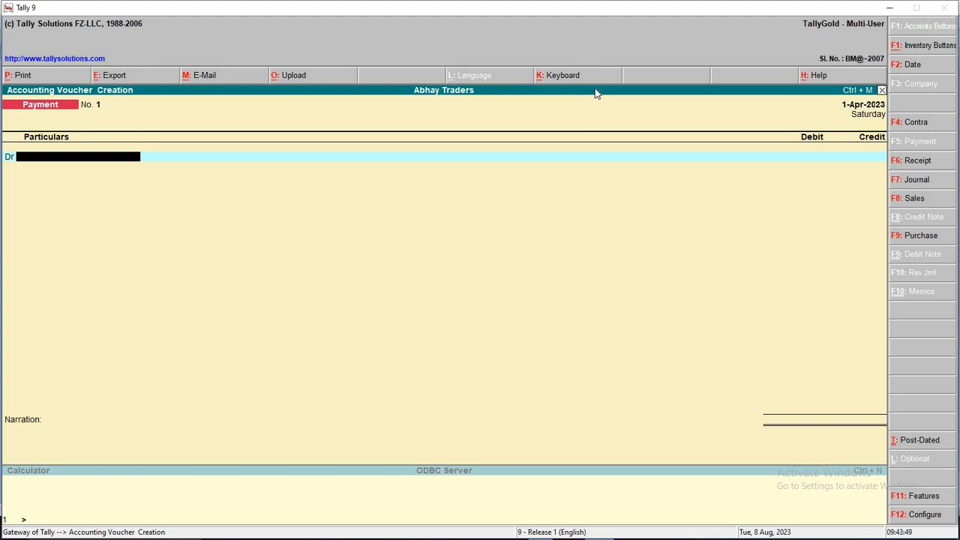
Record a receipt crediting Capital A/c and debiting Cash 2,00,000, with no narration
click(930, 163)
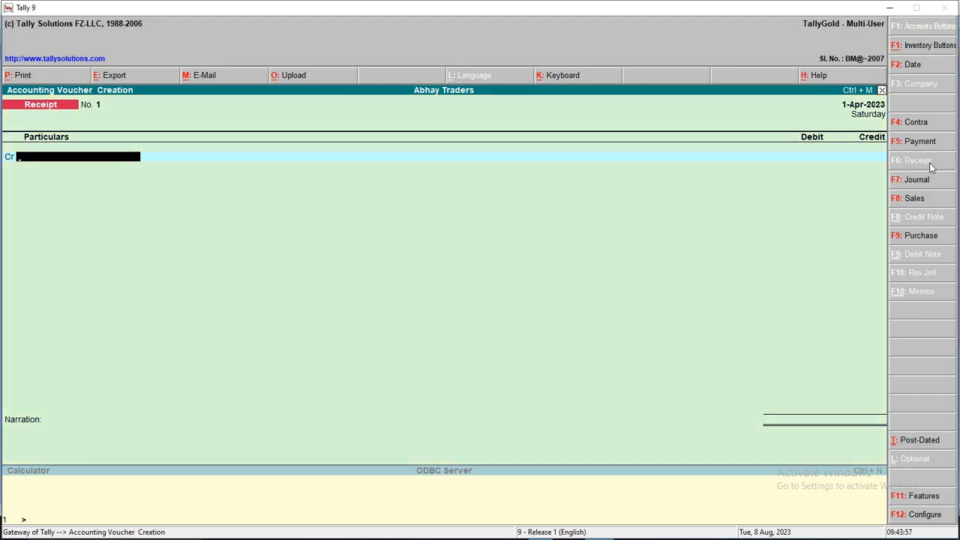
text(C)
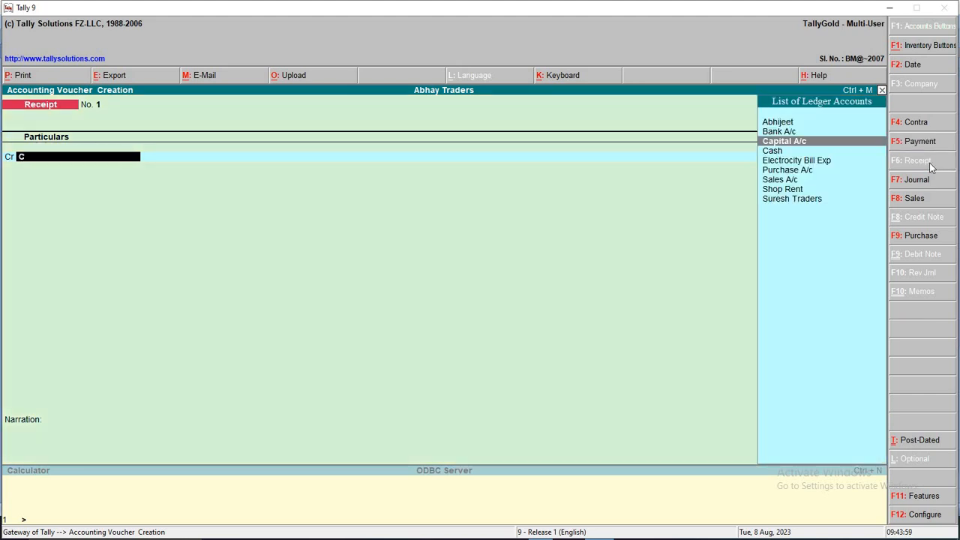
key(Return)
text(2)
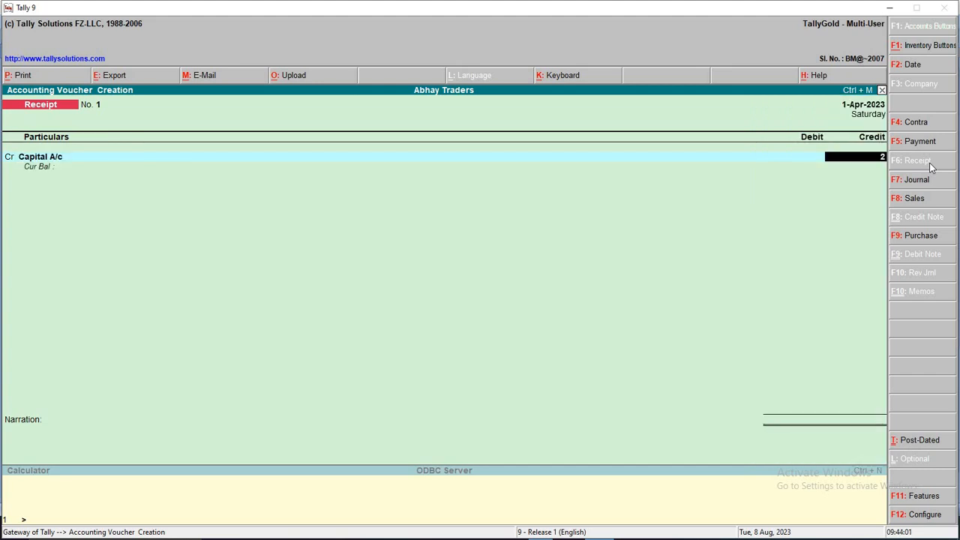
text(00000)
key(Return)
key(Return)
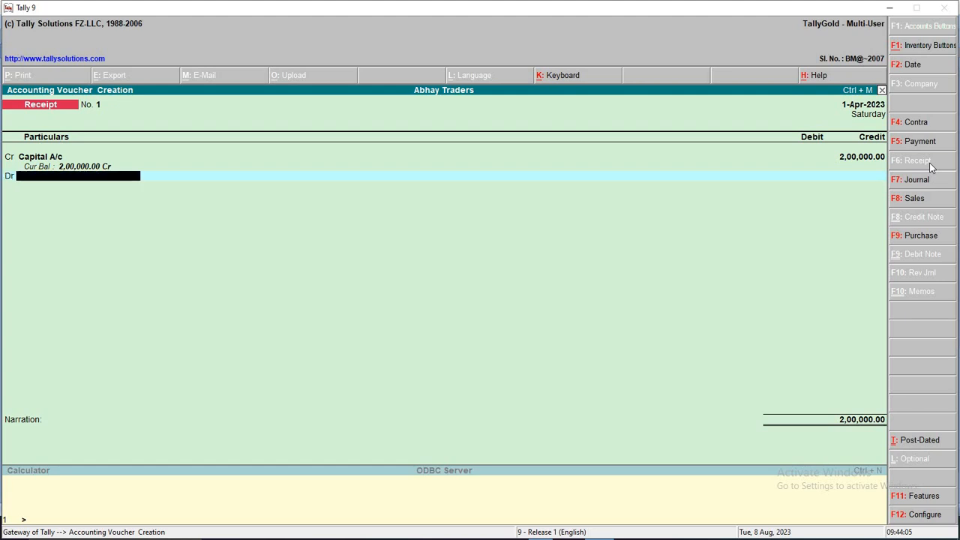
text(C)
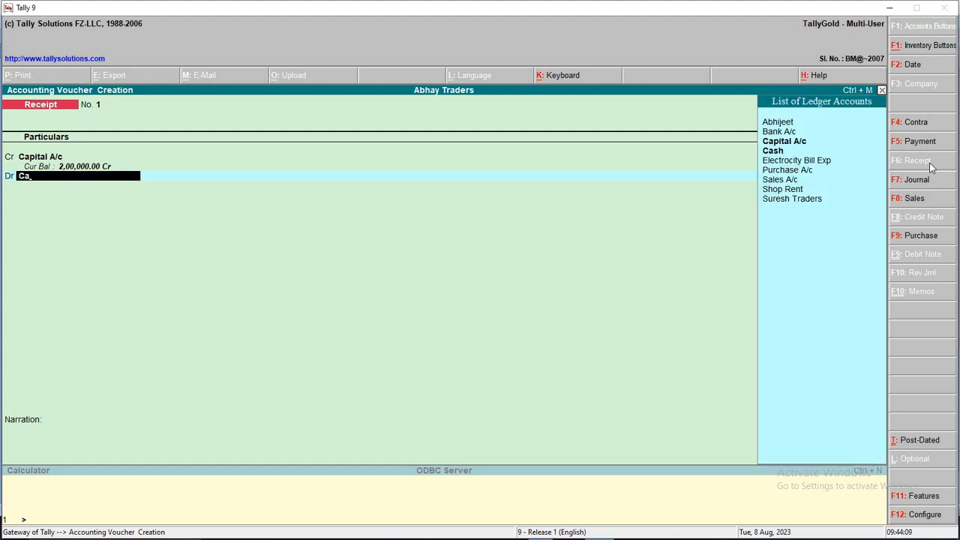
text(as)
key(Return)
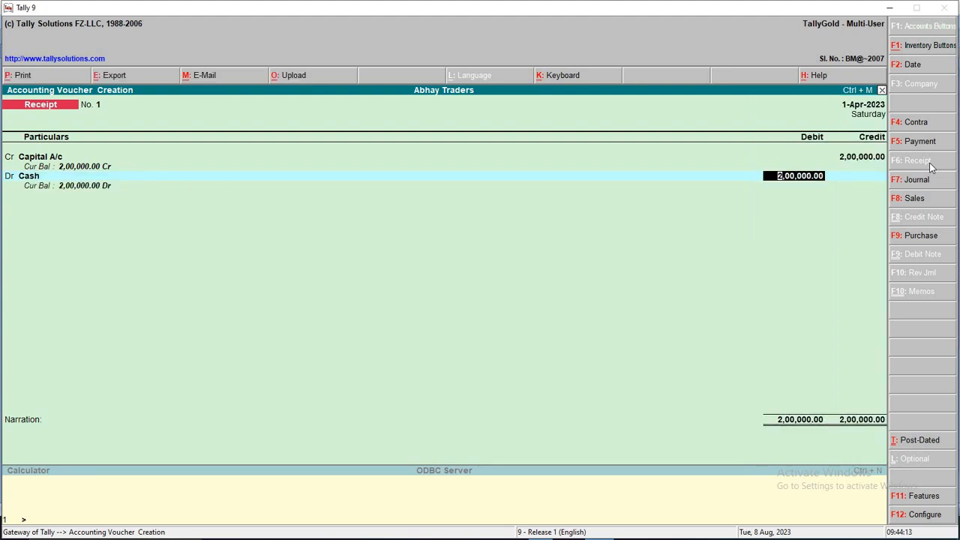
key(Return)
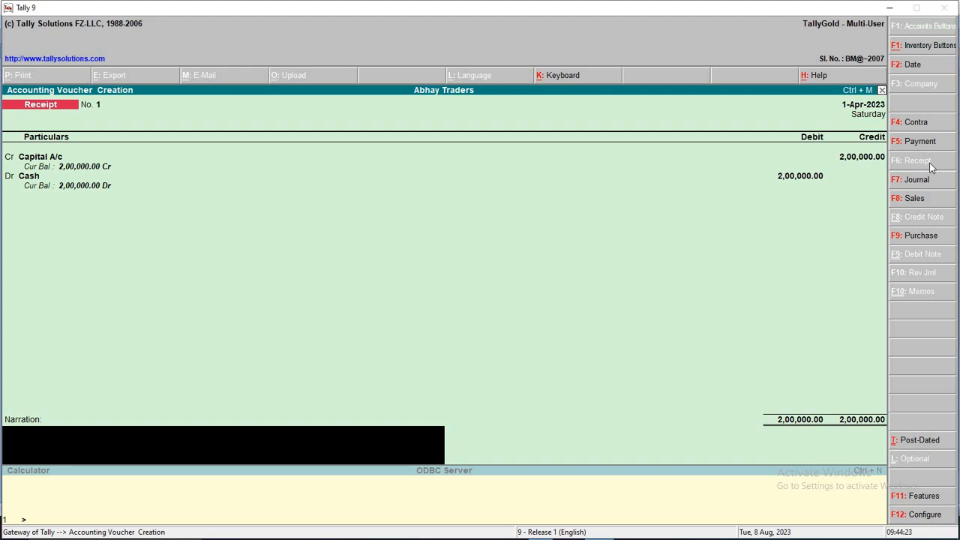
key(Return)
key(Return)
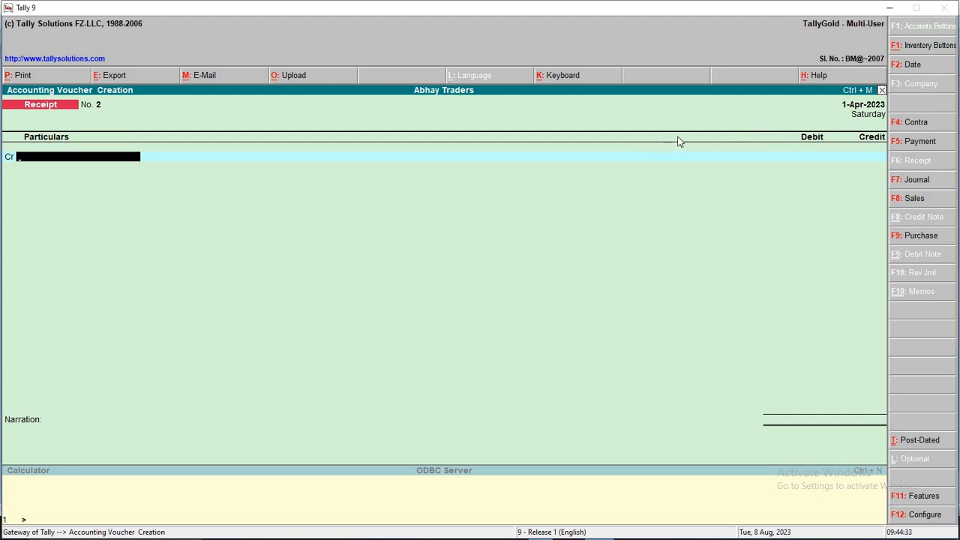
Date the next voucher 2-Apr-2023 and bring the Word transaction list forward
click(930, 66)
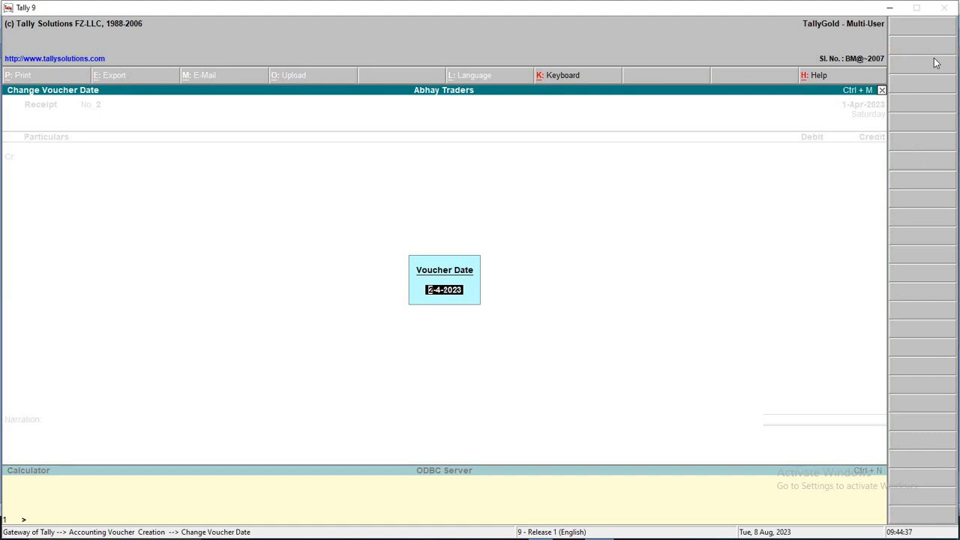
key(Return)
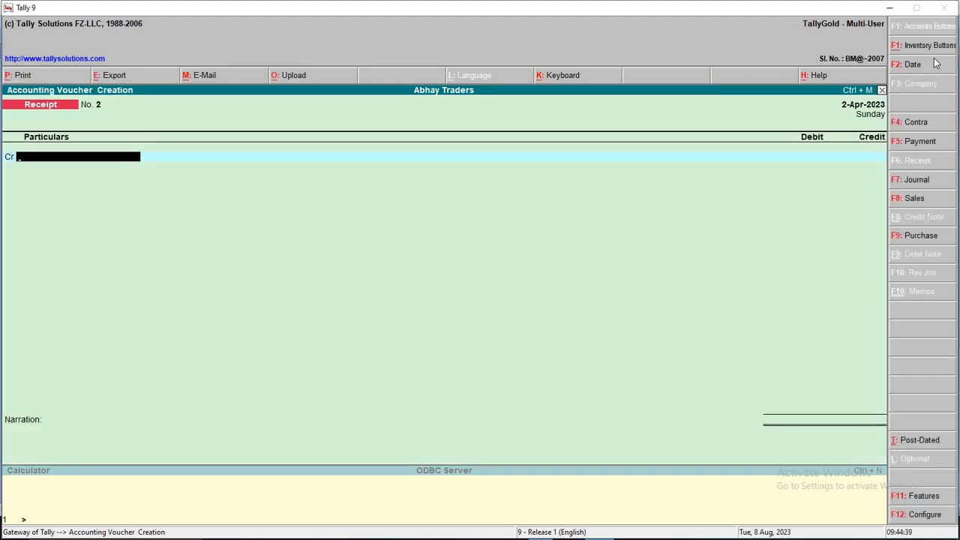
key(alt+Tab)
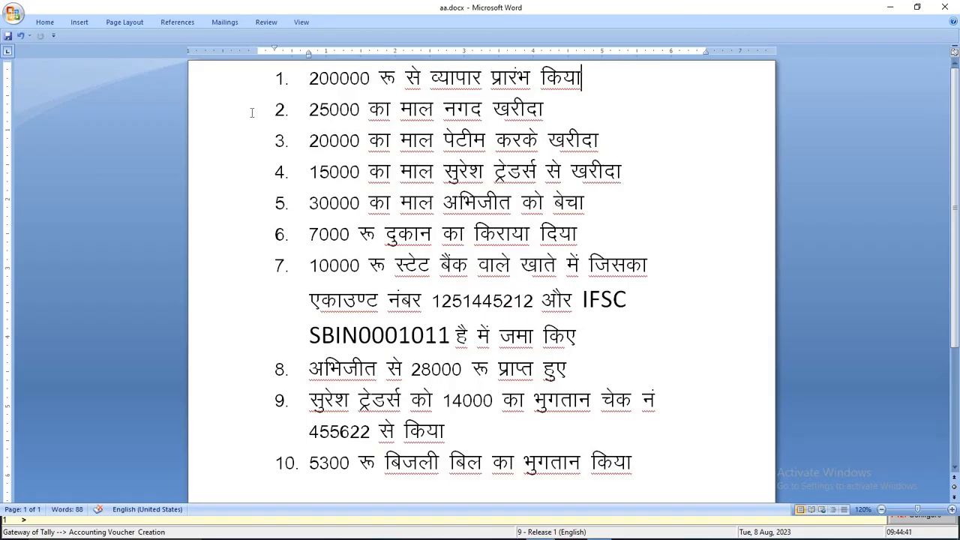
Select transaction 2 in Word, the 25000 cash purchase of goods
drag(309, 114, 628, 118)
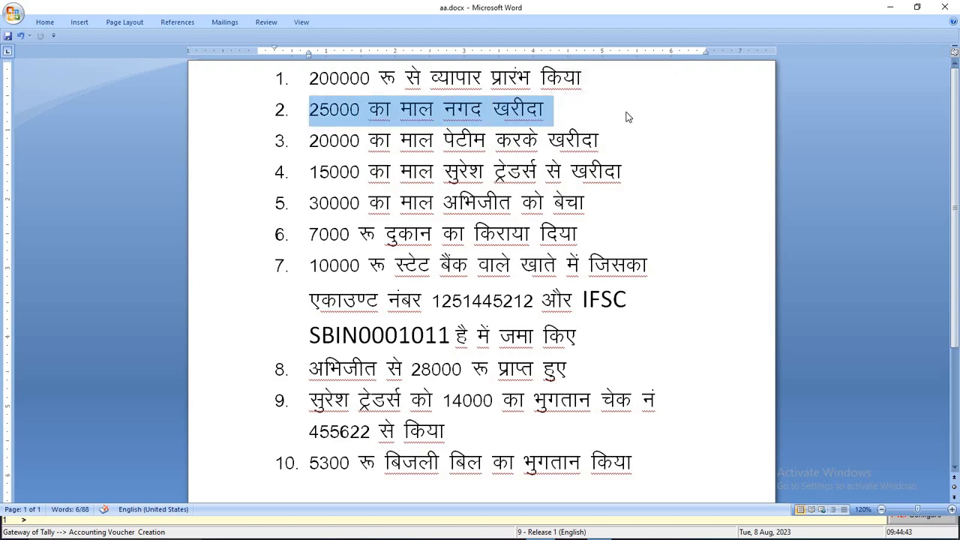
key(alt+Tab)
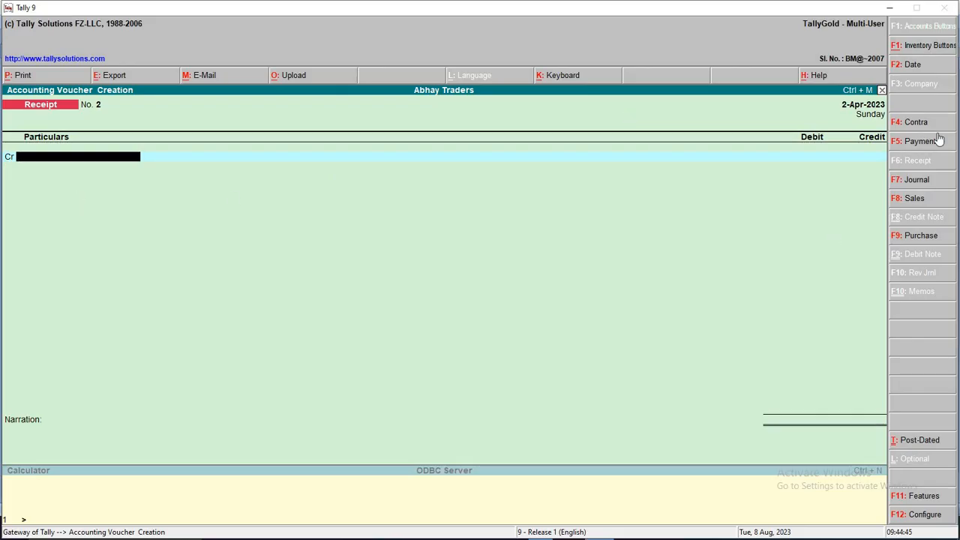
Start a Purchase voucher in voucher mode with reference 124
click(927, 237)
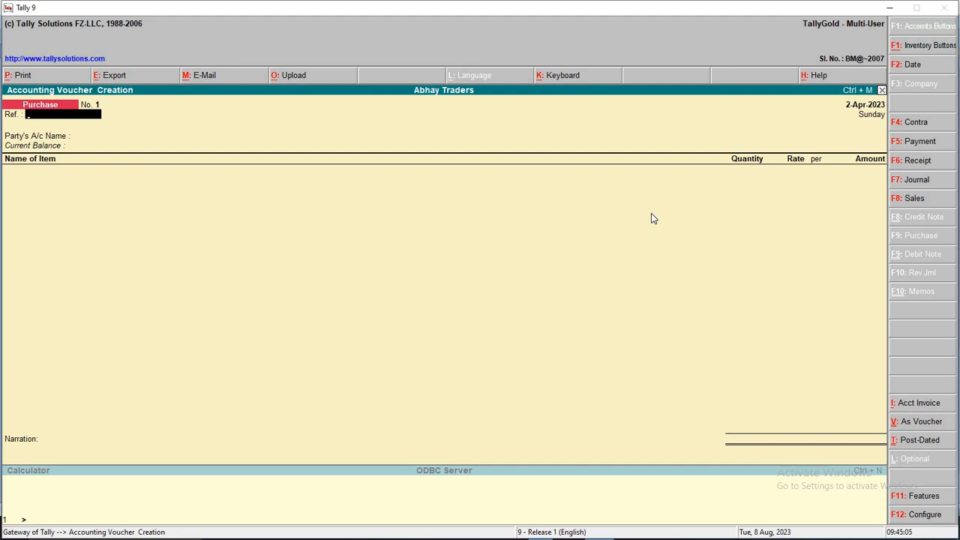
click(925, 424)
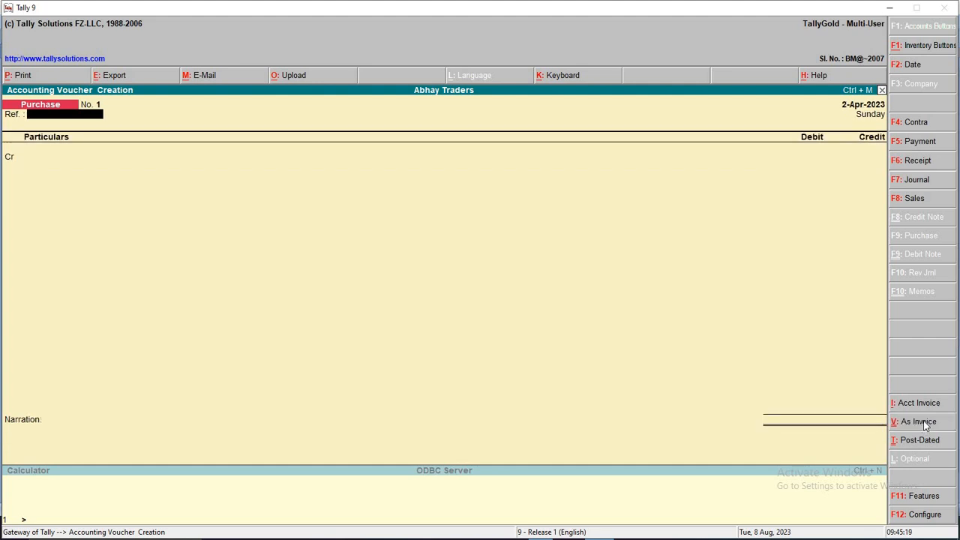
key(Return)
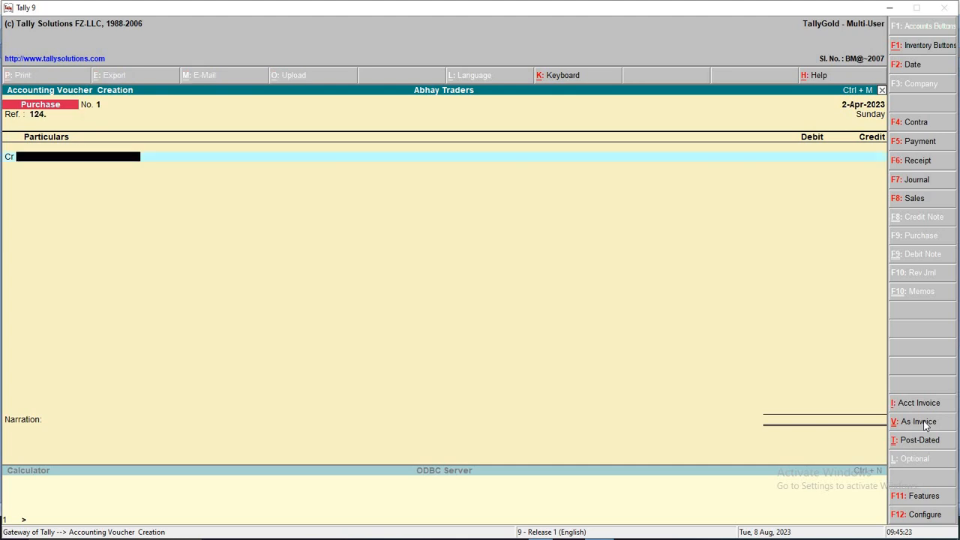
key(alt+Tab)
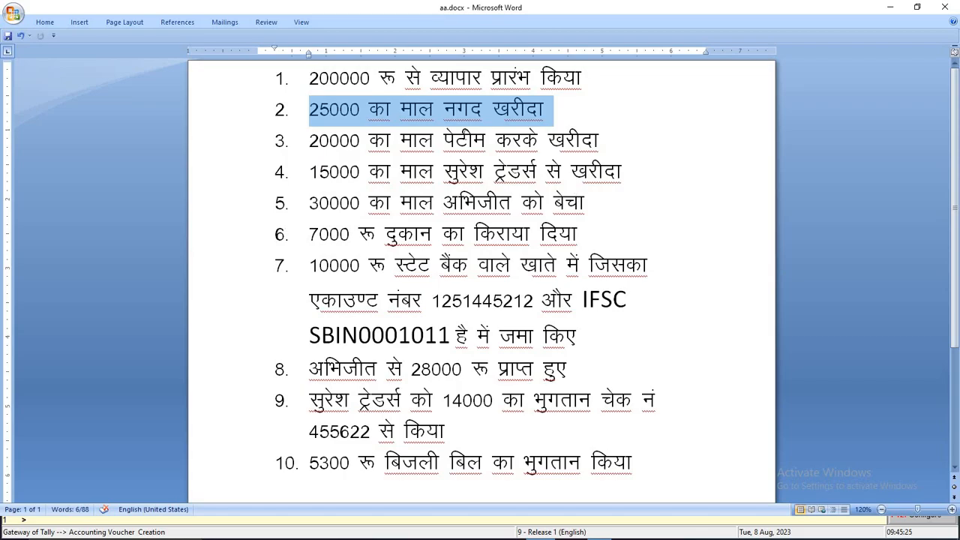
key(alt+Tab)
Credit Cash and debit Purchase A/c 25,000, with no inventory allocations, and accept
key(Return)
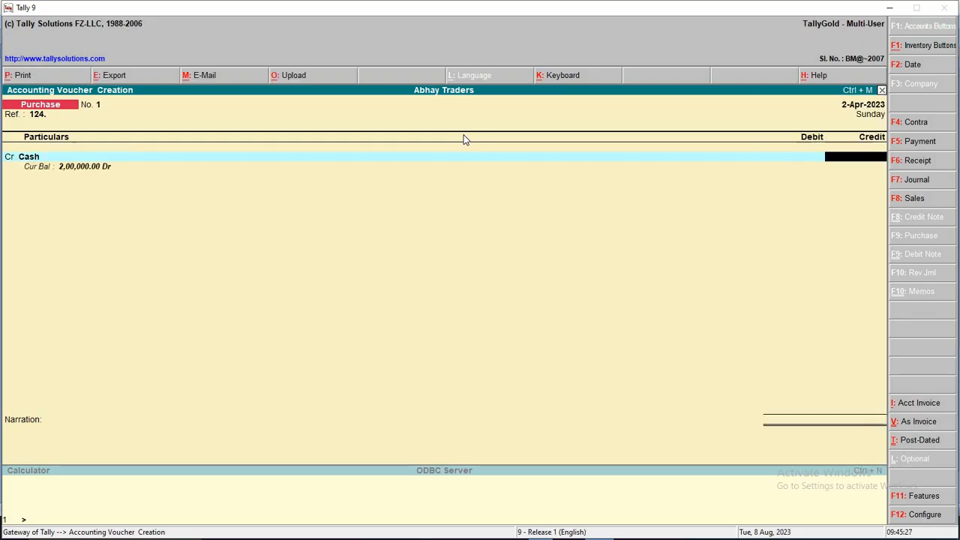
key(alt+Tab)
key(alt+Tab)
text(25,000)
key(Return)
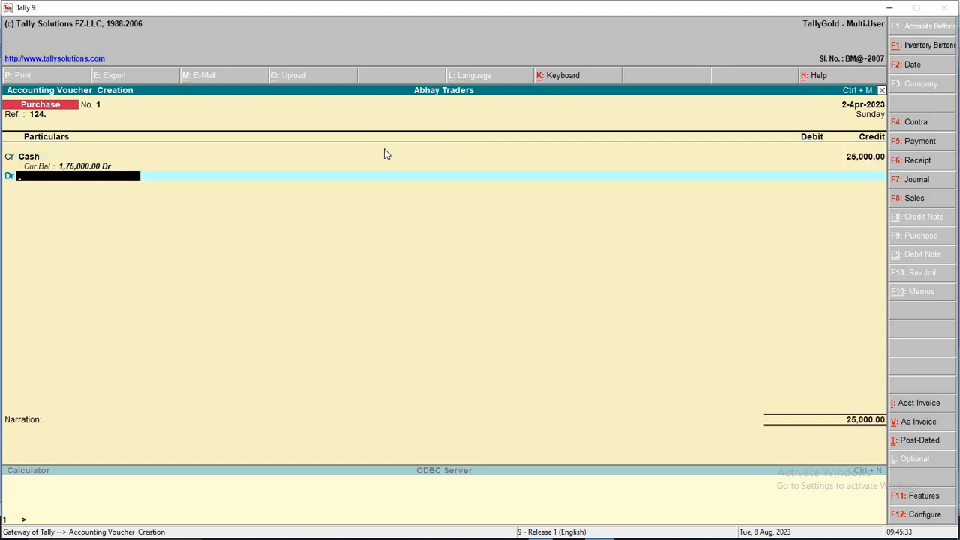
text(P)
key(Return)
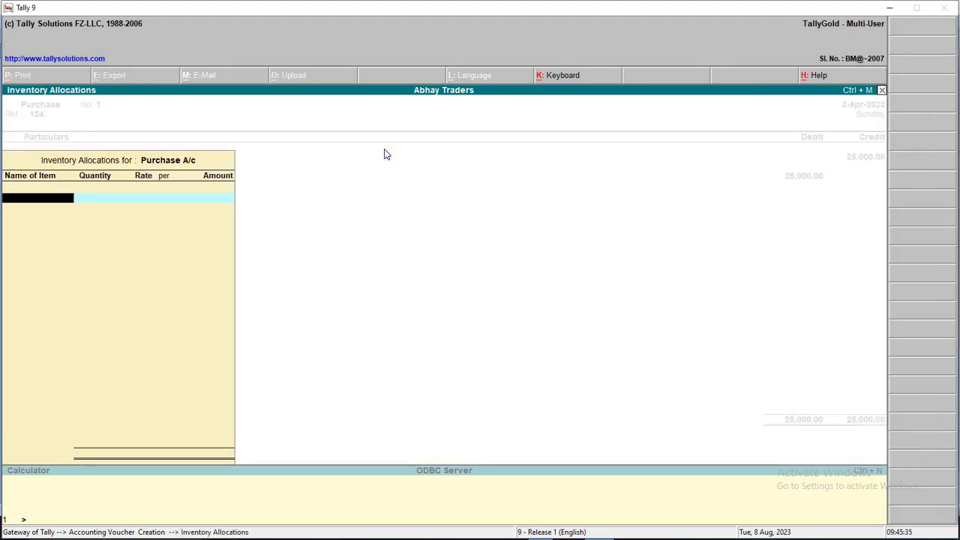
key(Return)
key(Return)
key(Return)
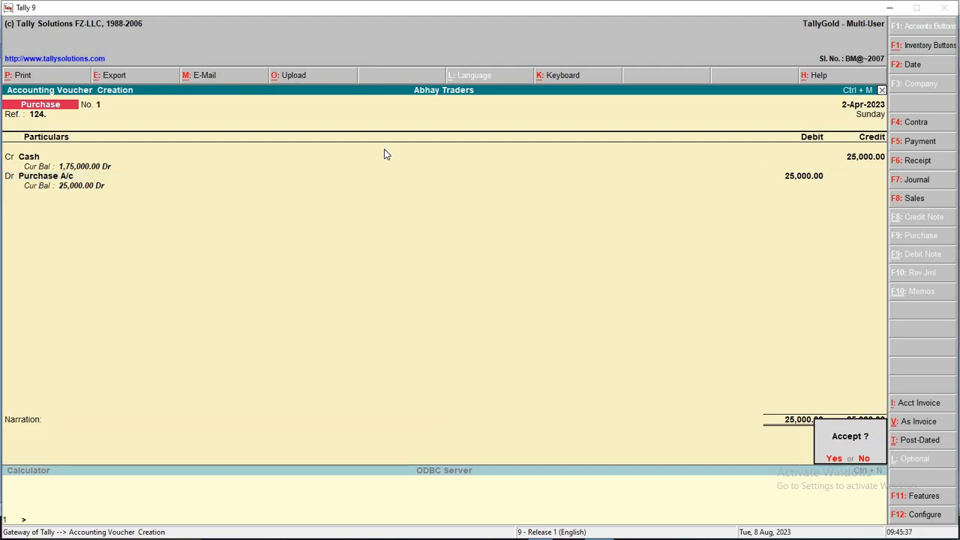
key(Return)
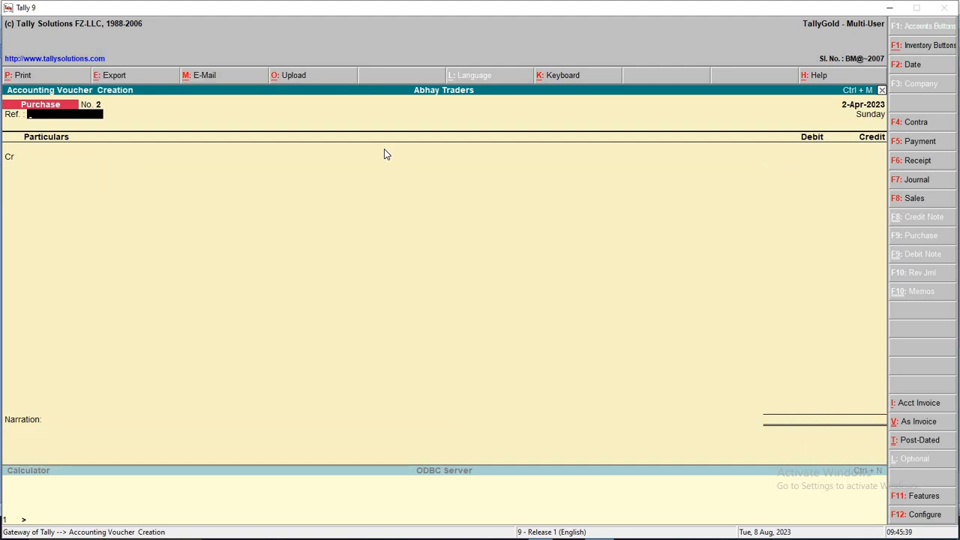
key(F2)
Date the voucher 3-Apr-2023 and select transaction 3 in Word, the 20000 Paytm purchase
text(3-4-2023)
key(Return)
key(alt+Tab)
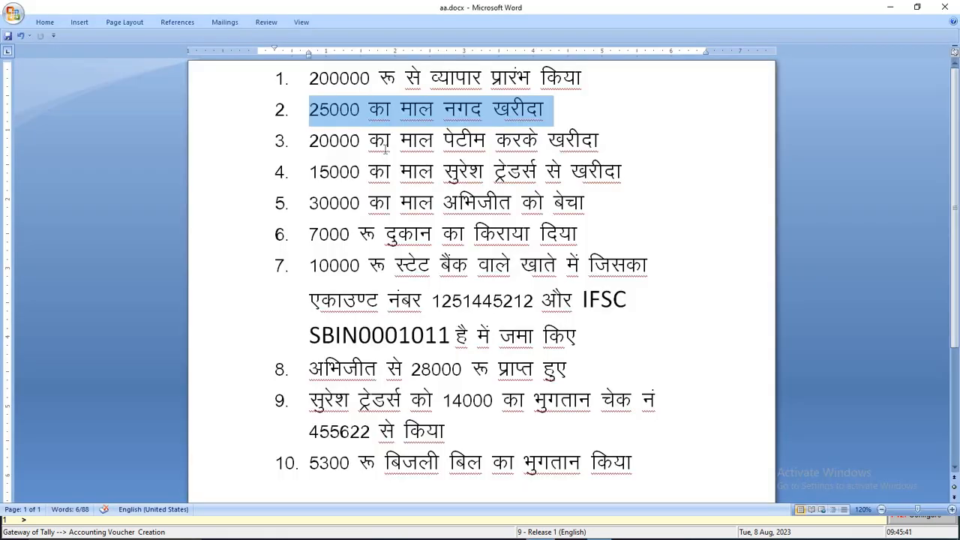
drag(616, 139, 330, 135)
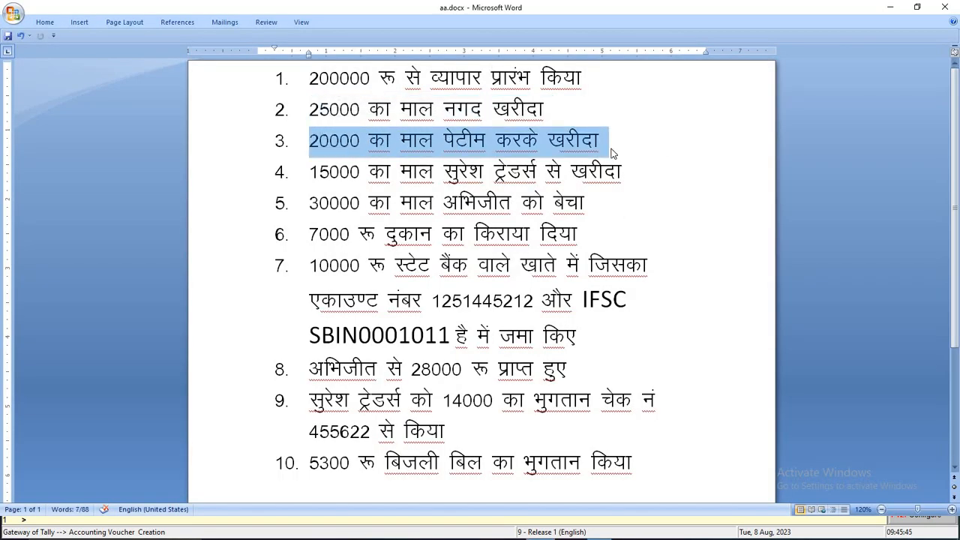
click(306, 145)
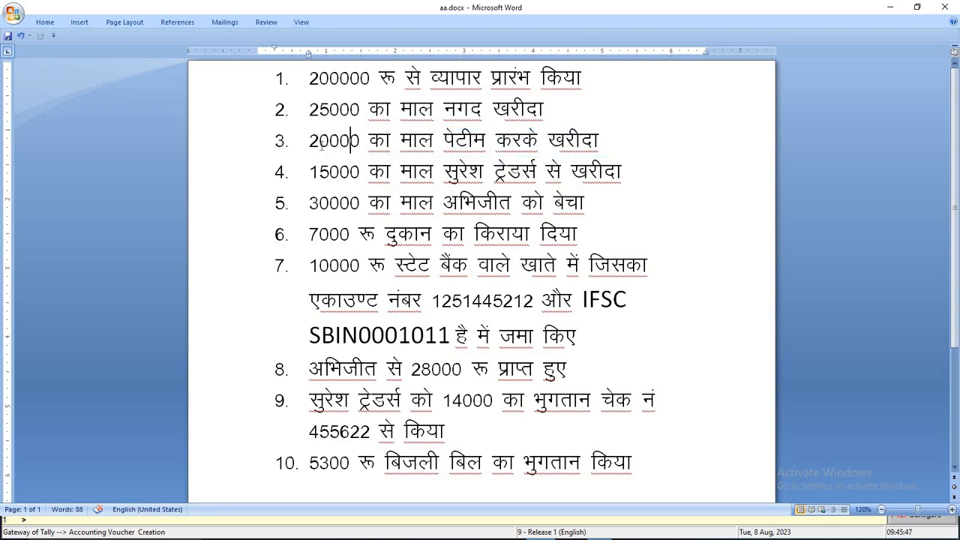
drag(306, 145, 648, 156)
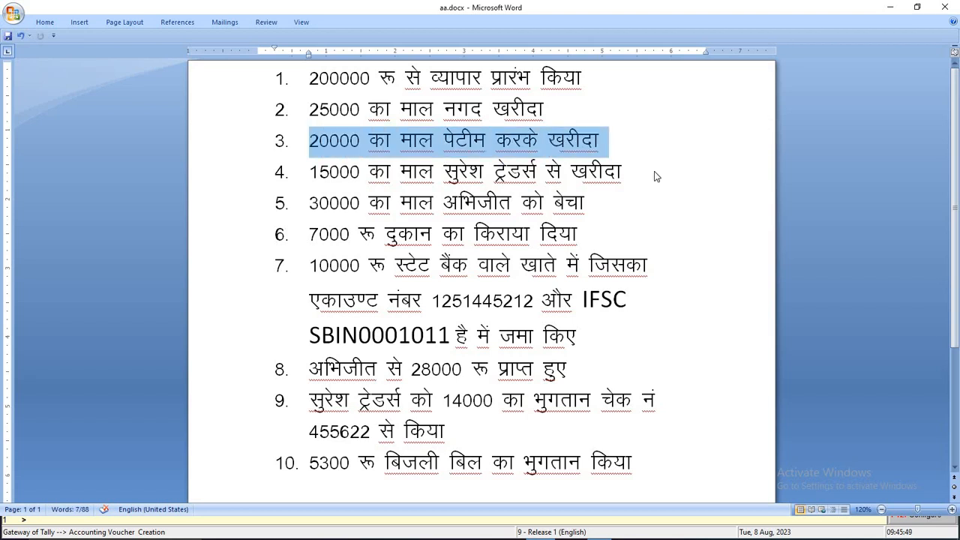
key(alt+Tab)
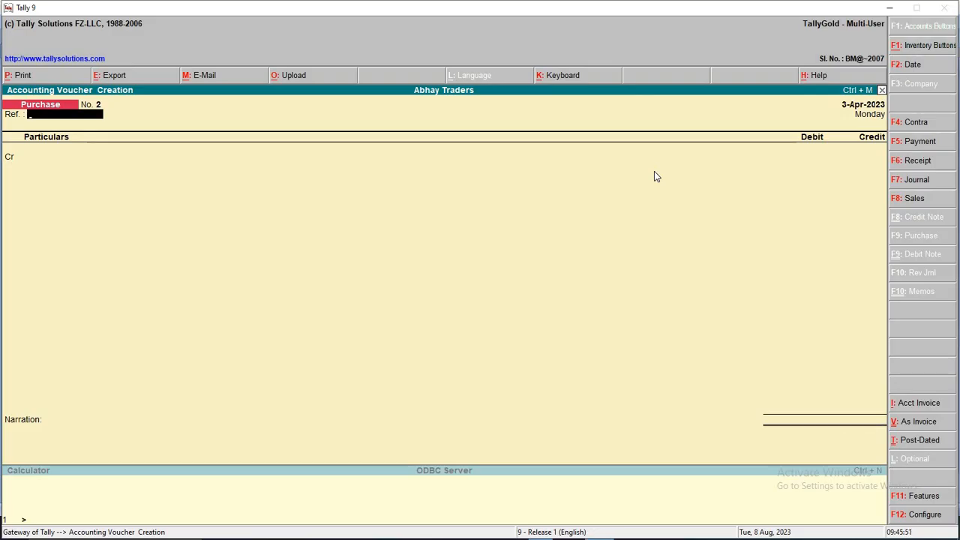
Credit Bank A/c 20,000 and debit Purchase A/c 20,000 in the purchase voucher
key(Return)
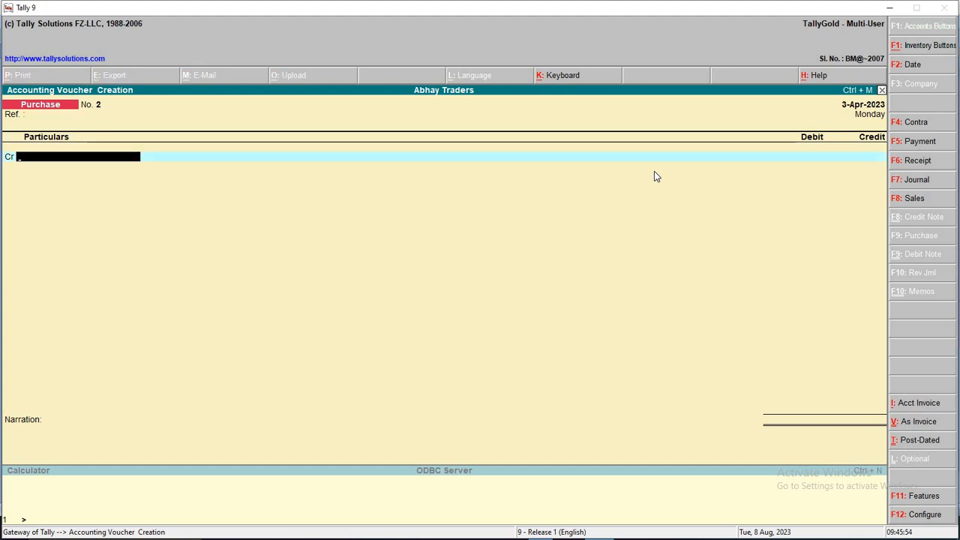
text(B)
key(Return)
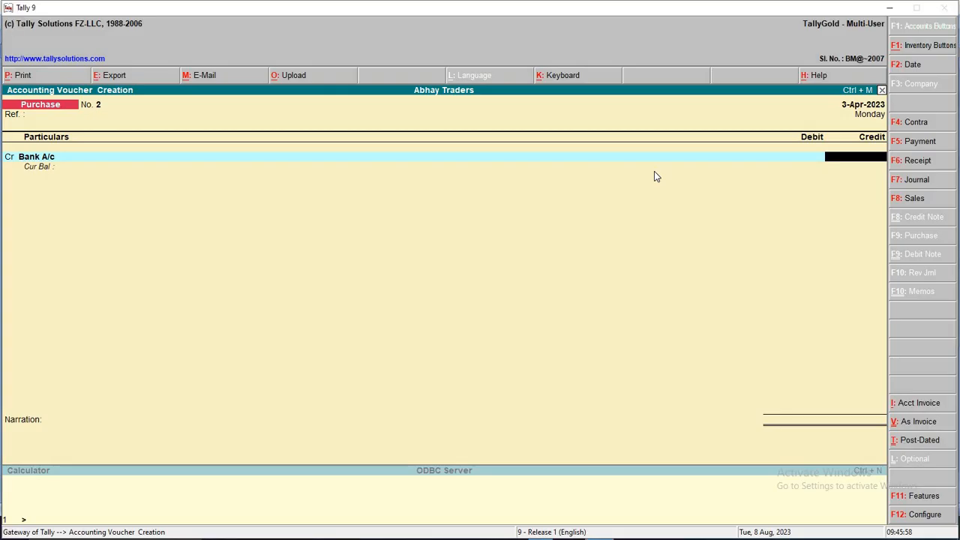
text(20,000)
key(Return)
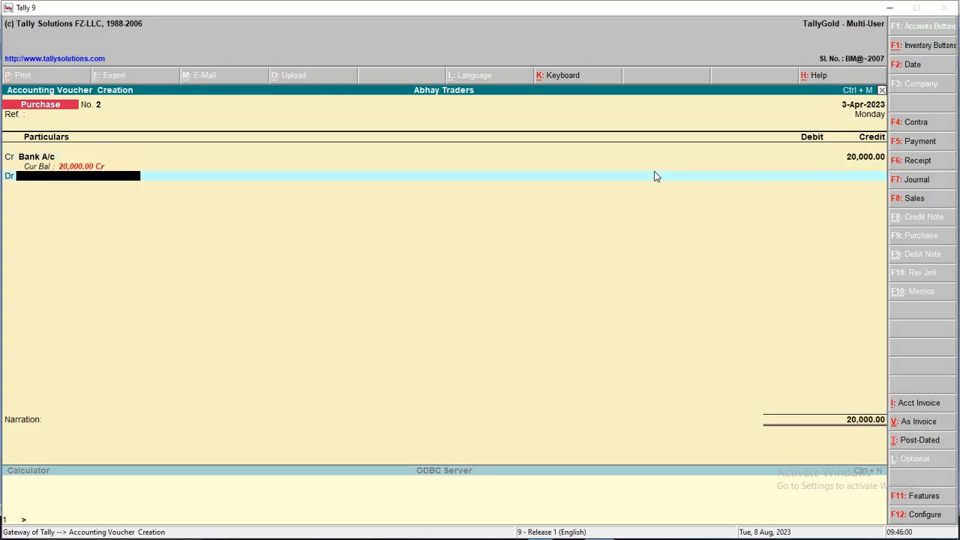
text(p)
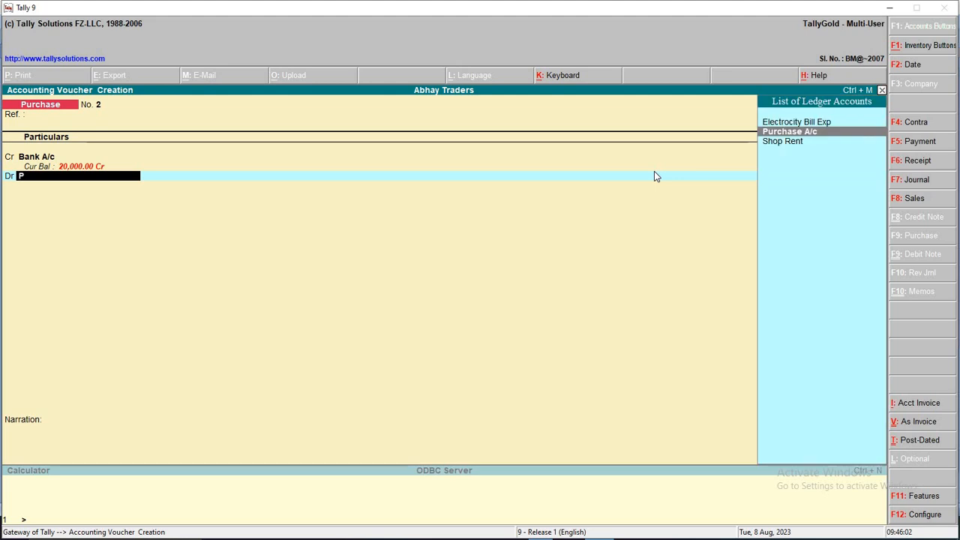
key(Return)
key(Return)
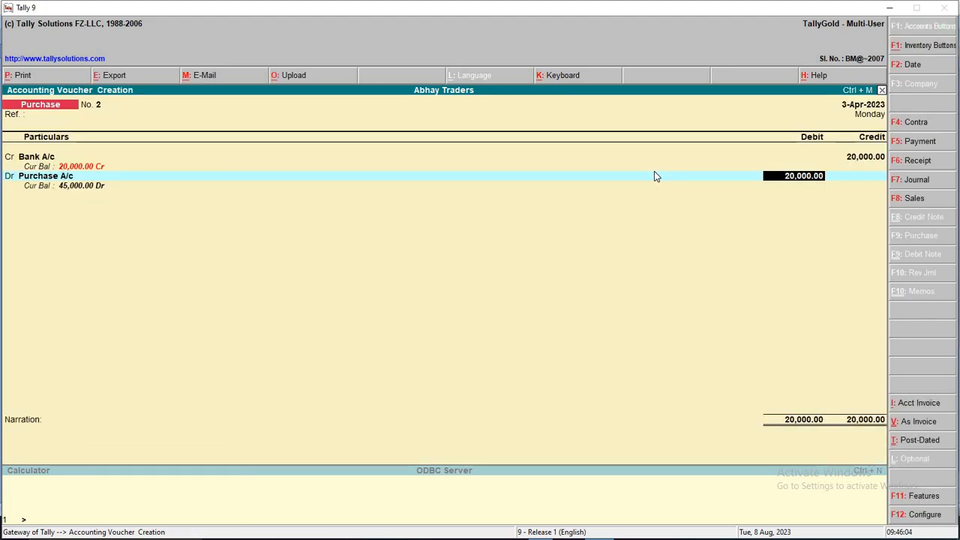
key(Return)
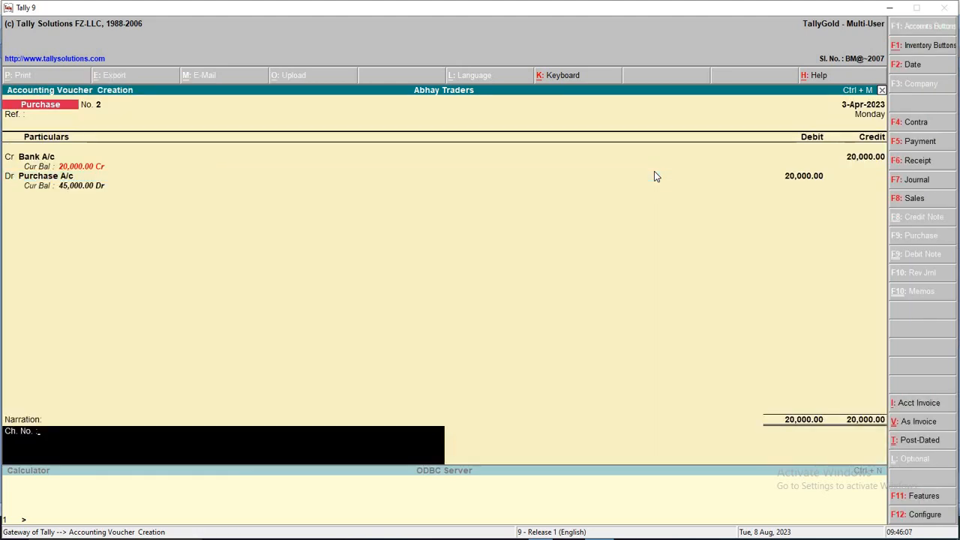
Enter the narration 'paytm' and save purchase voucher No. 2
key(BackSpace)
key(BackSpace)
key(BackSpace)
key(BackSpace)
key(BackSpace)
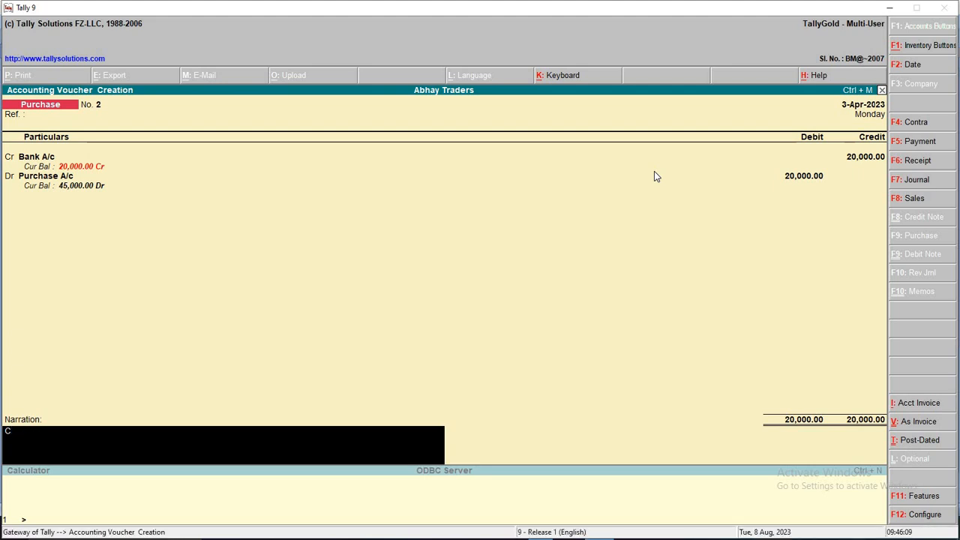
text(paytm)
key(Return)
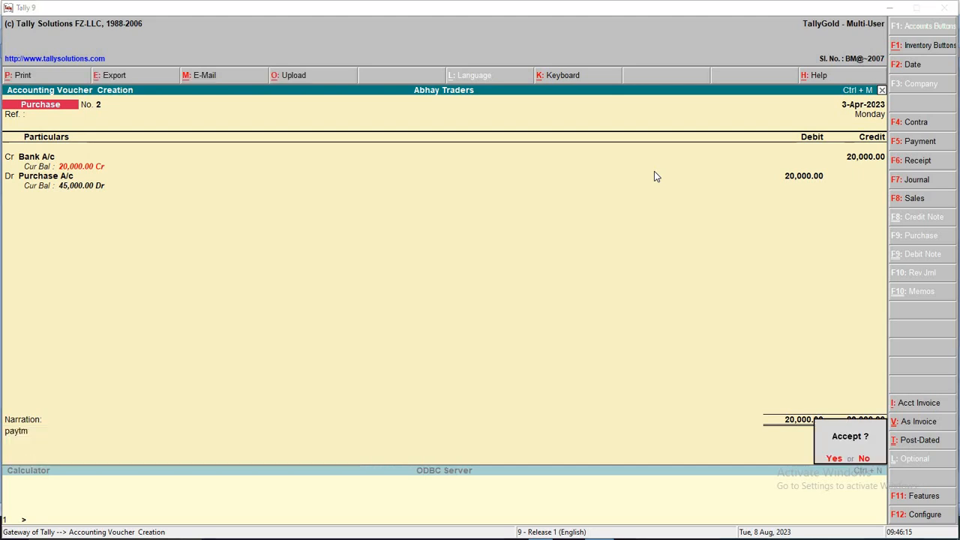
key(alt+Tab)
key(alt+Tab)
key(Return)
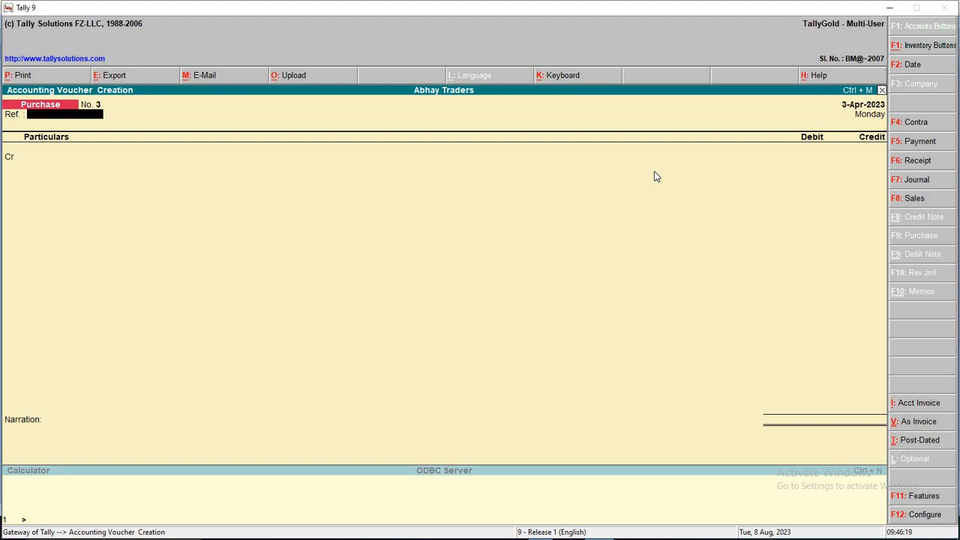
Date the voucher 4-Apr-2023 and select transaction 4 in Word, the 15000 purchase
key(F2)
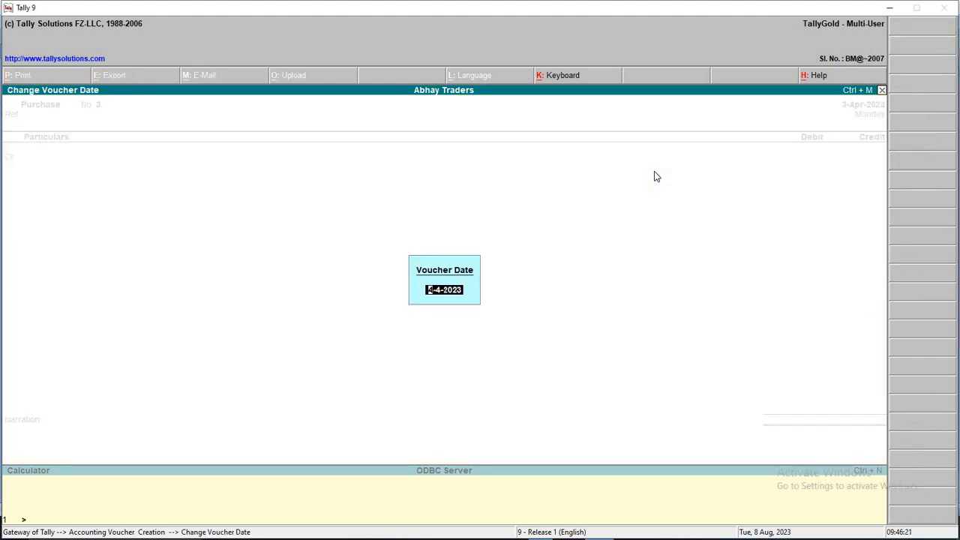
key(Return)
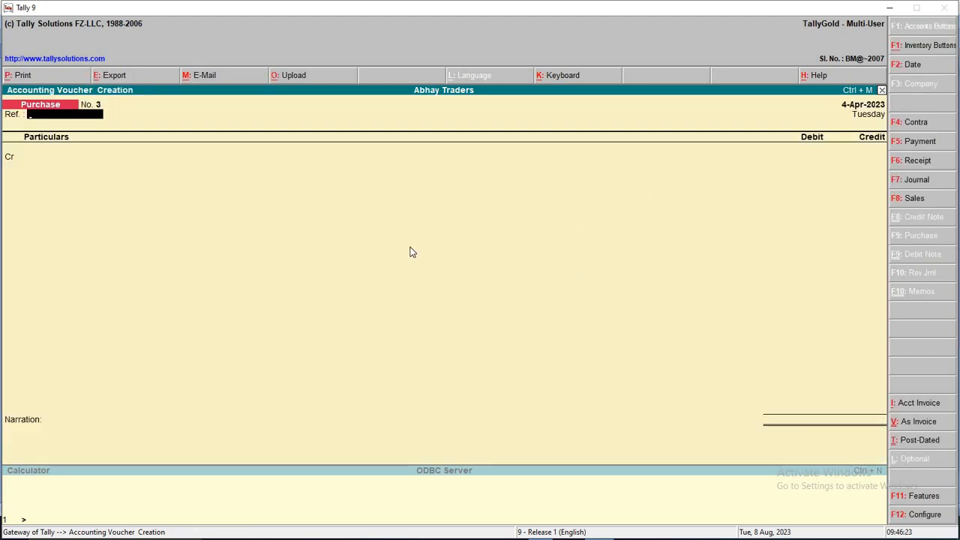
key(alt+Tab)
drag(308, 173, 622, 171)
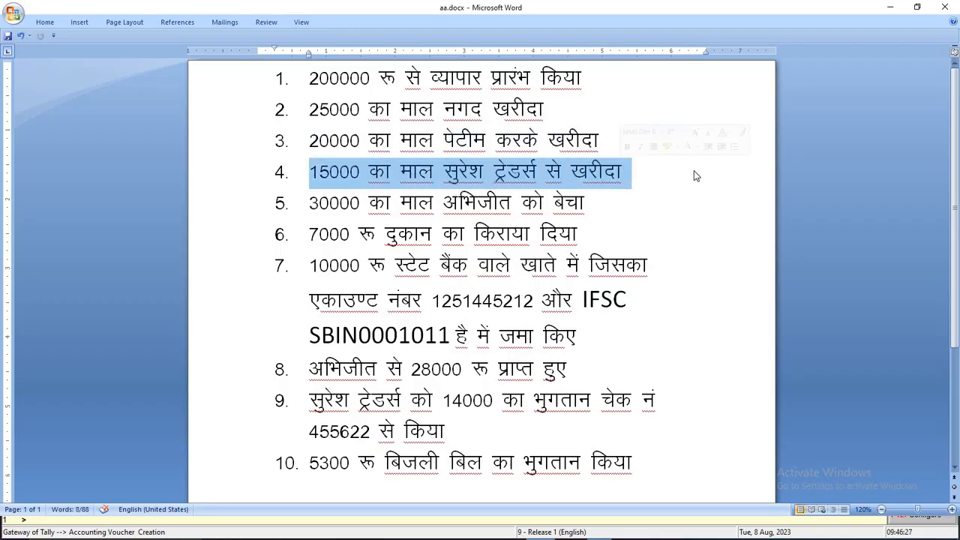
key(alt+Tab)
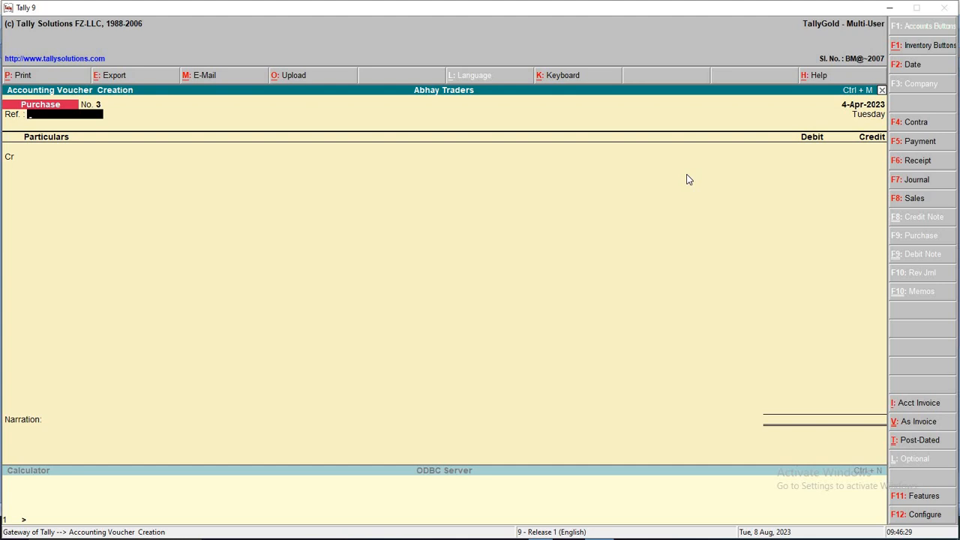
Credit Suresh Traders 15000 as a New Ref bill
key(Return)
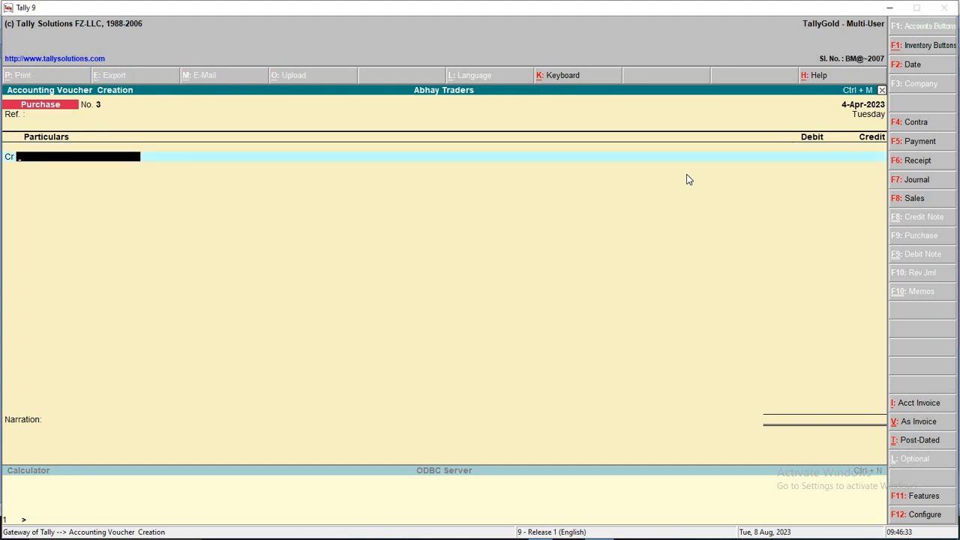
text(su)
key(Return)
key(alt+Tab)
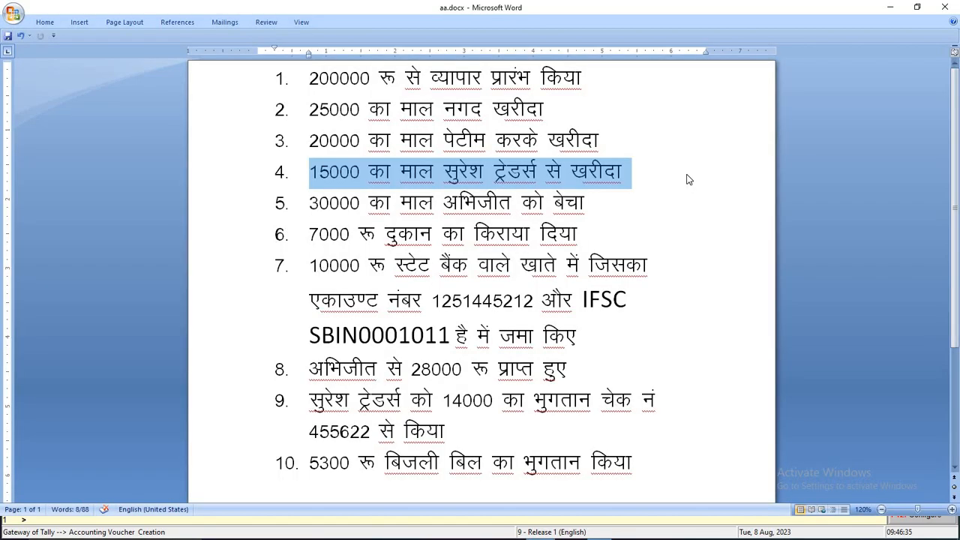
key(alt+Tab)
text(15)
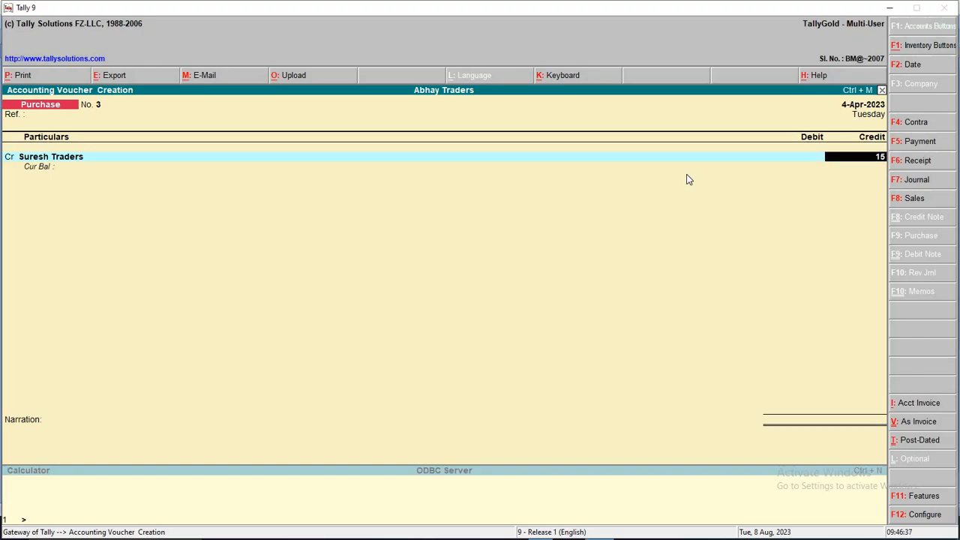
text(000)
key(Return)
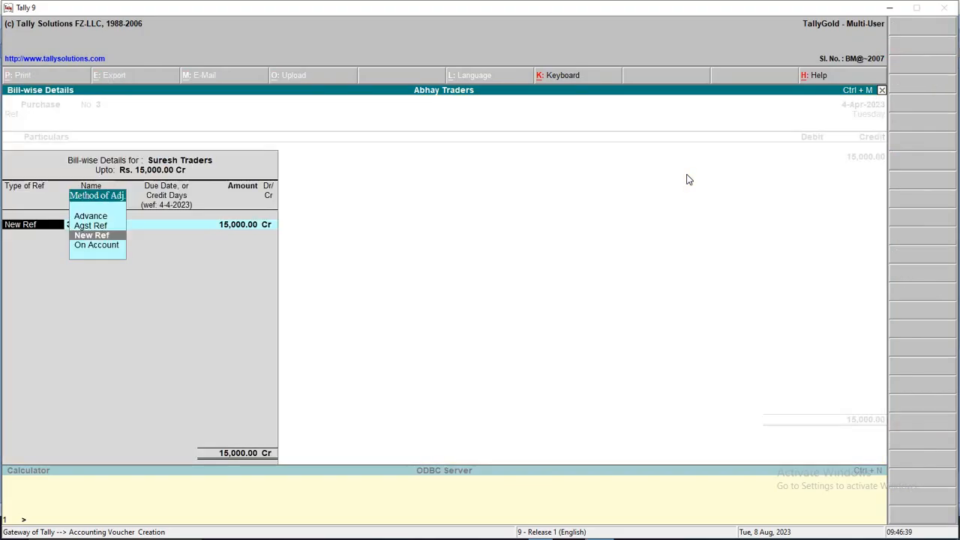
key(Return)
key(Return)
key(Return)
key(Return)
key(Return)
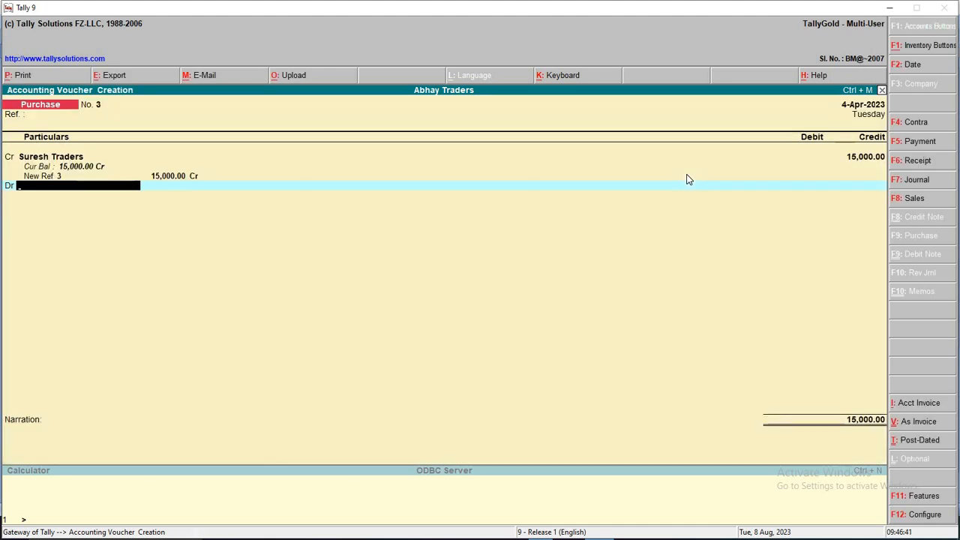
Debit Purchase A/c 15,000, skip the narration and save voucher No. 3
text(P)
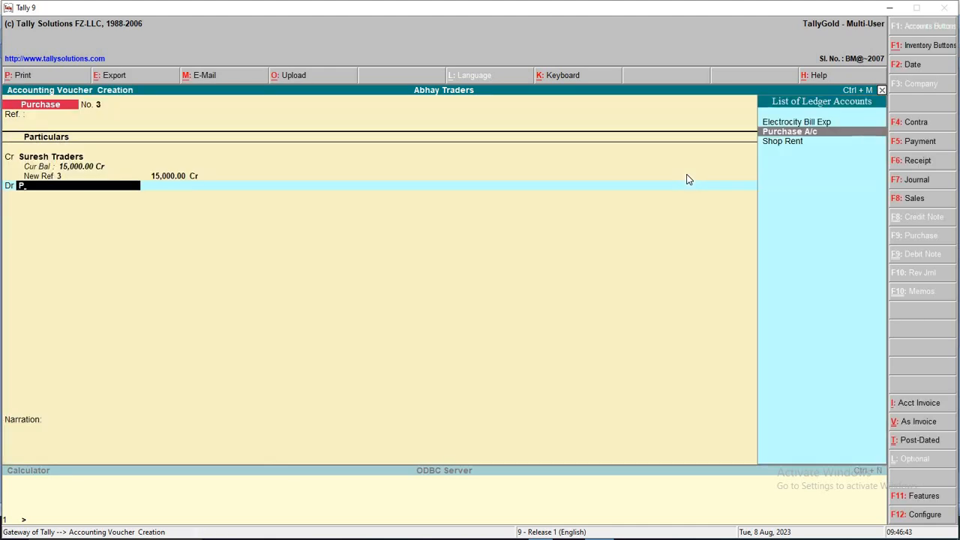
key(Return)
key(Return)
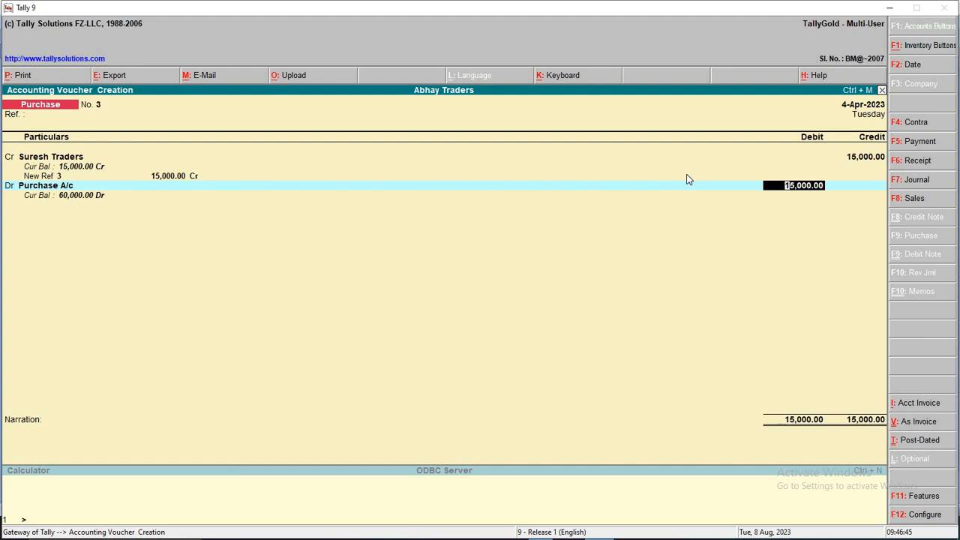
key(Return)
key(Return)
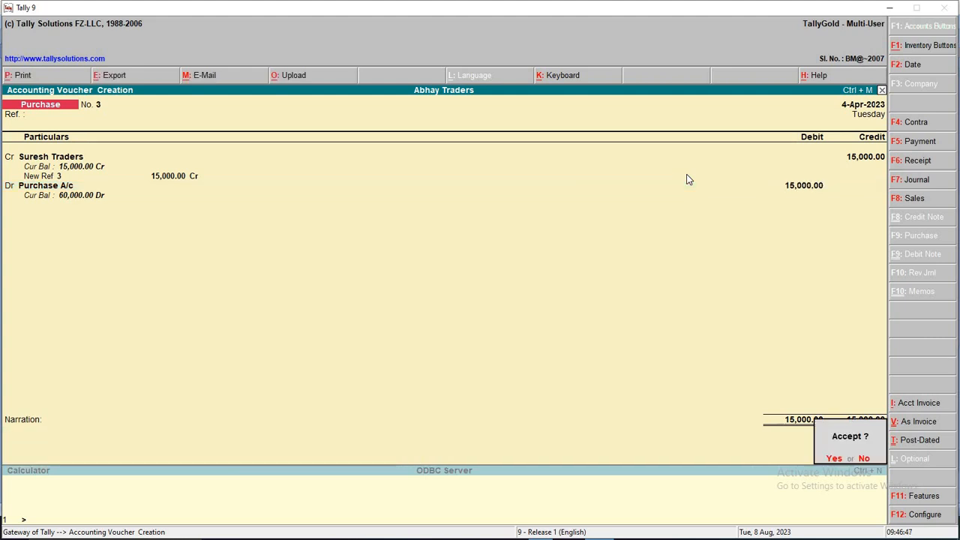
key(Return)
key(F2)
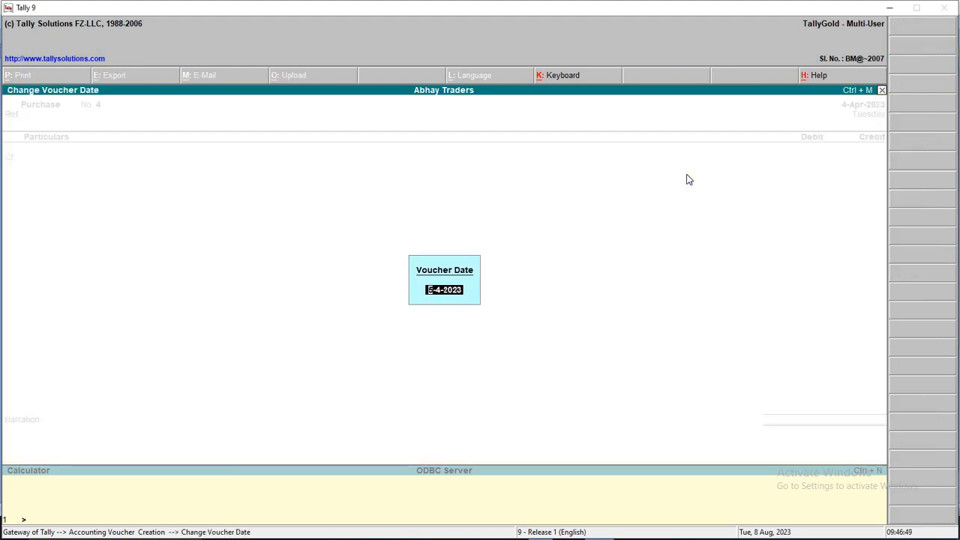
Date the voucher 5-Apr-2023 and select transaction 5 in Word, the 30000 sale
key(Return)
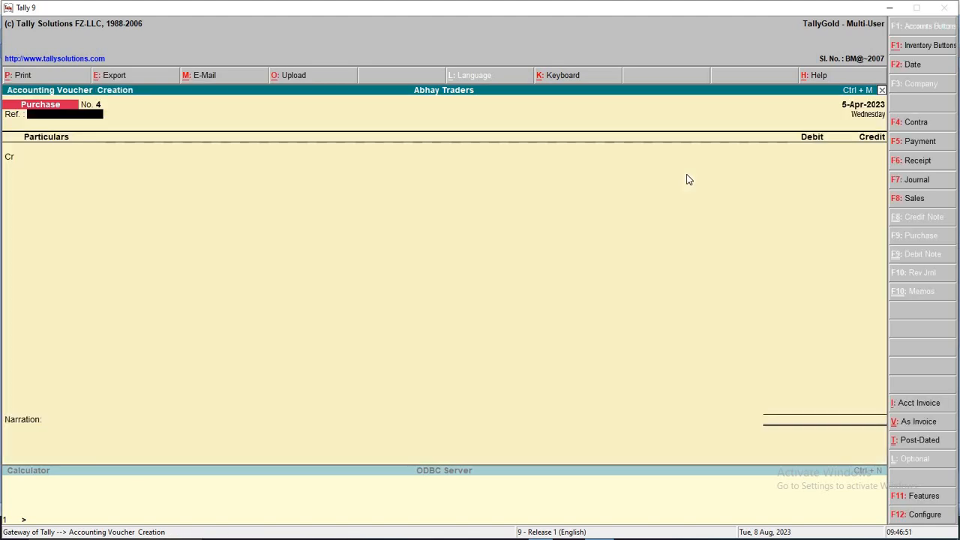
key(alt+Tab)
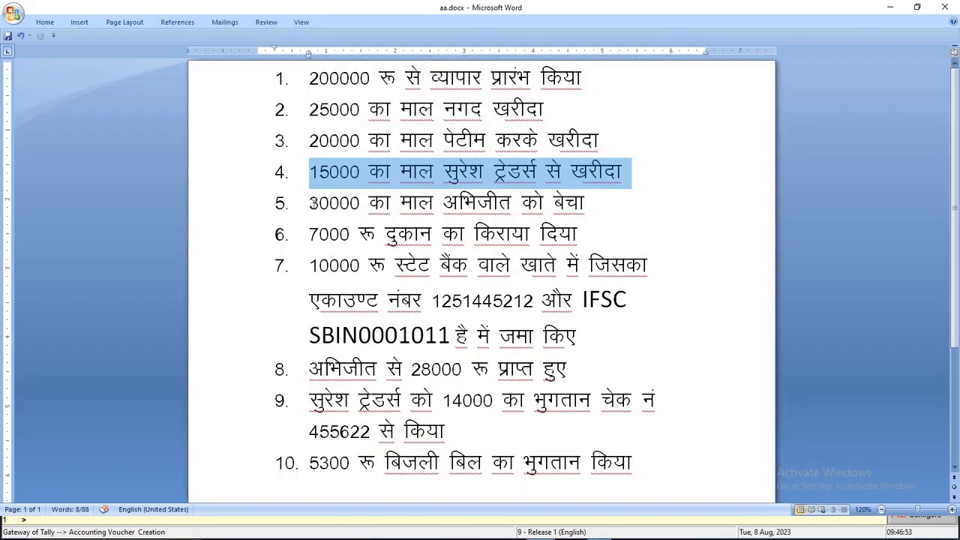
drag(312, 204, 633, 209)
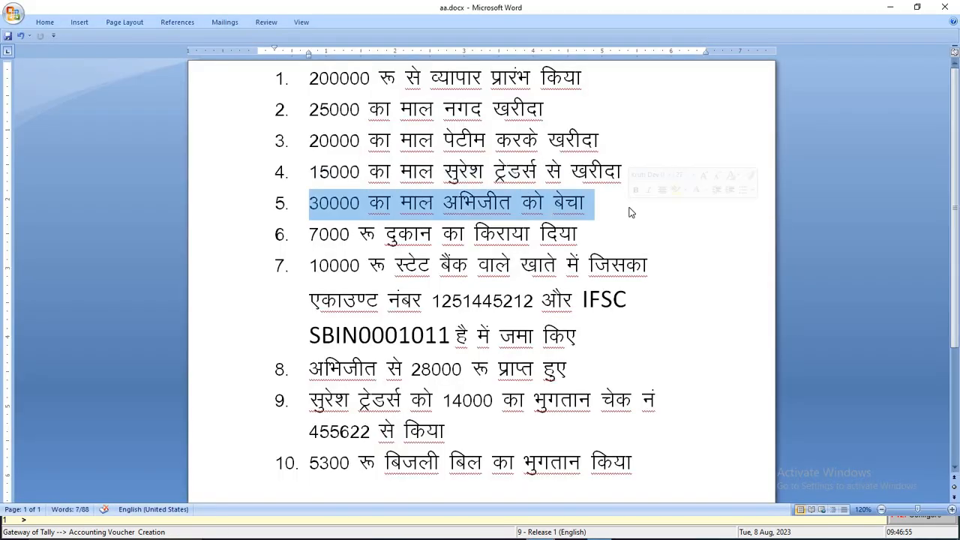
key(alt+Tab)
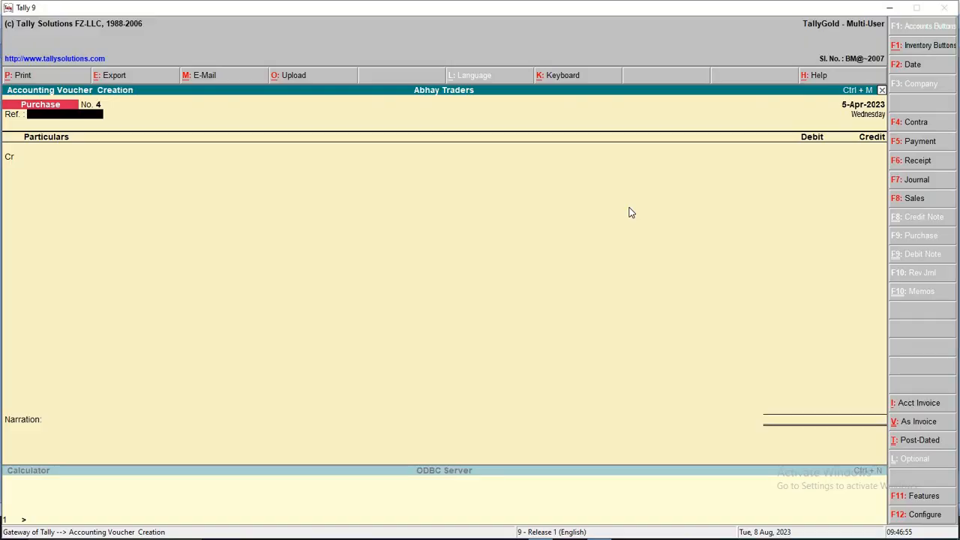
In a Sales voucher in voucher mode, debit the customer's ledger 30000 as New Ref 1
click(924, 200)
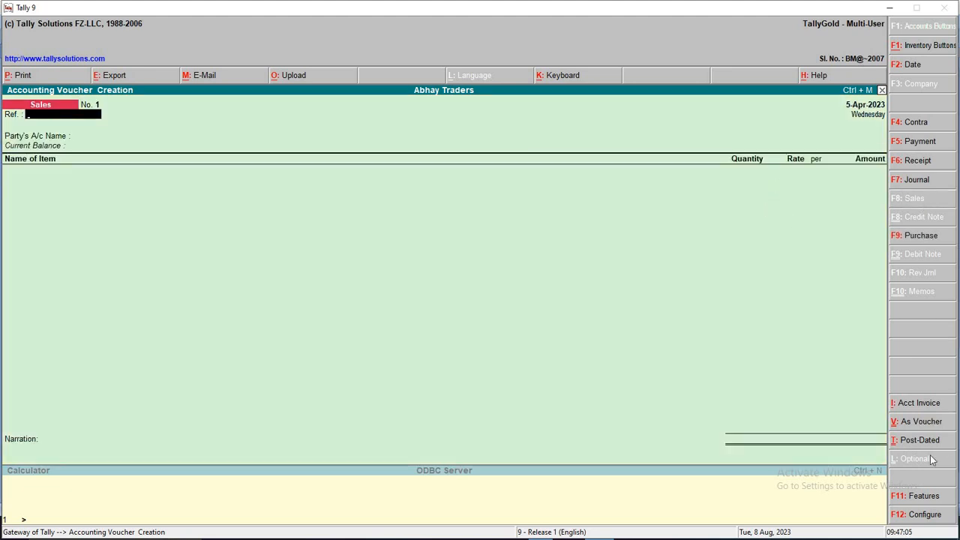
click(935, 424)
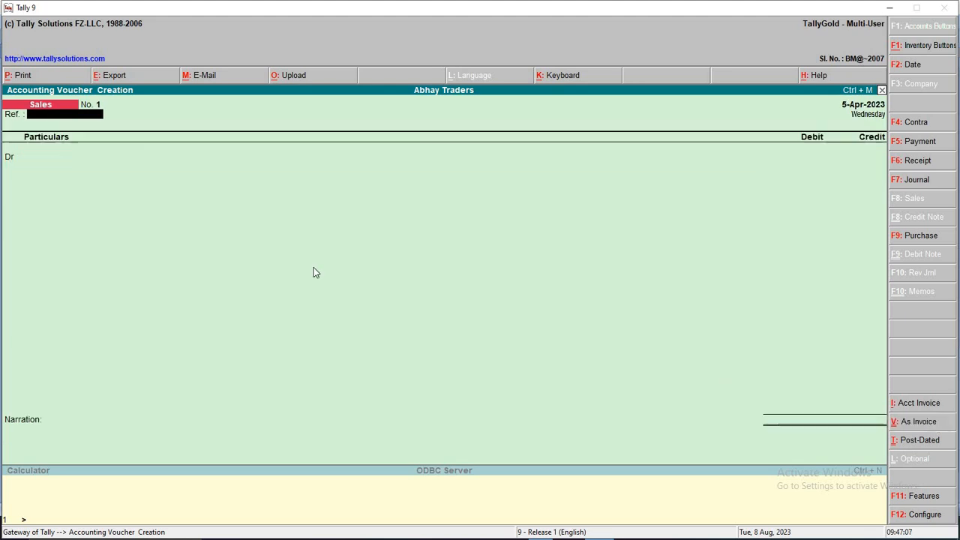
key(Return)
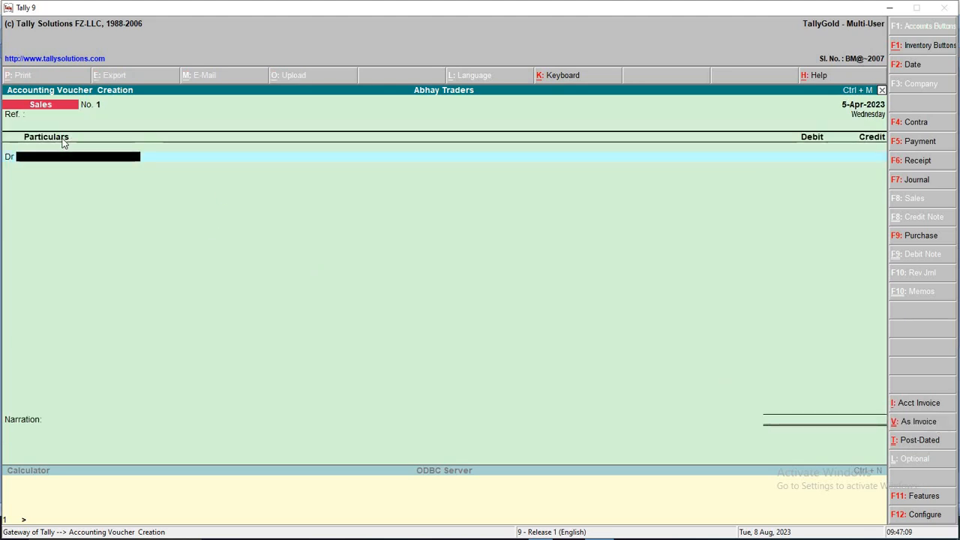
text(abhi)
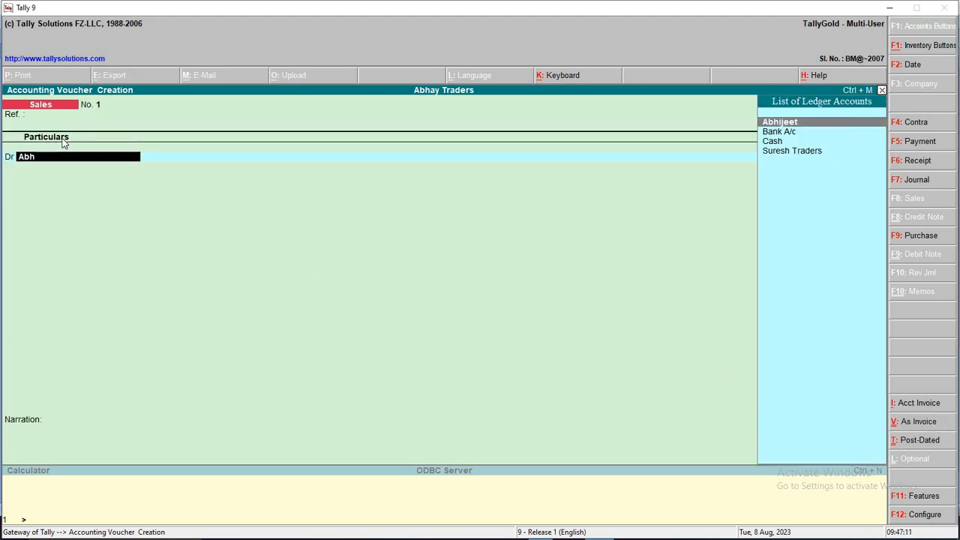
key(Return)
key(alt+Tab)
key(alt+Tab)
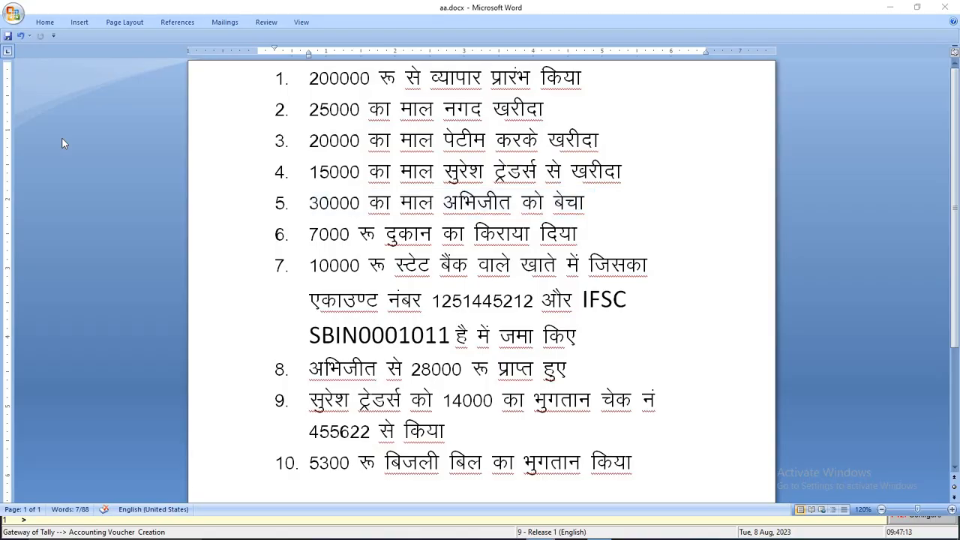
text(30000)
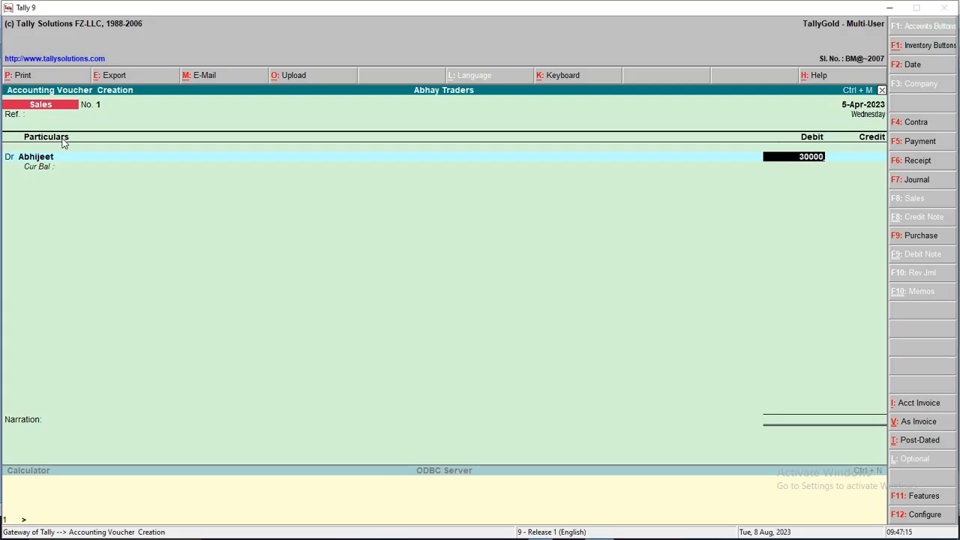
key(Return)
key(Return)
text(1)
key(Return)
key(Return)
key(Return)
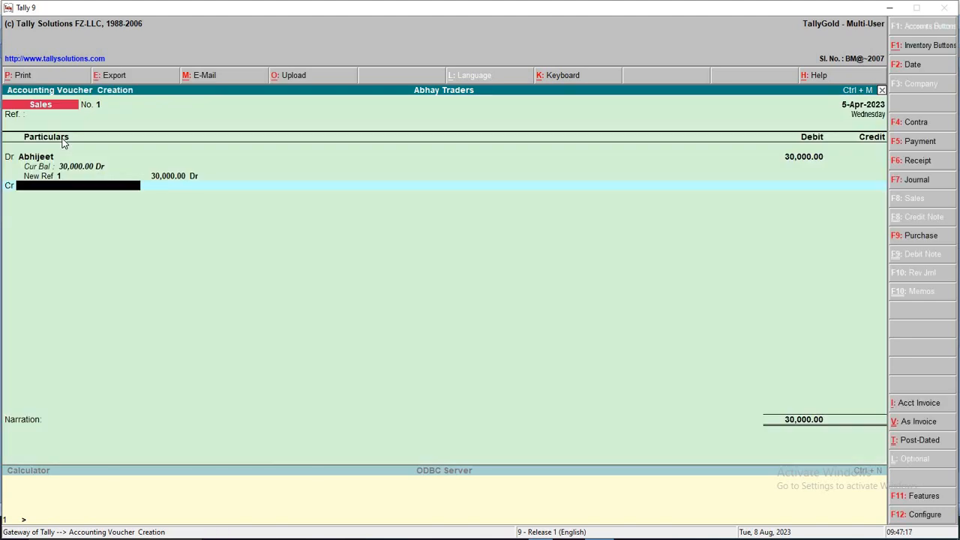
Credit Sales A/c 30,000 and save sales voucher No. 1
text(Sal)
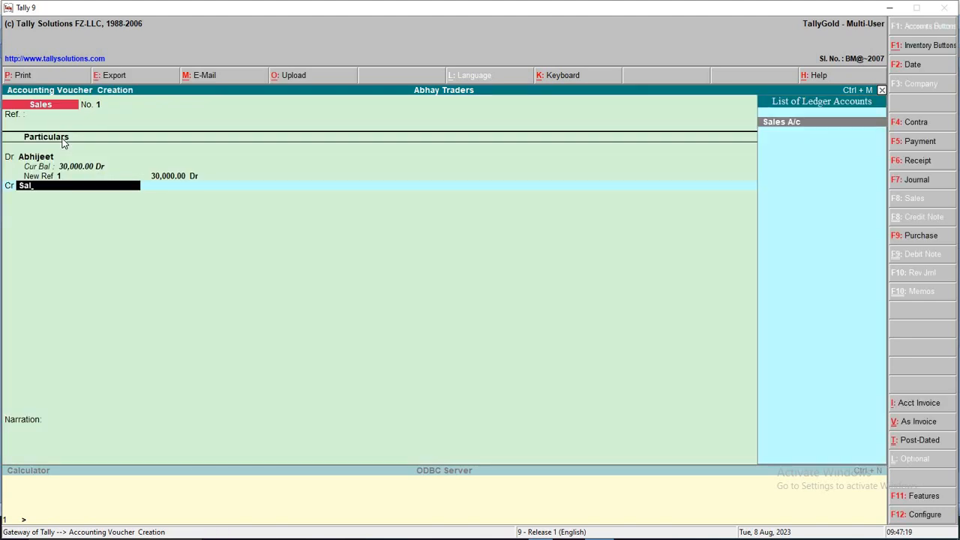
key(Return)
key(Return)
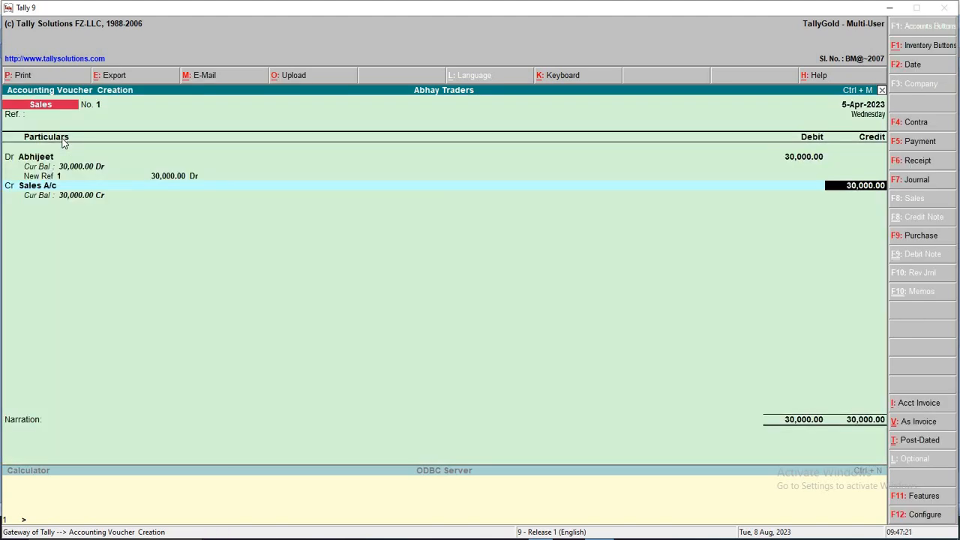
key(Return)
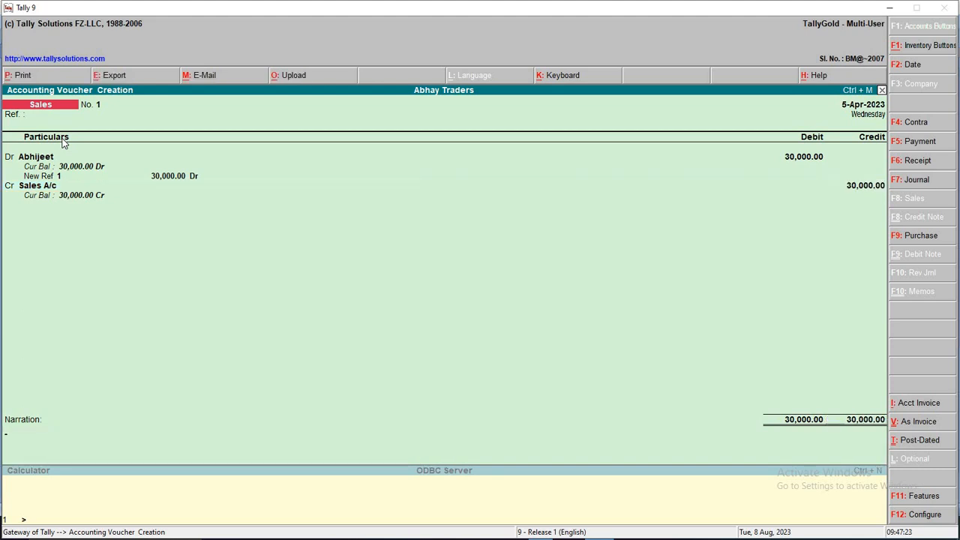
key(ctrl+a)
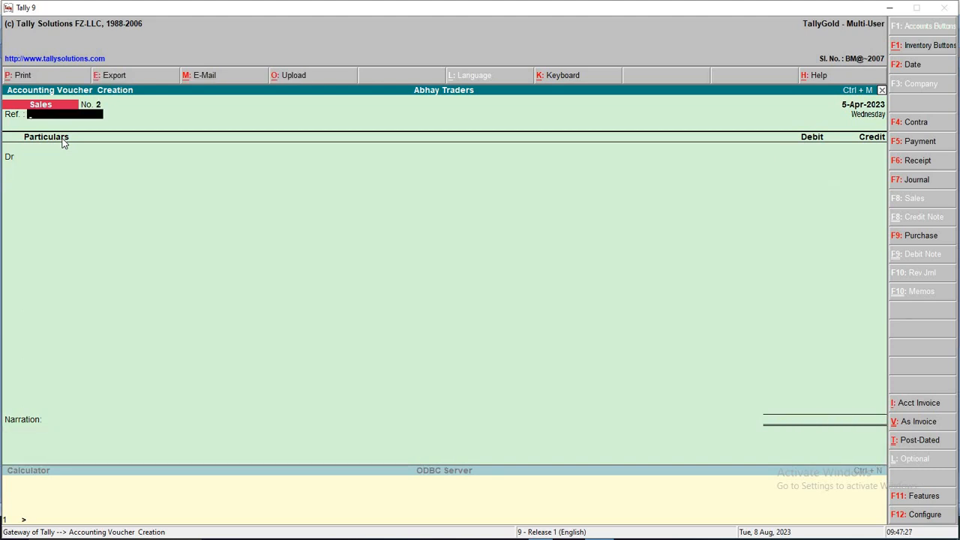
Date the voucher 6-Apr-2023 and select item 6 in Word, the 7000 shop rent
key(F2)
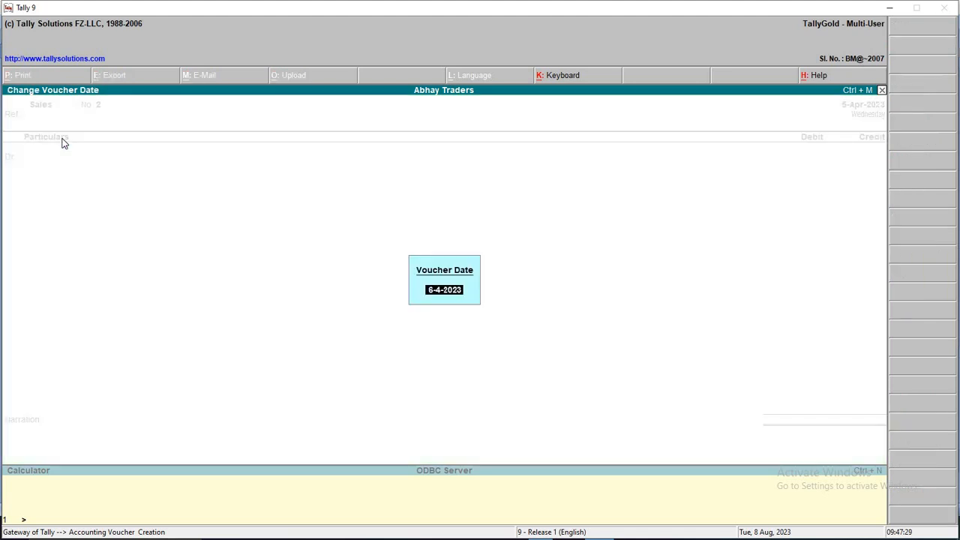
key(Return)
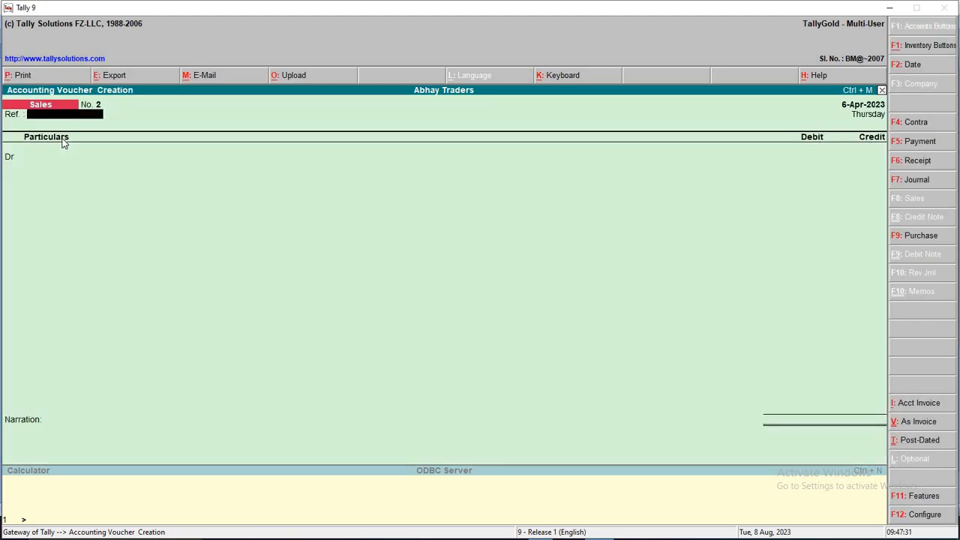
key(alt+Tab)
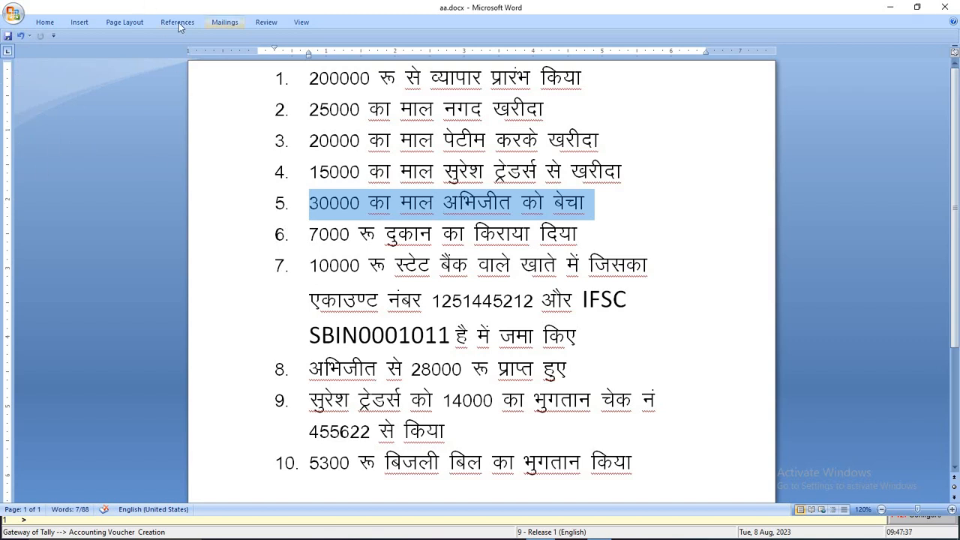
drag(297, 247, 613, 247)
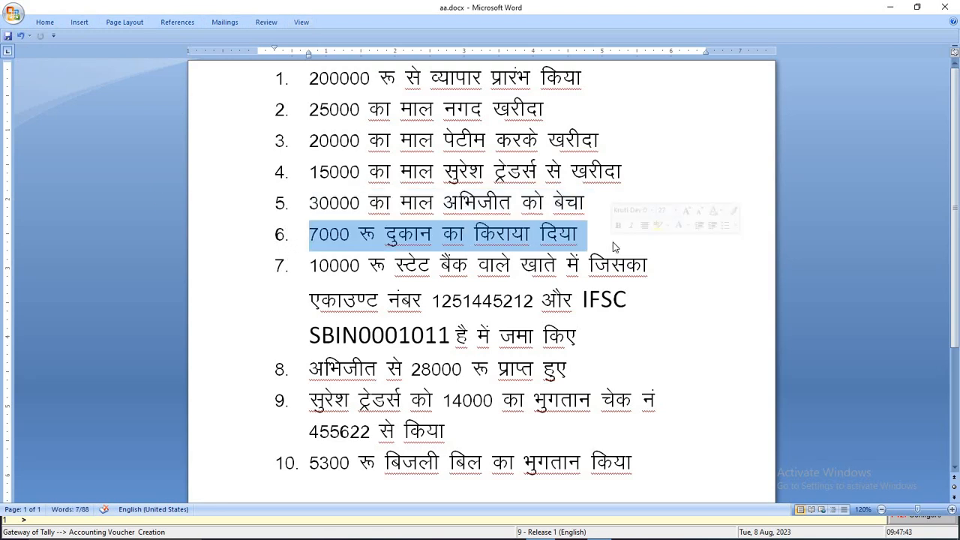
key(alt+Tab)
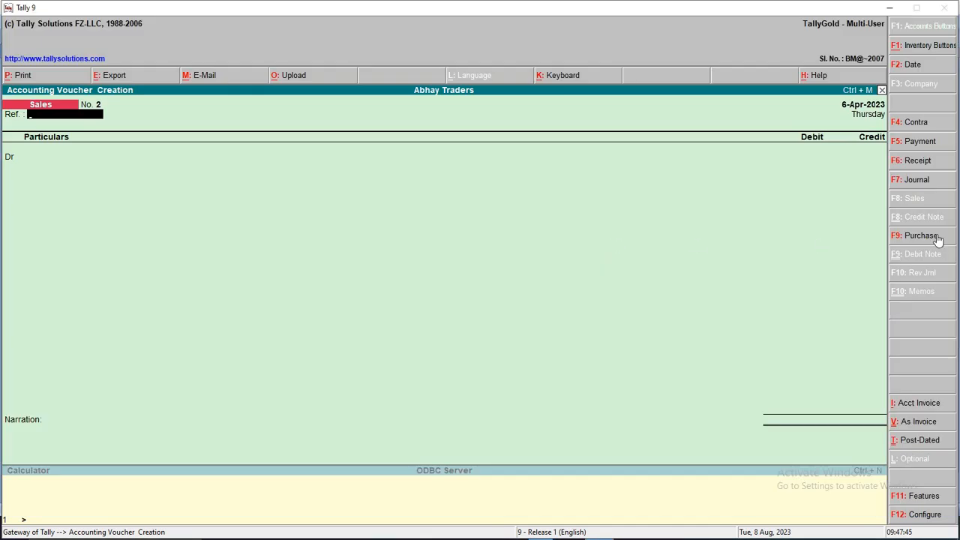
Save a Payment voucher debiting Shop Rent 7000 and crediting Cash 7,000
click(938, 144)
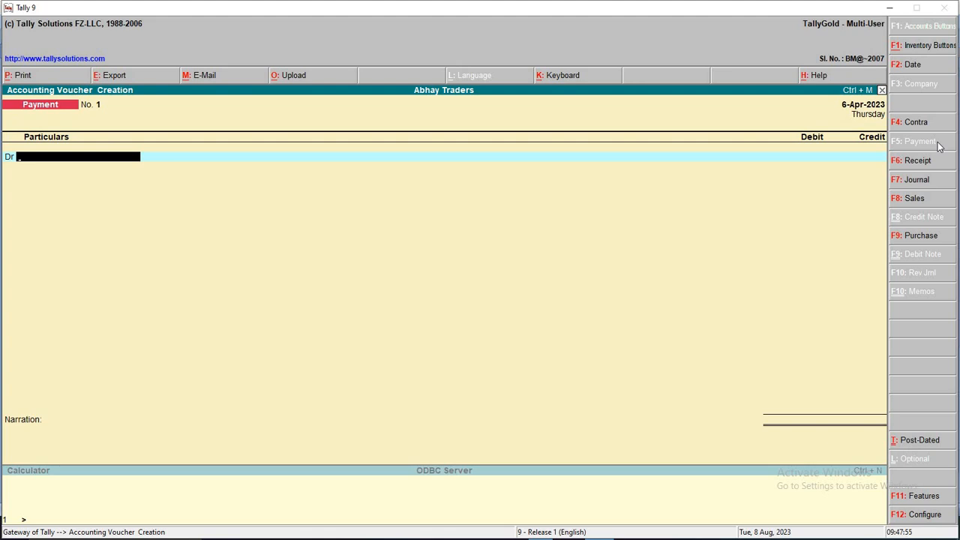
text(sh)
key(Return)
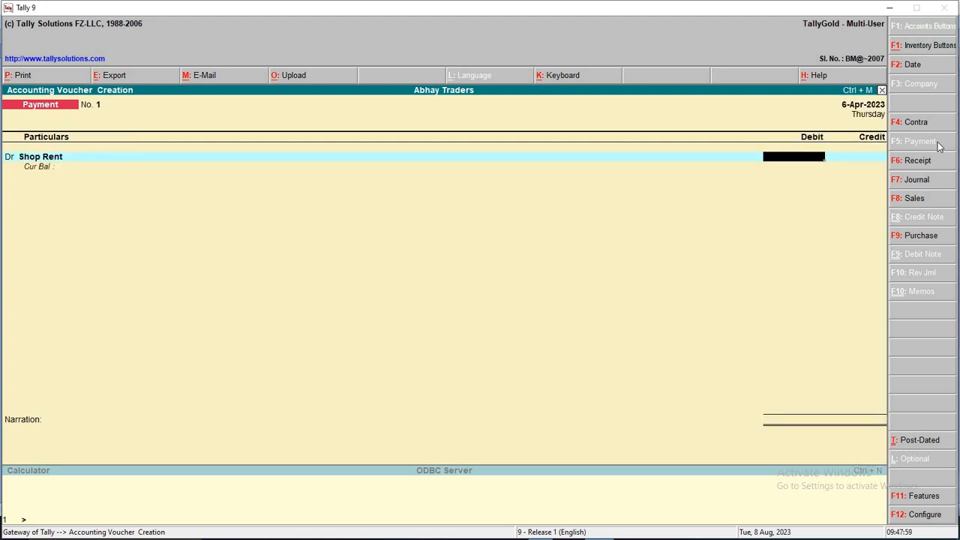
text(7000)
key(Return)
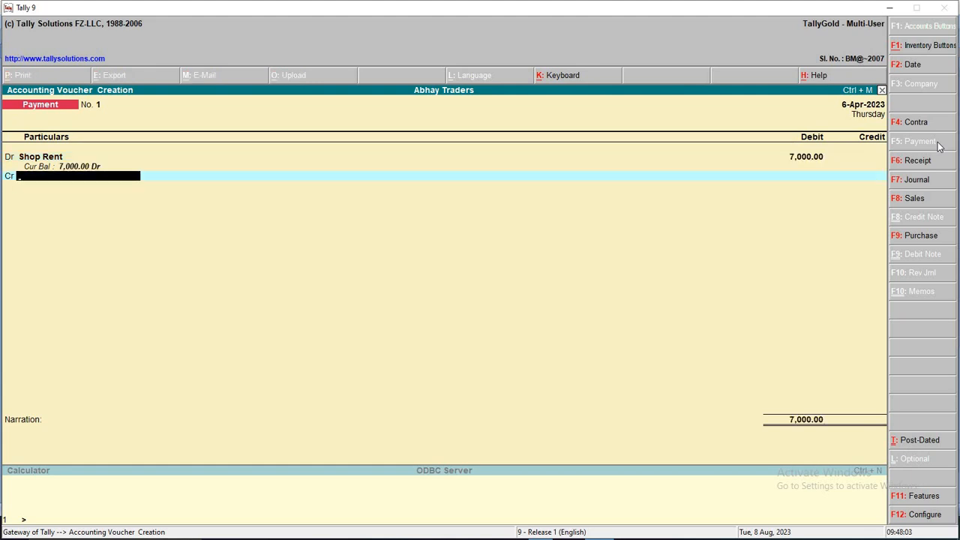
text(Ca)
key(Down)
key(Down)
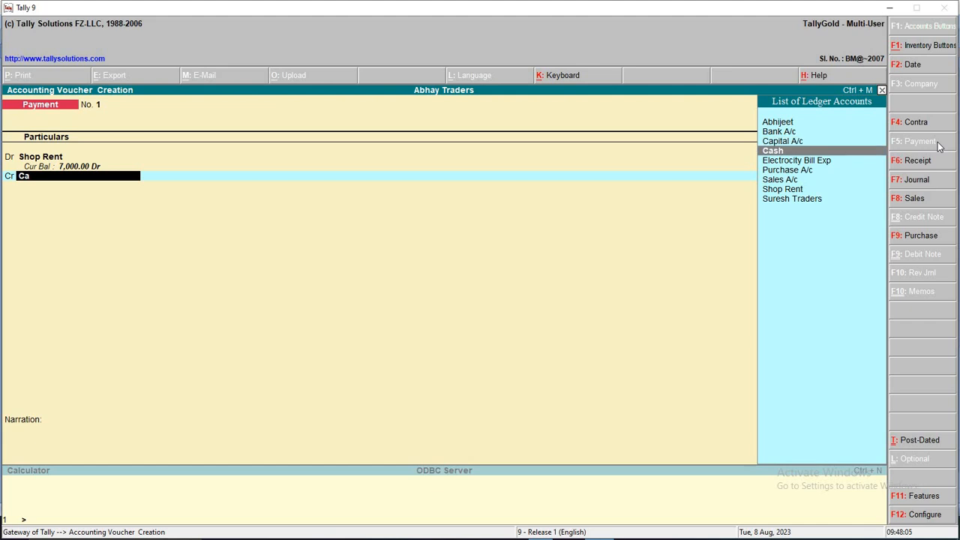
key(Return)
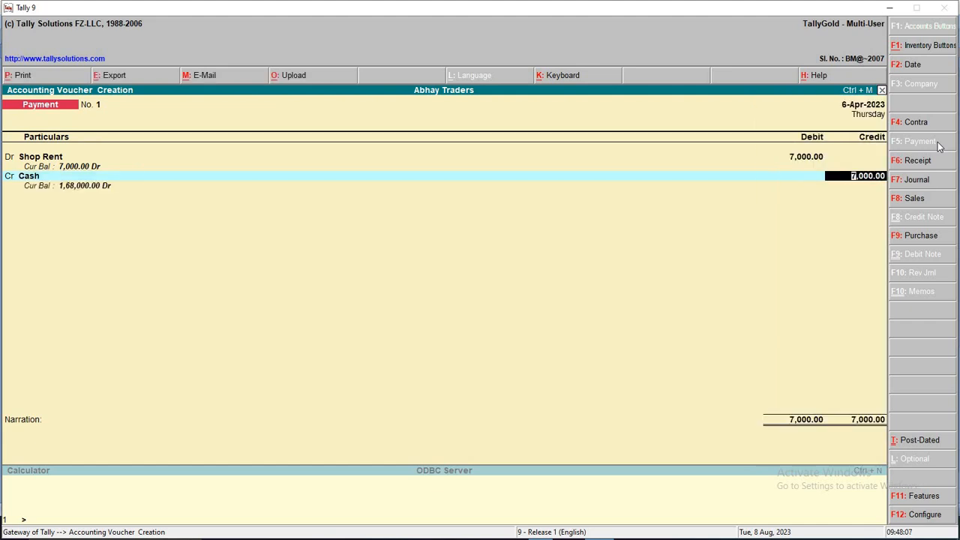
key(Return)
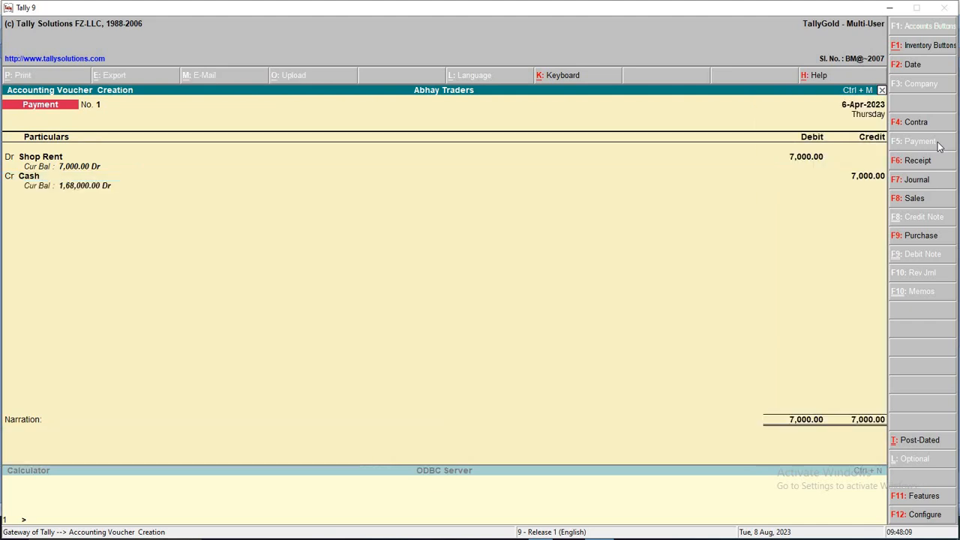
key(Return)
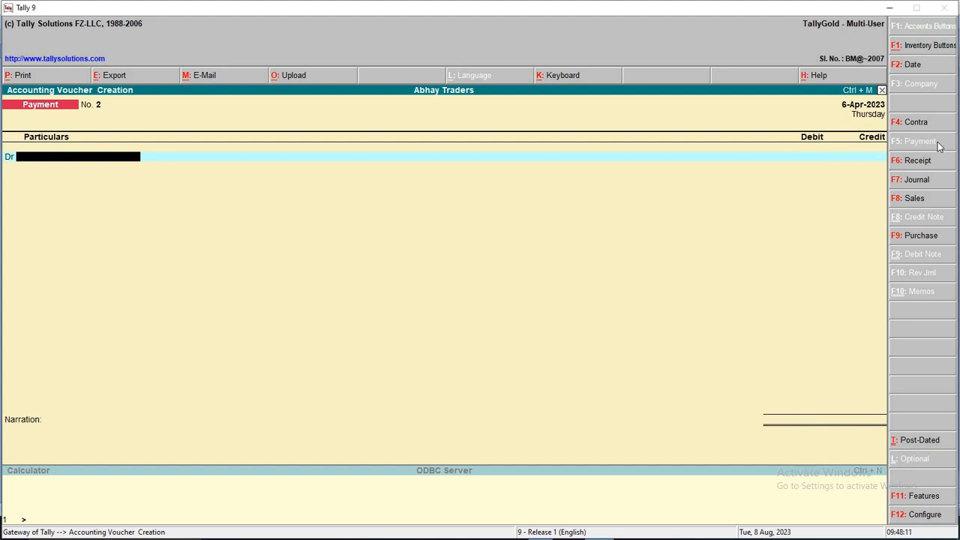
Date the payment voucher 7-Apr-2023 and select item 7 in Word, the 10000 bank deposit
key(F2)
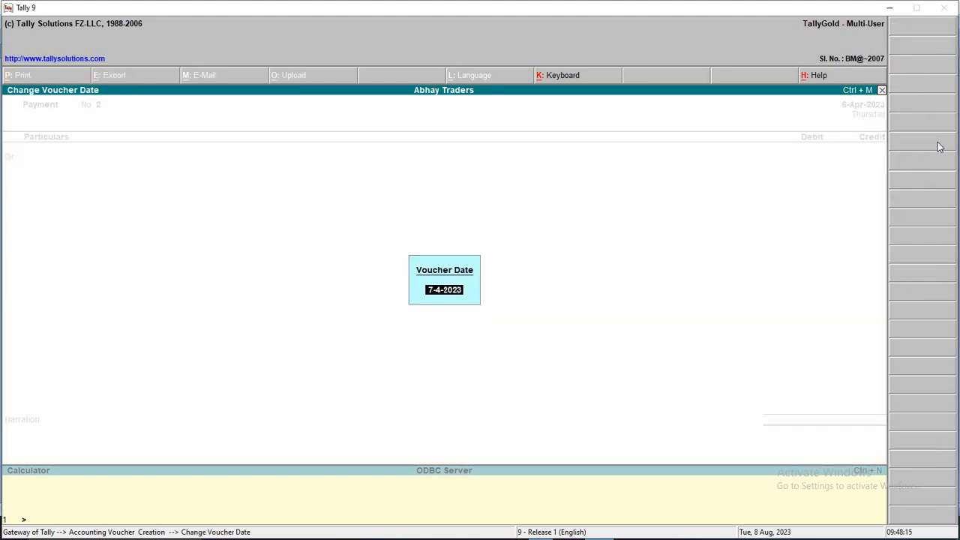
key(Return)
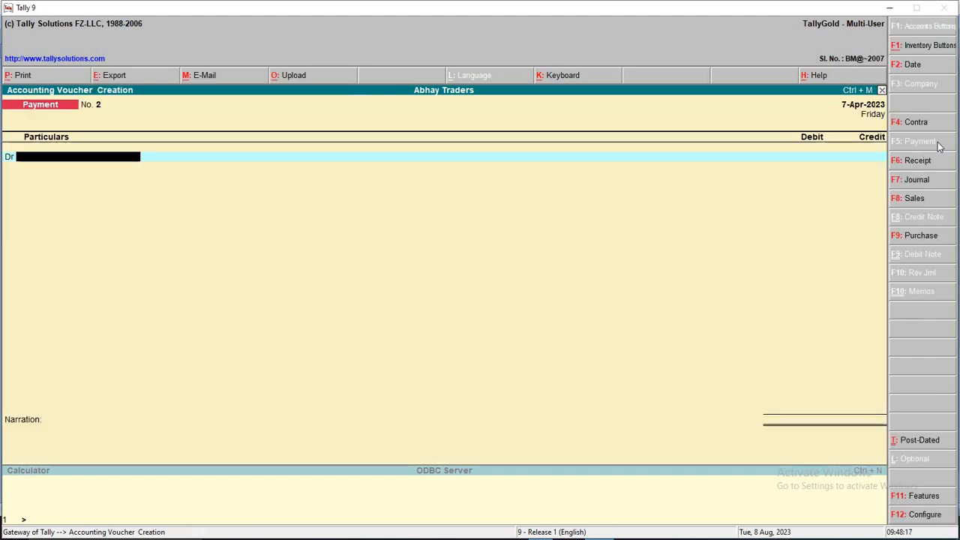
key(alt+Tab)
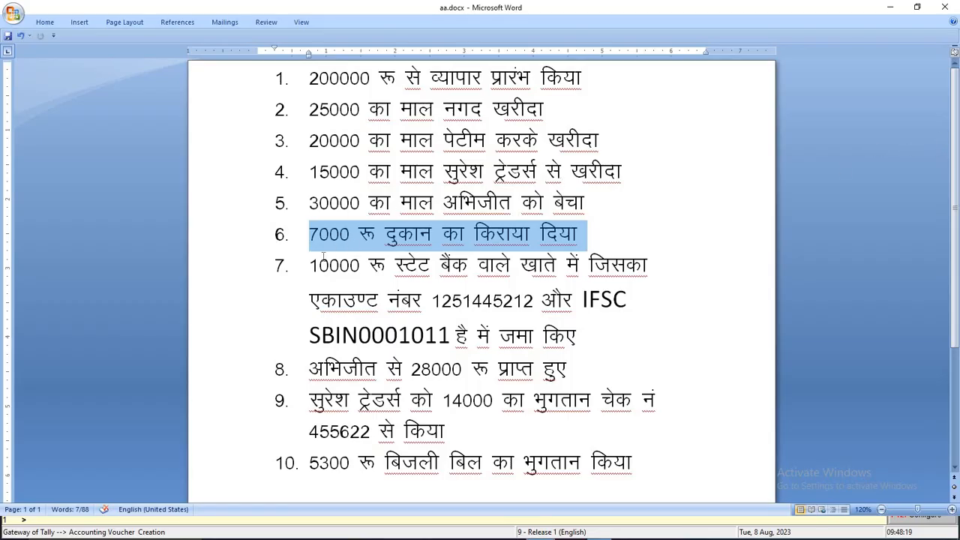
double_click(311, 266)
drag(486, 291, 586, 342)
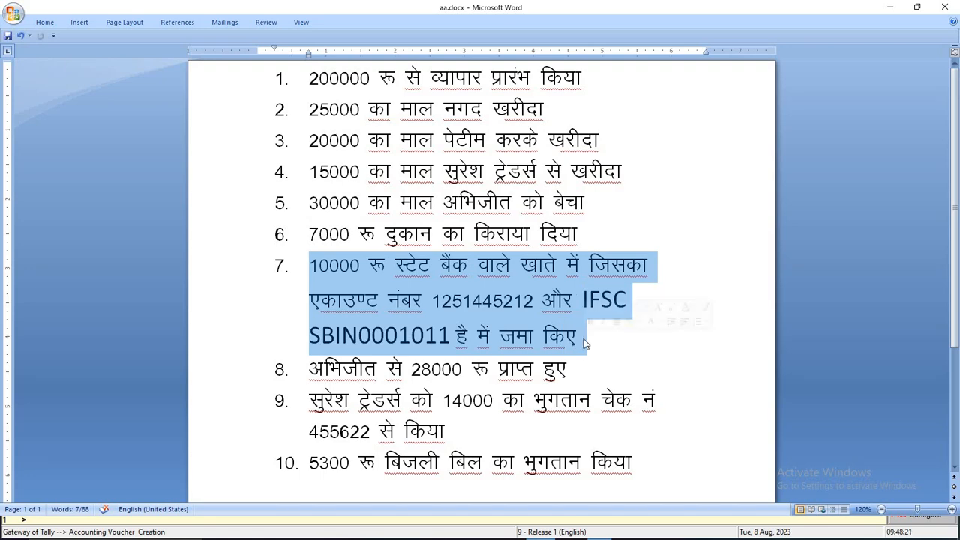
key(alt+Tab)
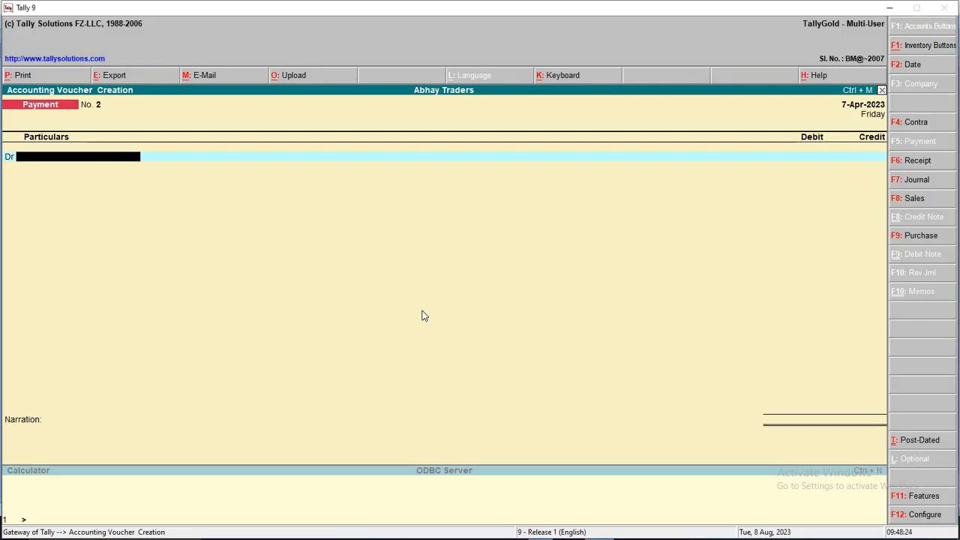
Switch to a Contra voucher and credit Cash with 10,000
click(932, 123)
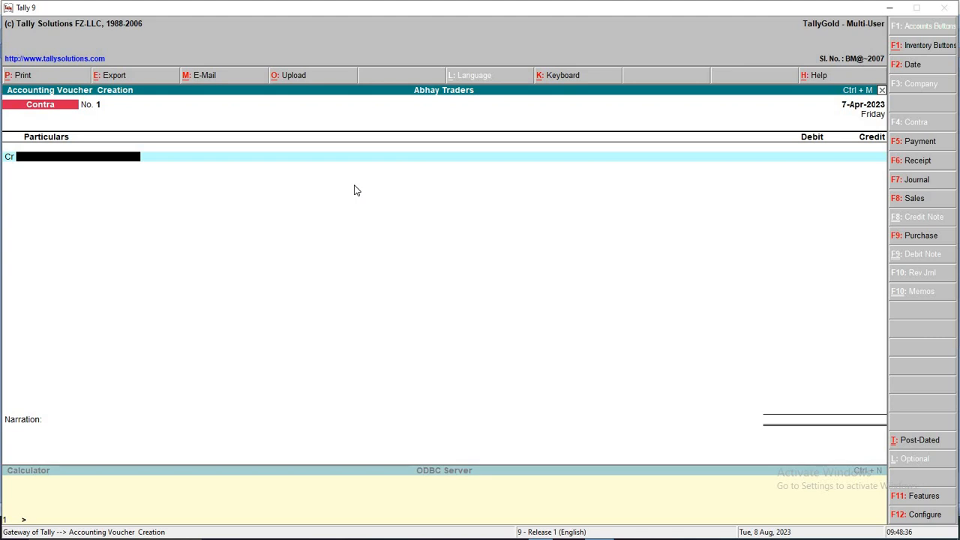
text(C)
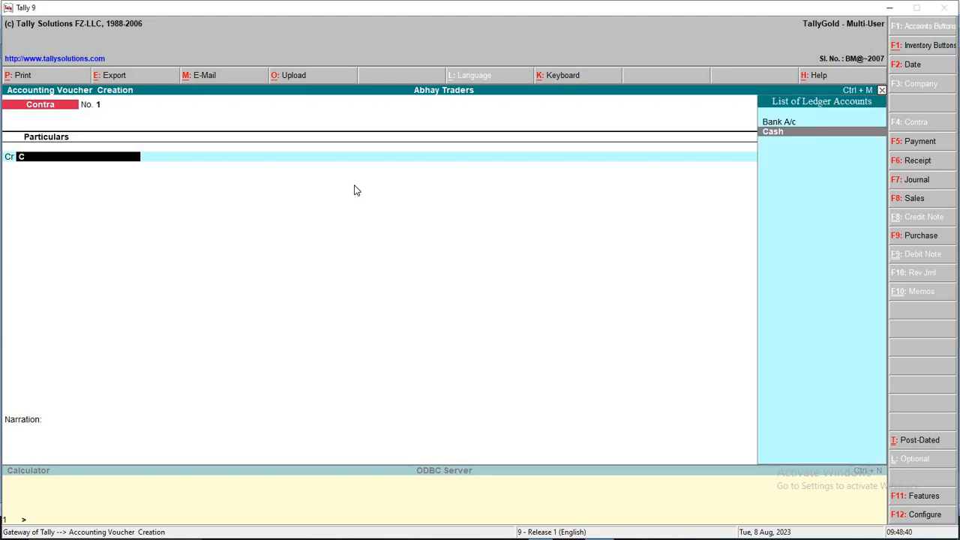
key(Return)
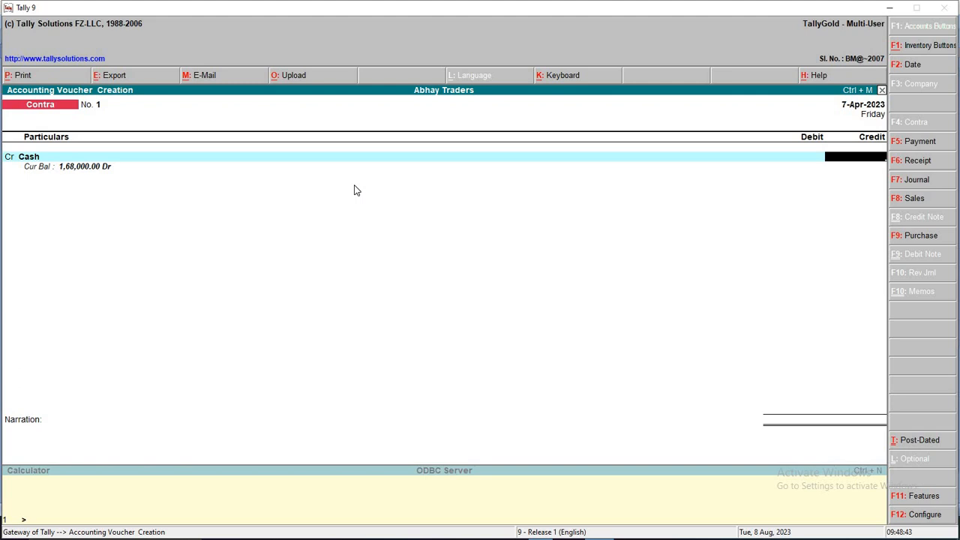
text(10000)
key(Return)
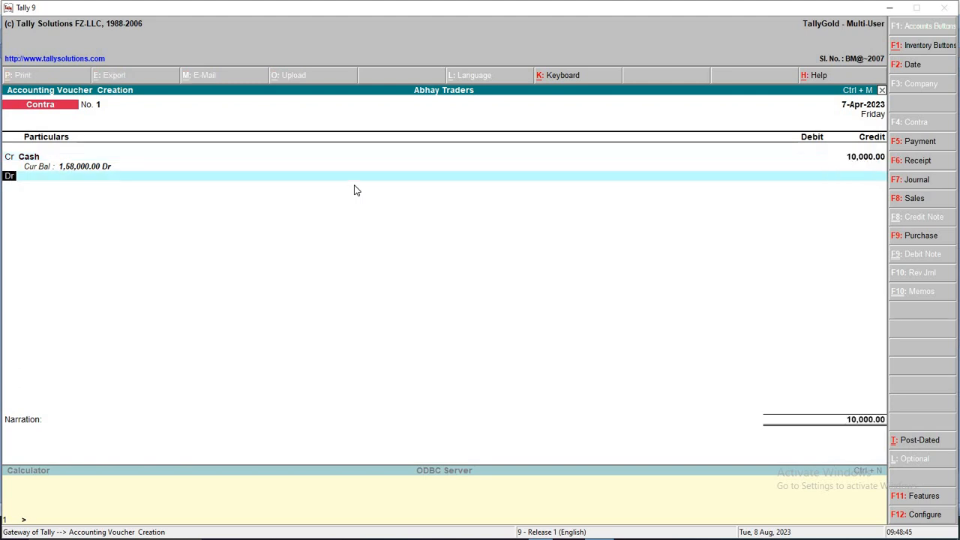
Debit Bank A/c 10,000.00, save the contra, and date the next voucher 8-Apr-2023
key(Return)
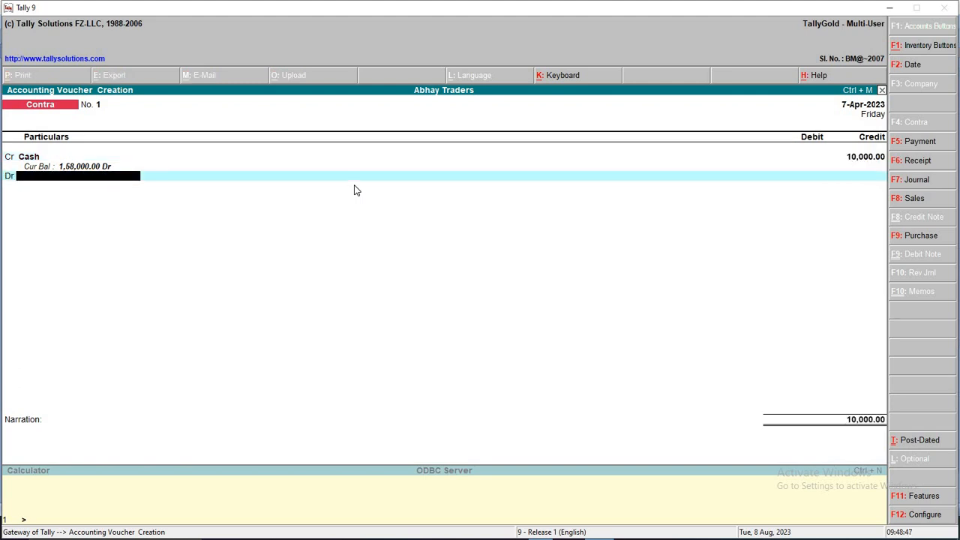
text(Ba)
key(Return)
key(Return)
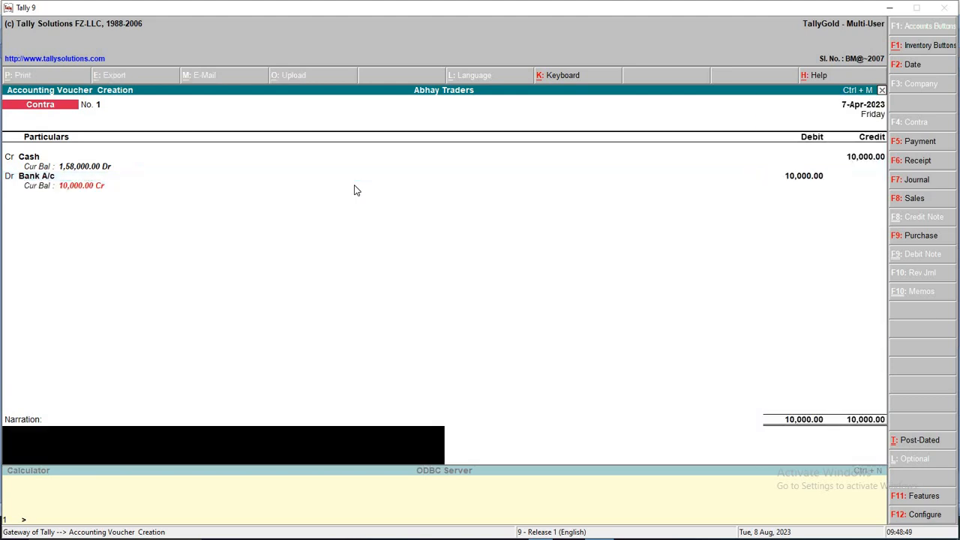
key(Return)
key(Return)
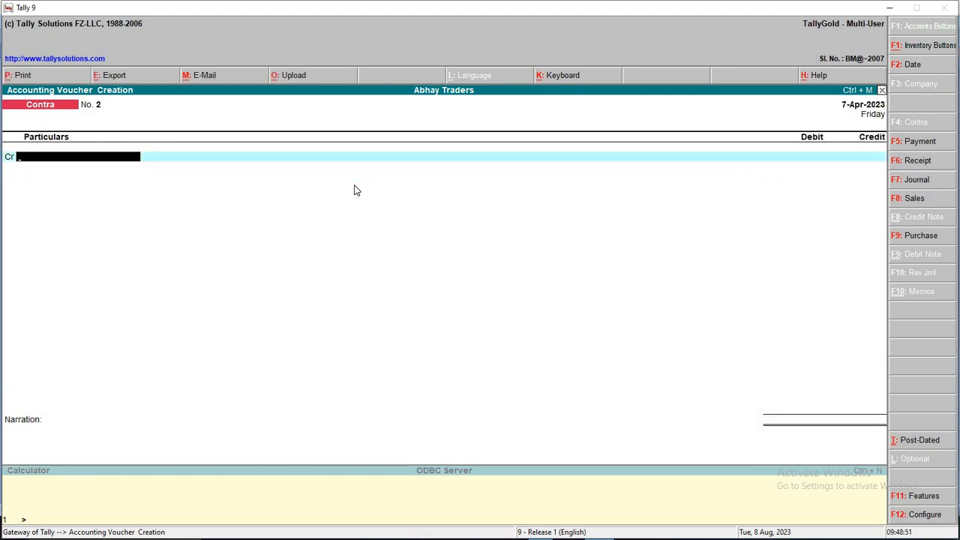
key(F2)
key(Return)
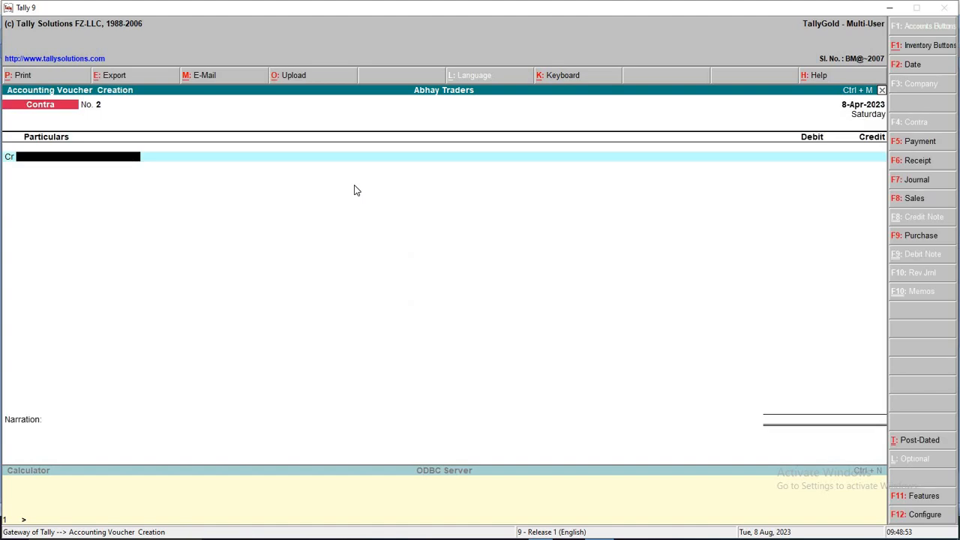
key(alt+Tab)
Mark transaction 8, the 28000 receipt, in Word and switch Tally to a Receipt voucher
scroll(435, 375, down, 1)
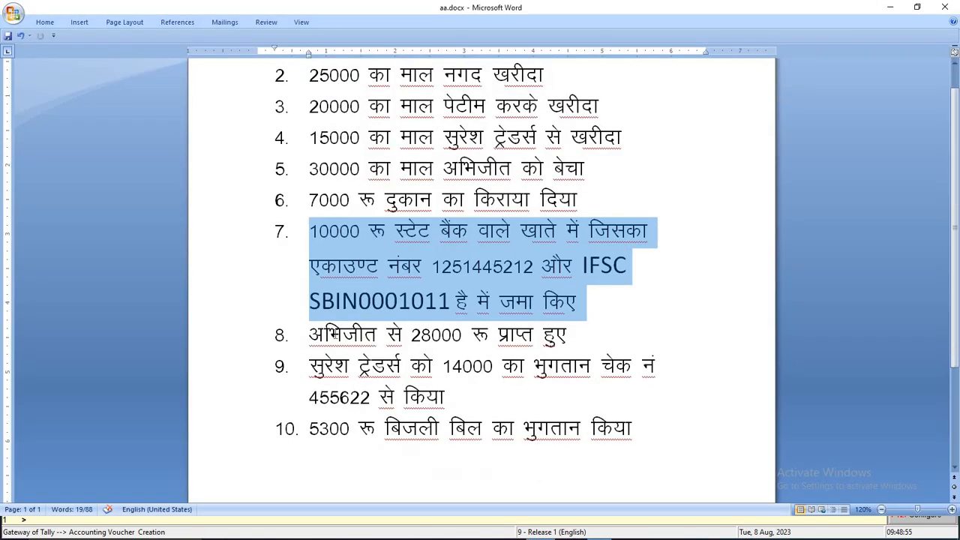
drag(305, 336, 607, 343)
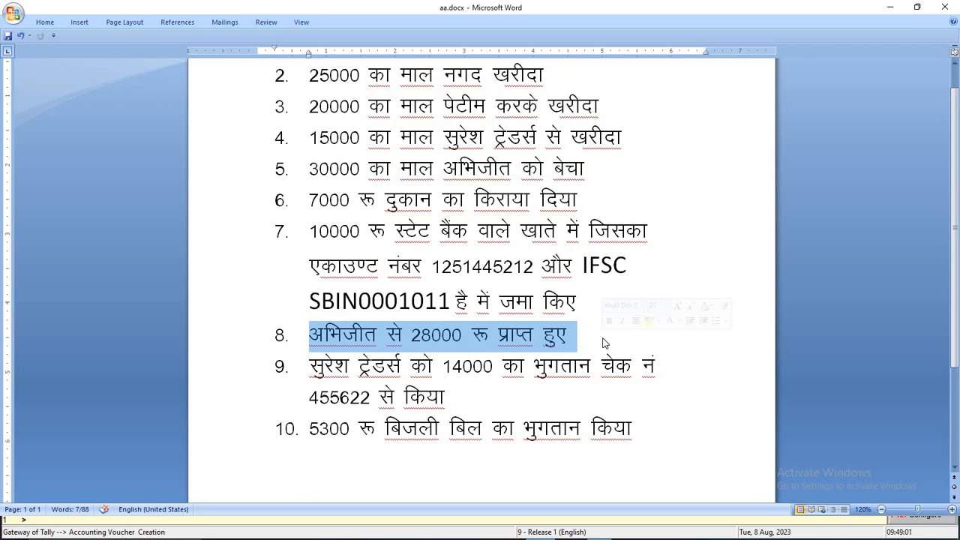
key(alt+Tab)
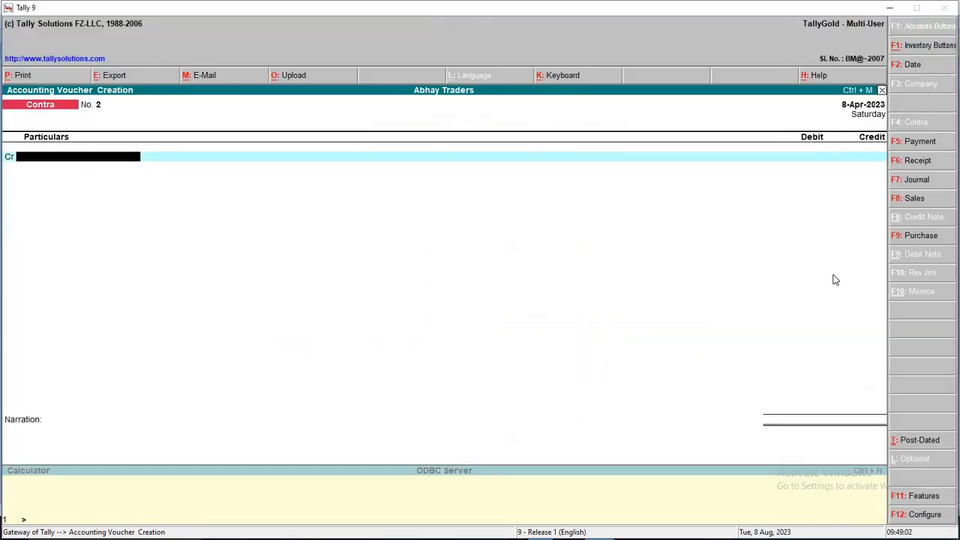
click(929, 162)
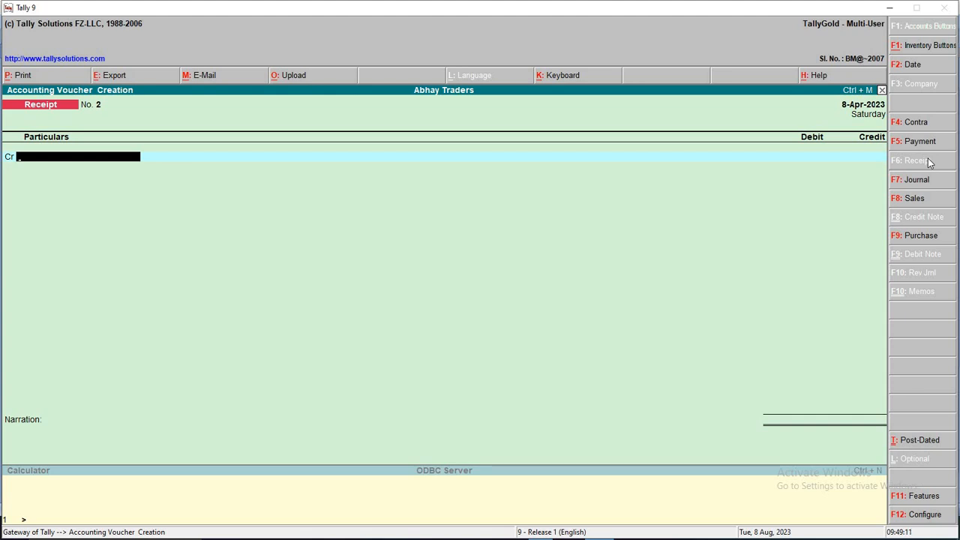
Enter Cash with 28000 on the receipt's first line
key(alt+Tab)
key(alt+Tab)
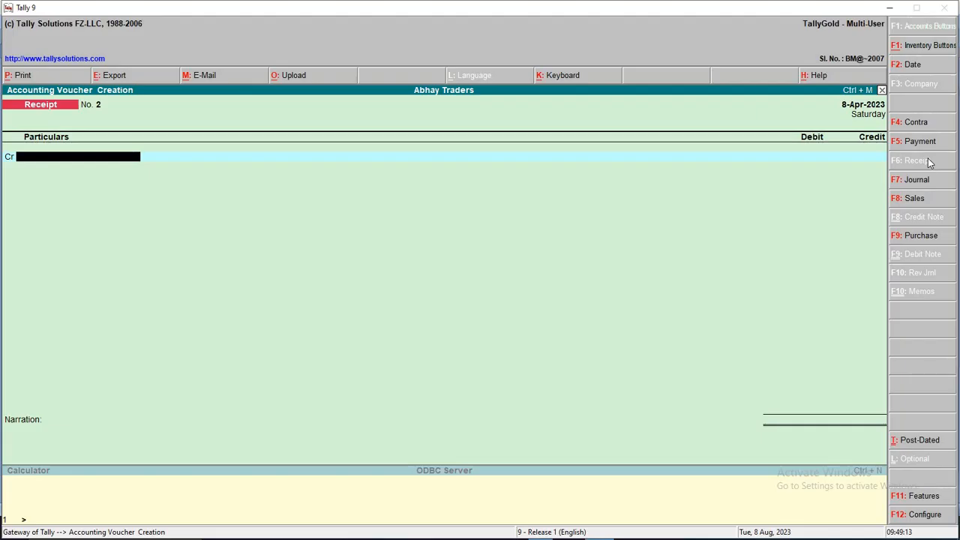
text(Cas)
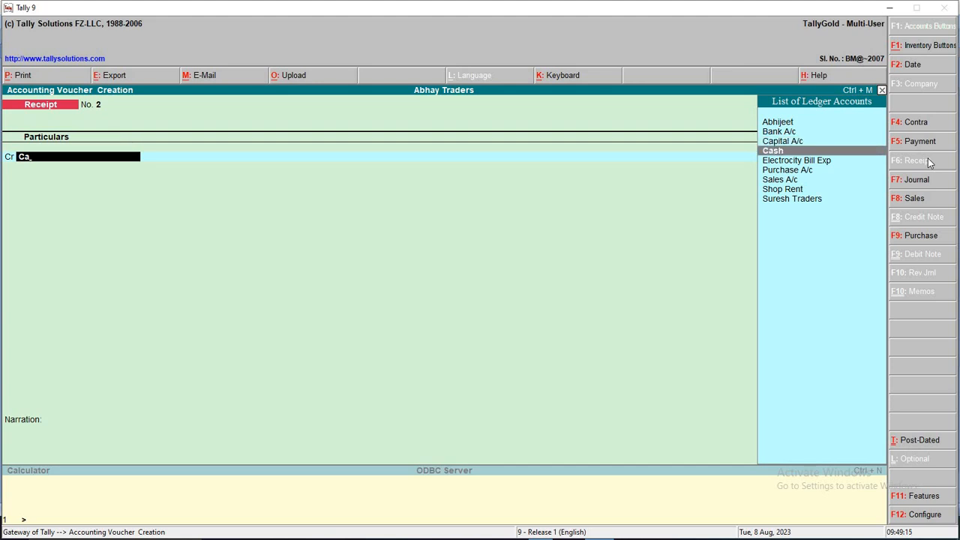
key(Return)
text(28000)
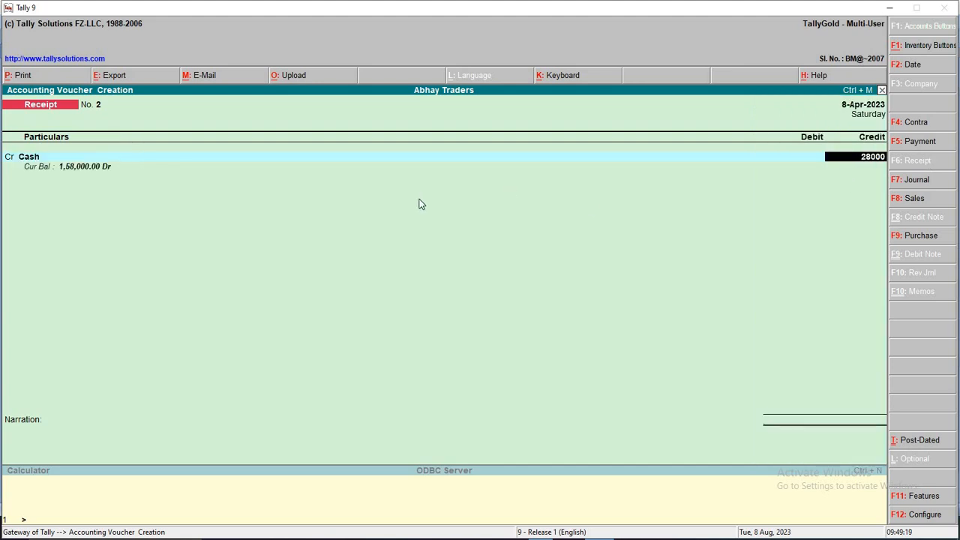
key(Return)
key(Return)
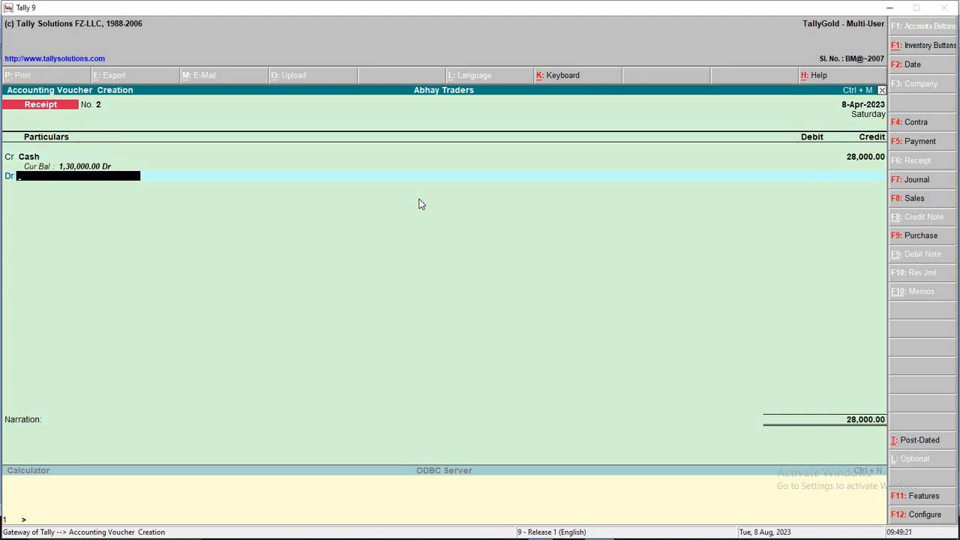
Make the customer's ledger the credited account, accepting the 30,000.00 bill-wise reference
text(Abh)
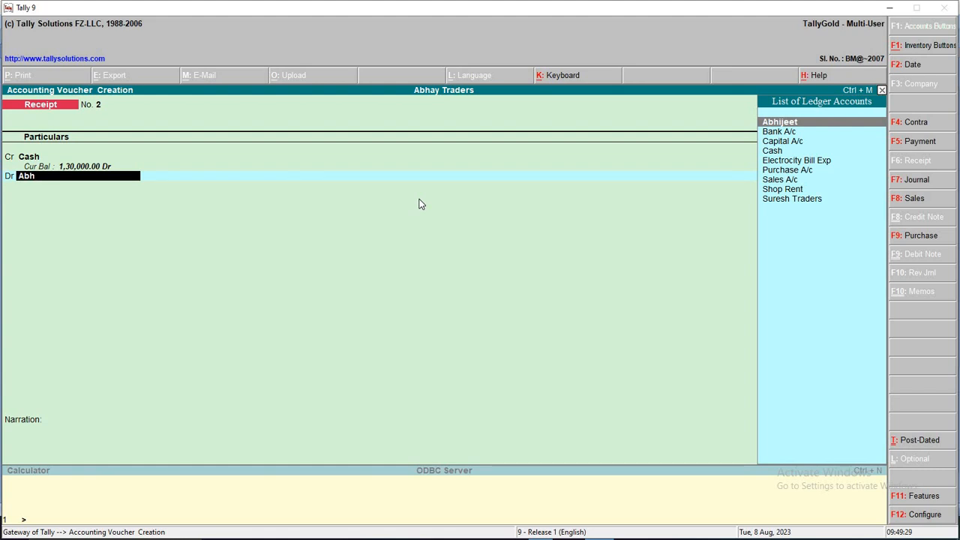
key(Up)
key(Up)
key(Up)
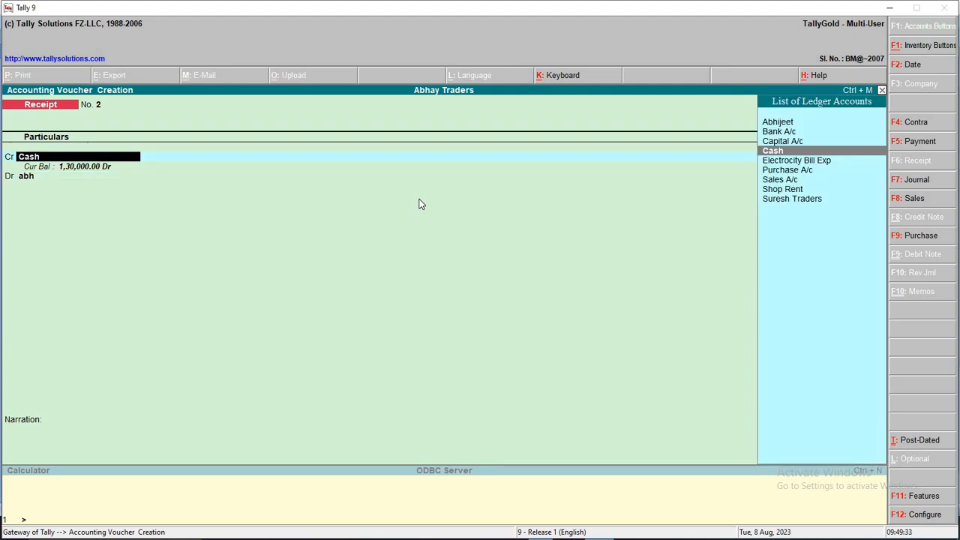
key(Up)
key(Up)
key(Up)
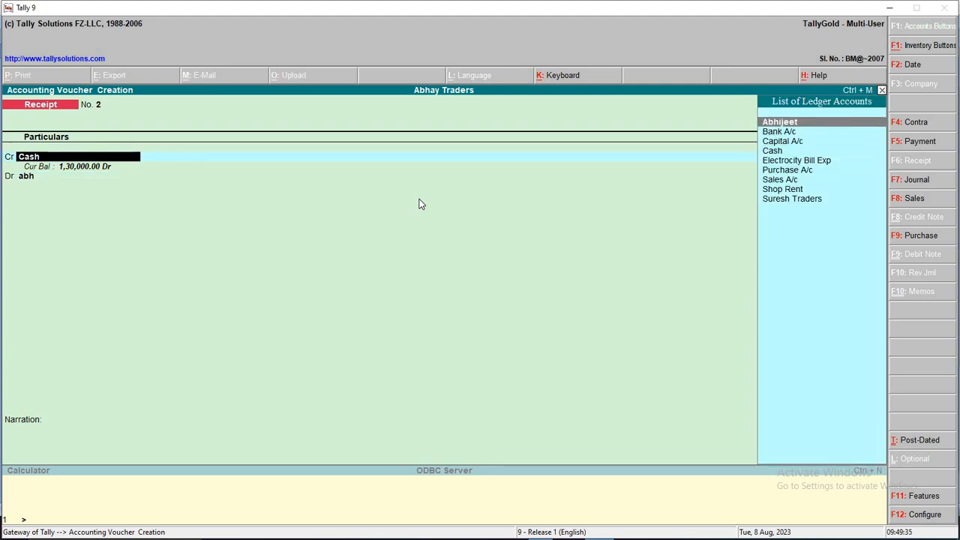
key(Return)
key(Return)
key(Return)
key(Return)
key(Return)
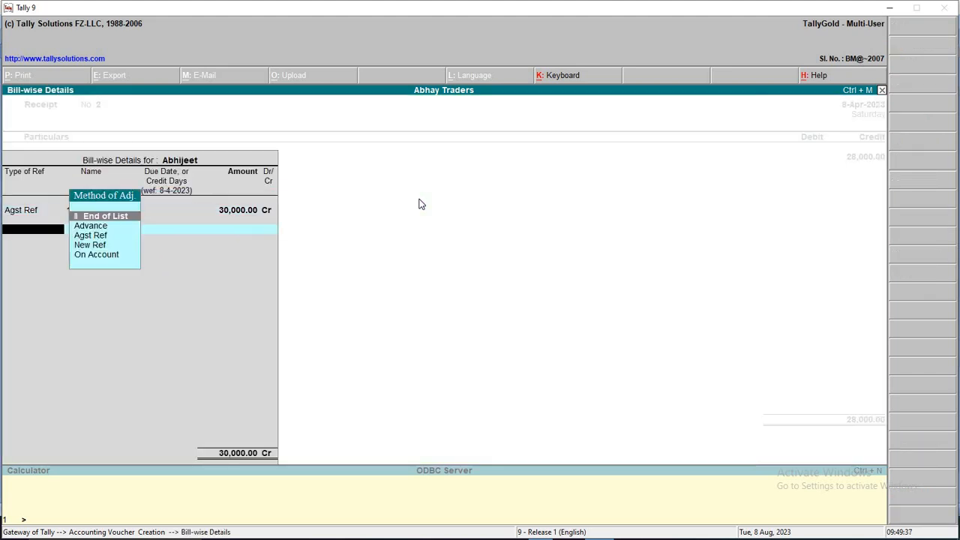
key(Return)
key(Return)
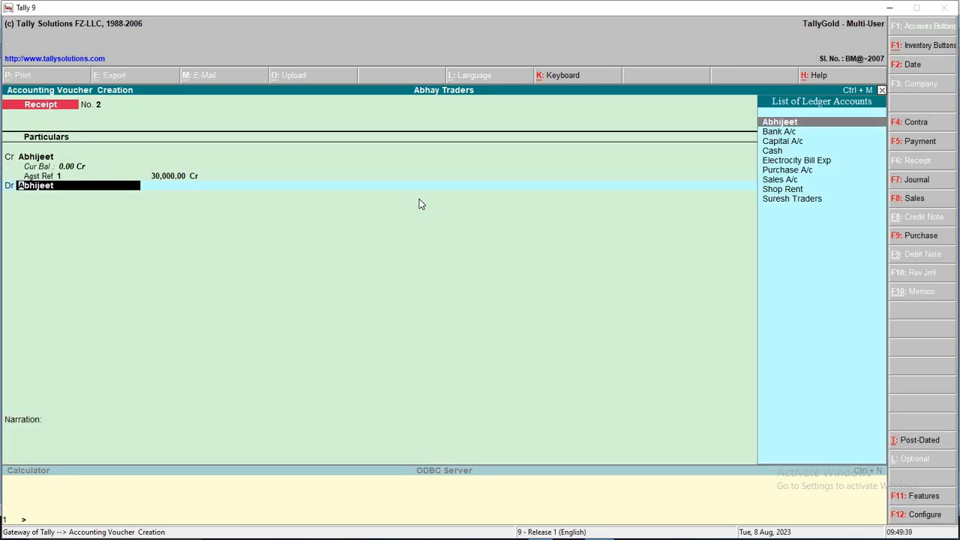
Debit Cash 30,000, save Receipt No. 2, and open the next voucher's date
key(c)
key(Down)
key(Down)
key(Down)
key(Return)
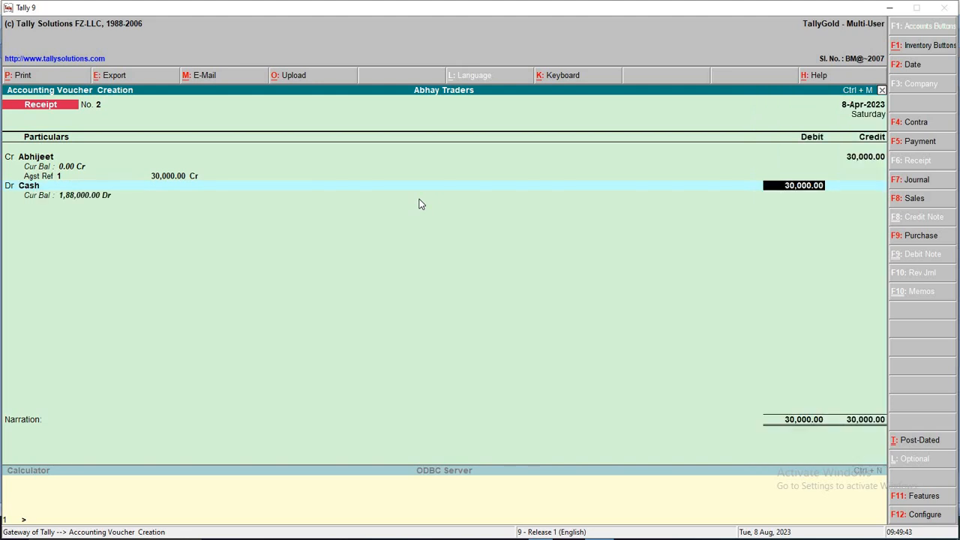
key(Return)
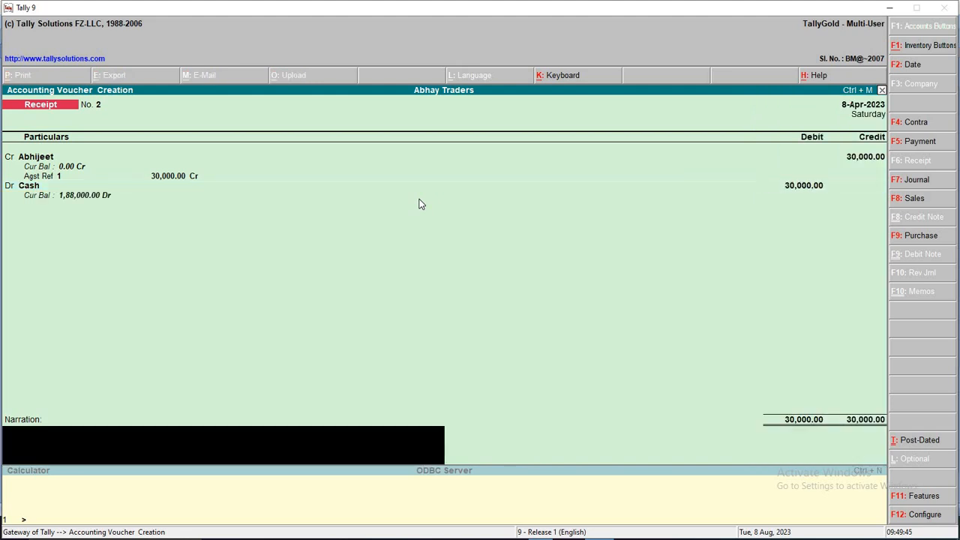
key(BackSpace)
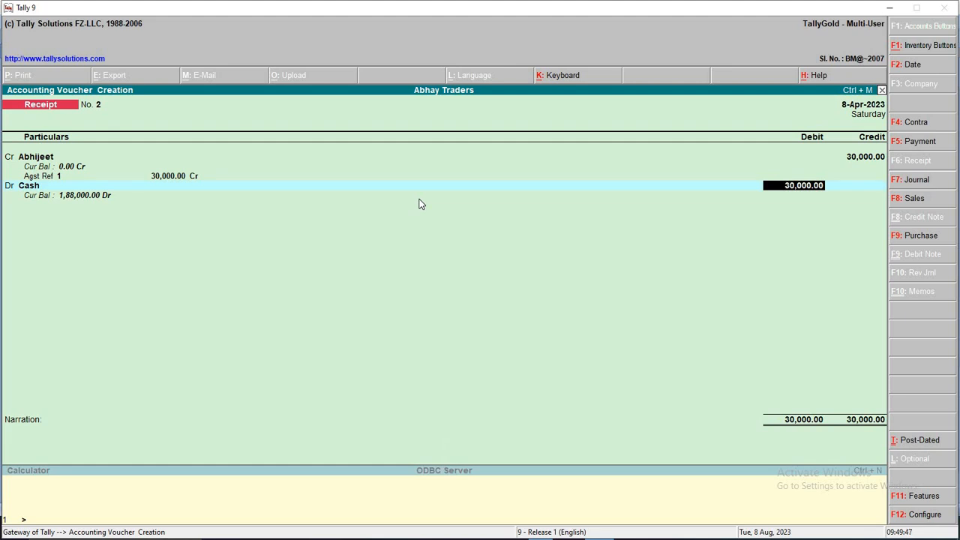
key(BackSpace)
key(Return)
key(Return)
key(Return)
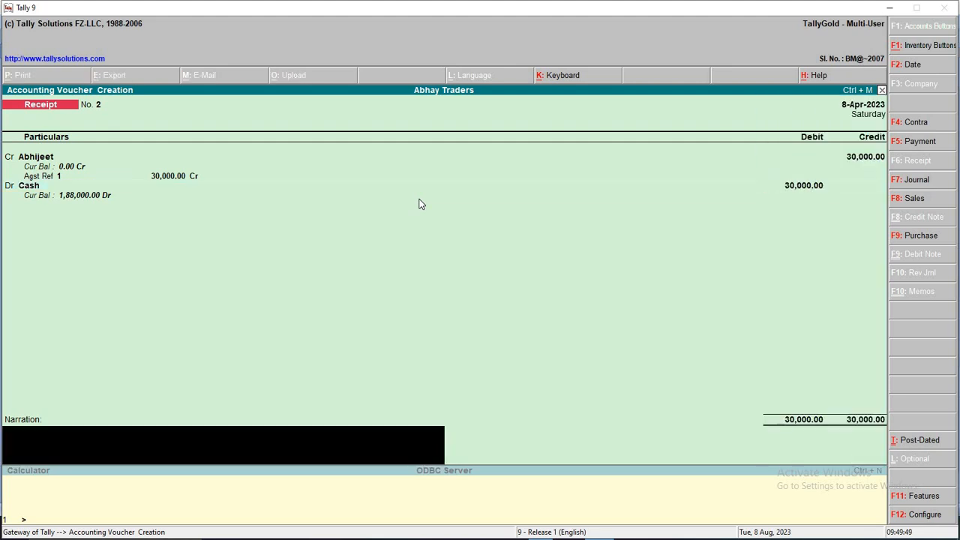
key(Return)
key(F2)
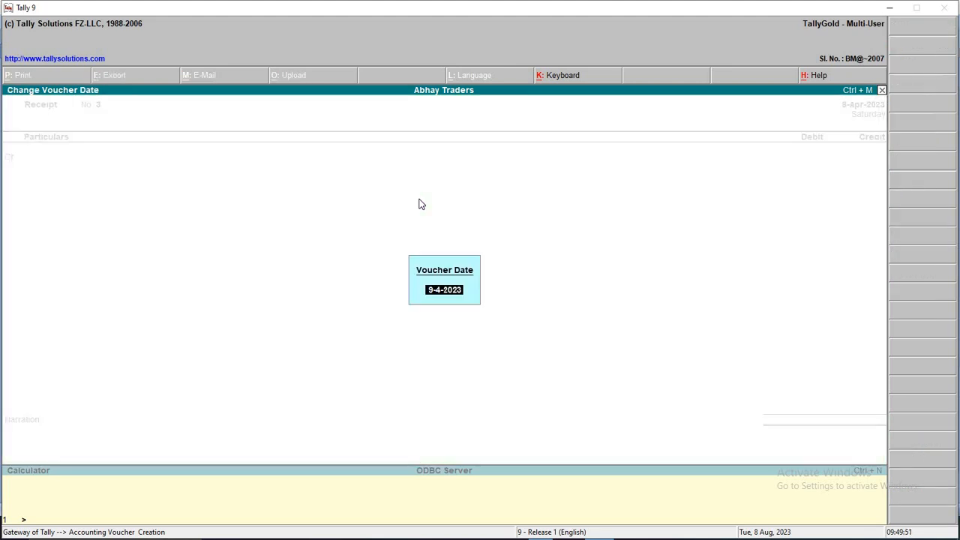
Select transaction 9's cheque number in the Word notes
key(alt+Tab)
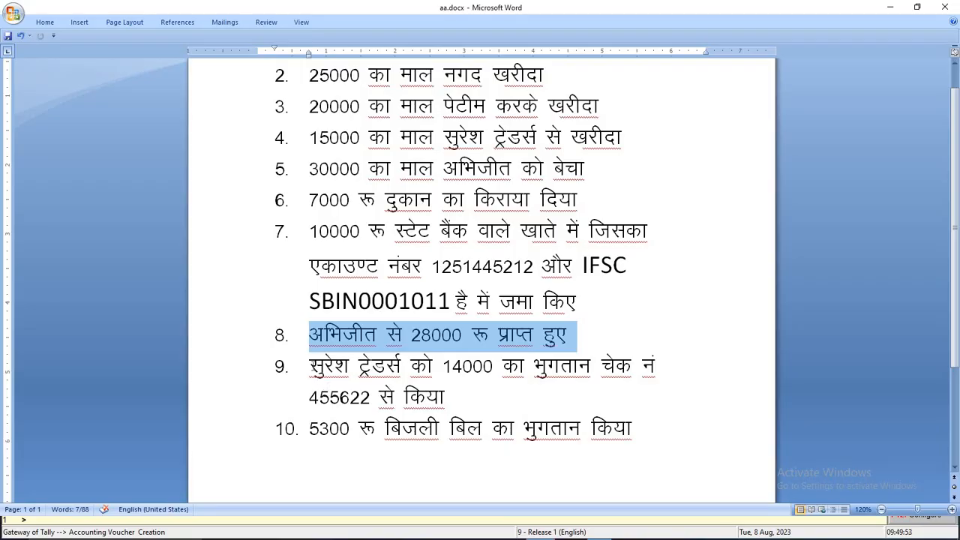
drag(310, 366, 455, 400)
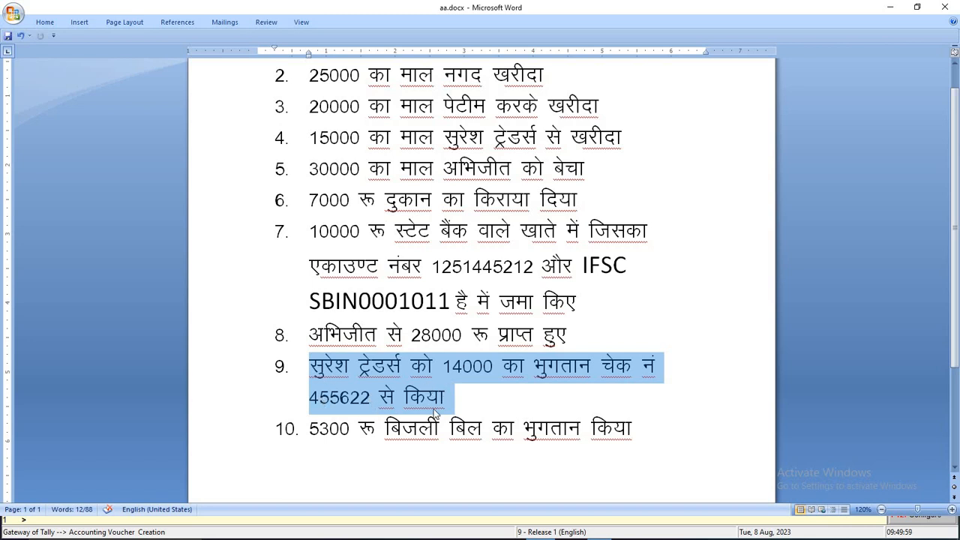
double_click(350, 395)
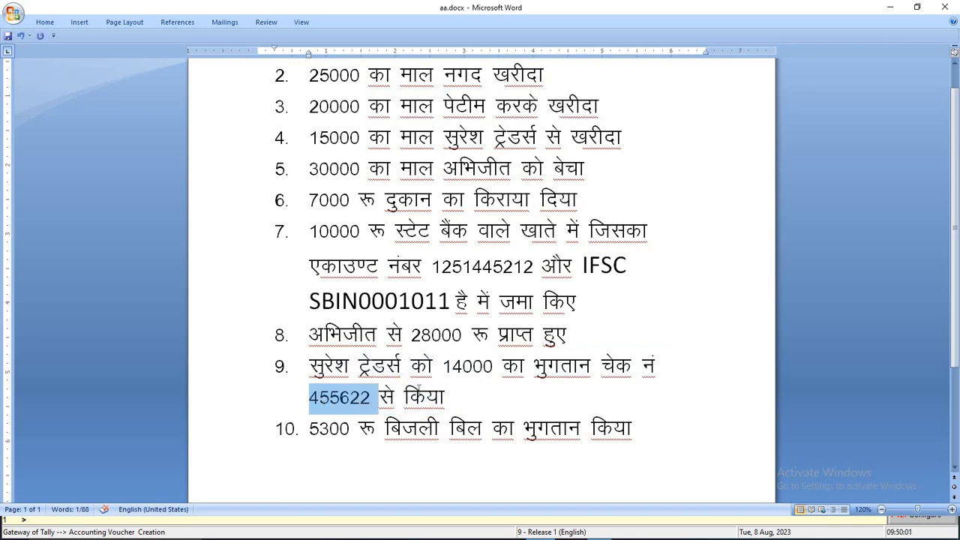
key(alt+Tab)
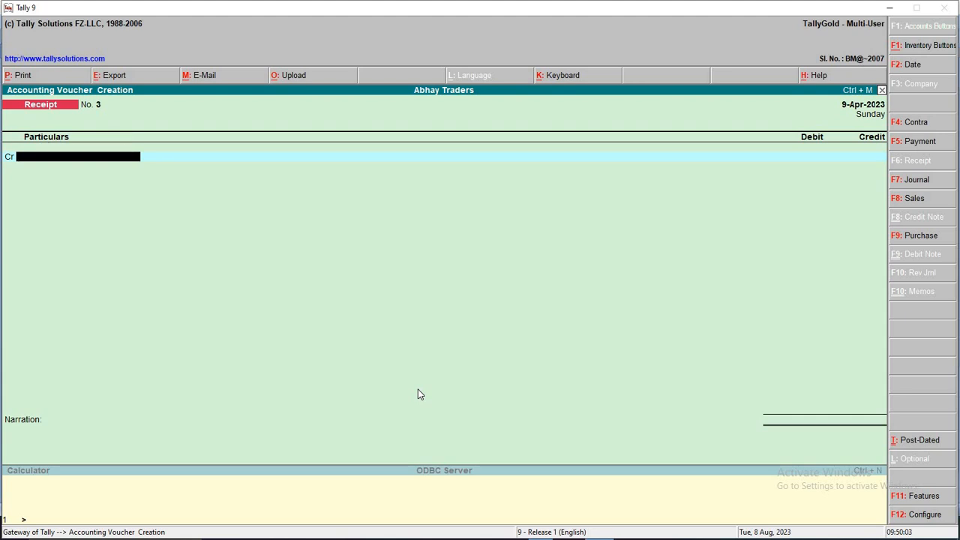
key(alt+Tab)
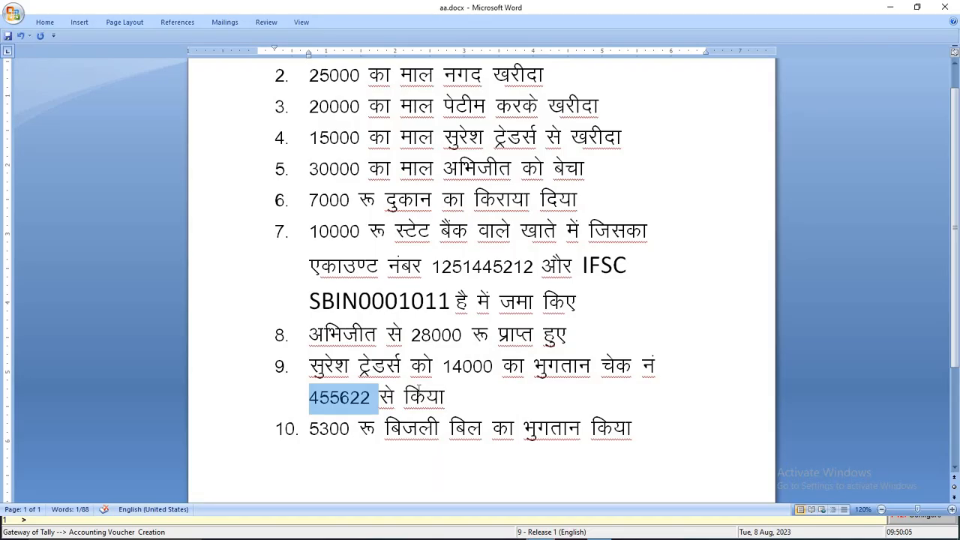
key(alt+Tab)
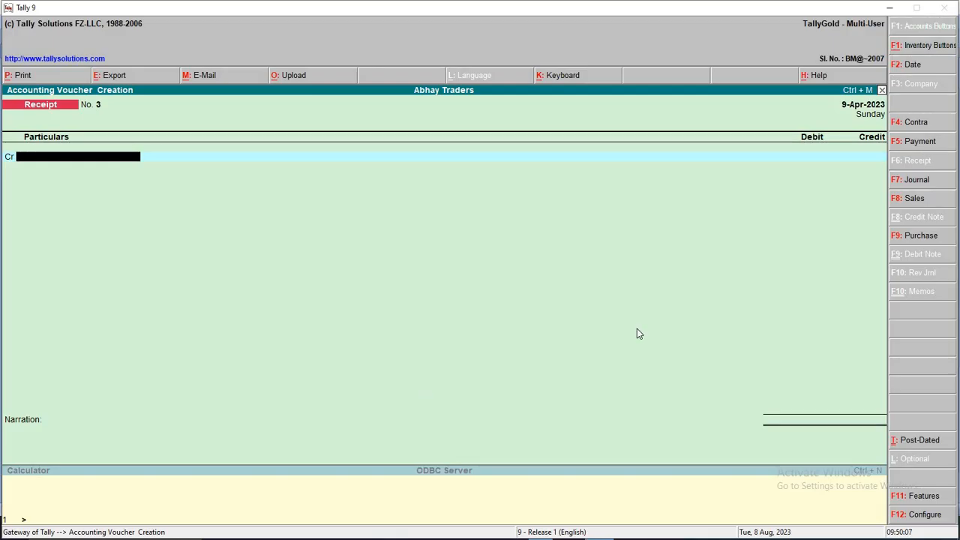
Start a Payment debiting Suresh Traders 14,000 against pending bill 3
click(936, 147)
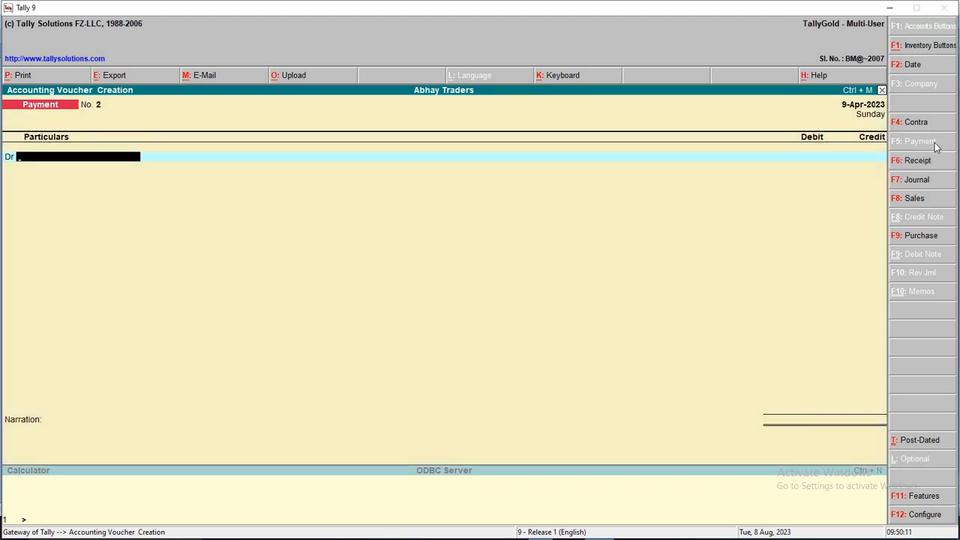
text(Su)
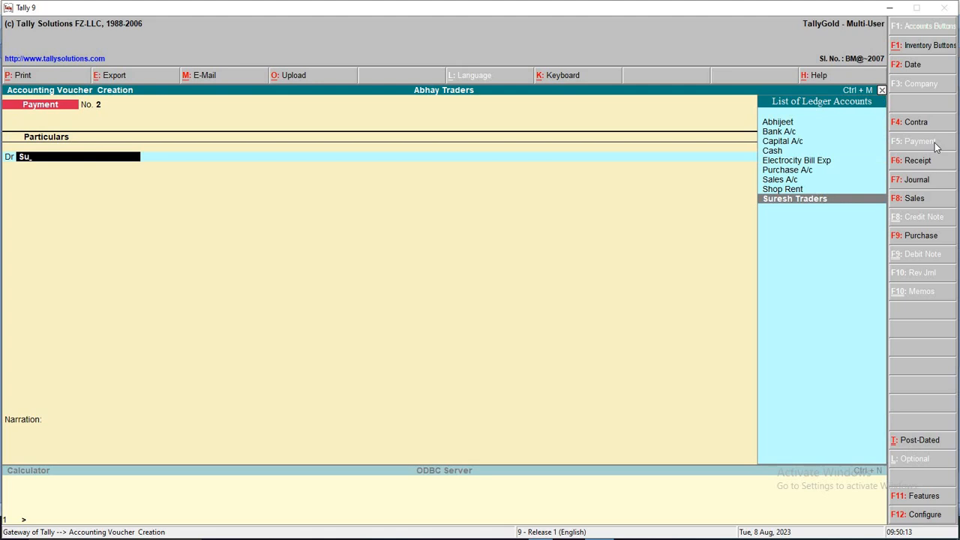
key(Return)
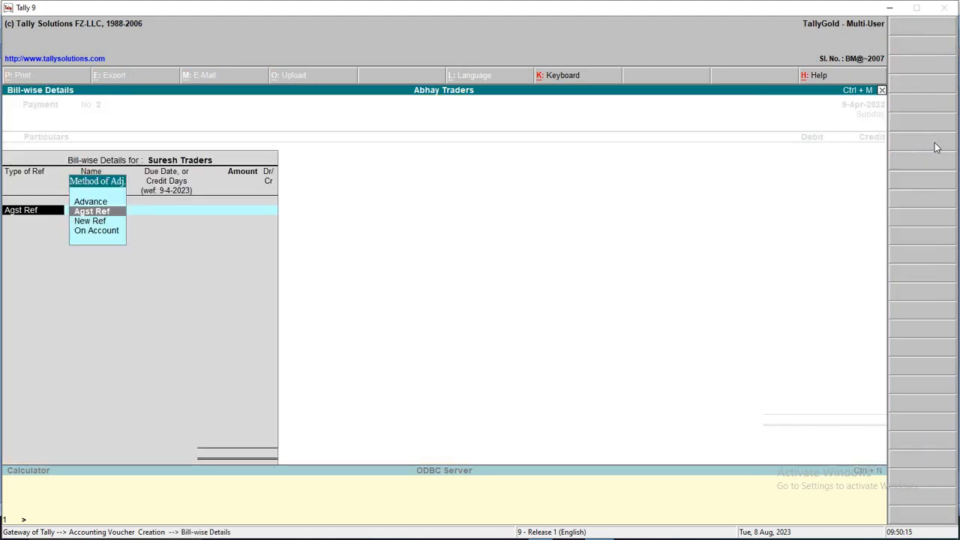
key(Return)
key(Return)
text(14000)
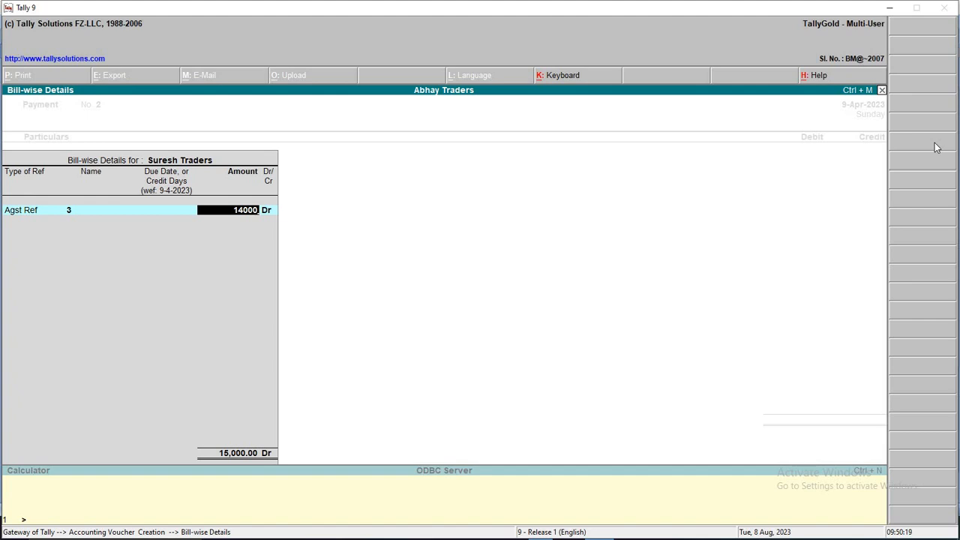
key(Return)
key(Return)
key(Return)
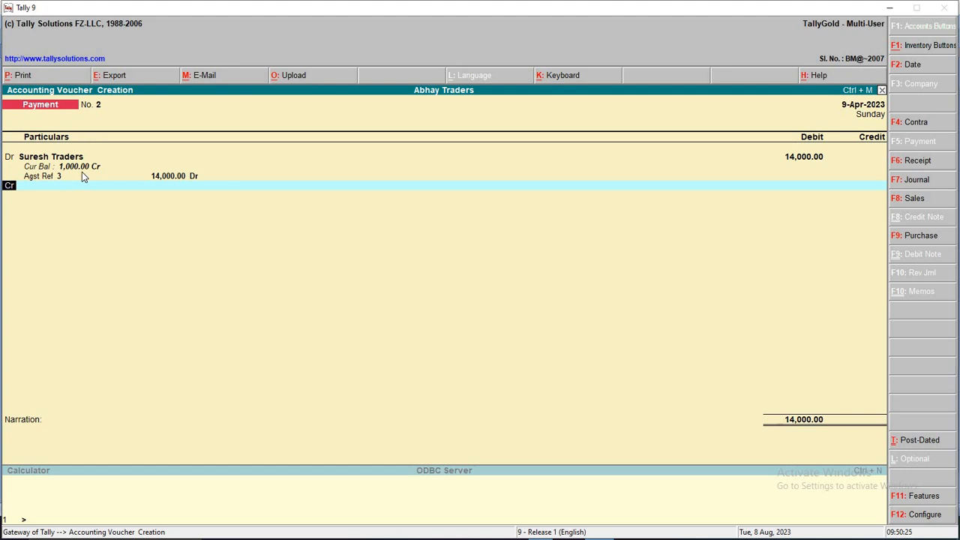
key(Return)
Credit Bank A/c 14,000 and enter the cheque number with 'ch no' as narration
key(alt+Tab)
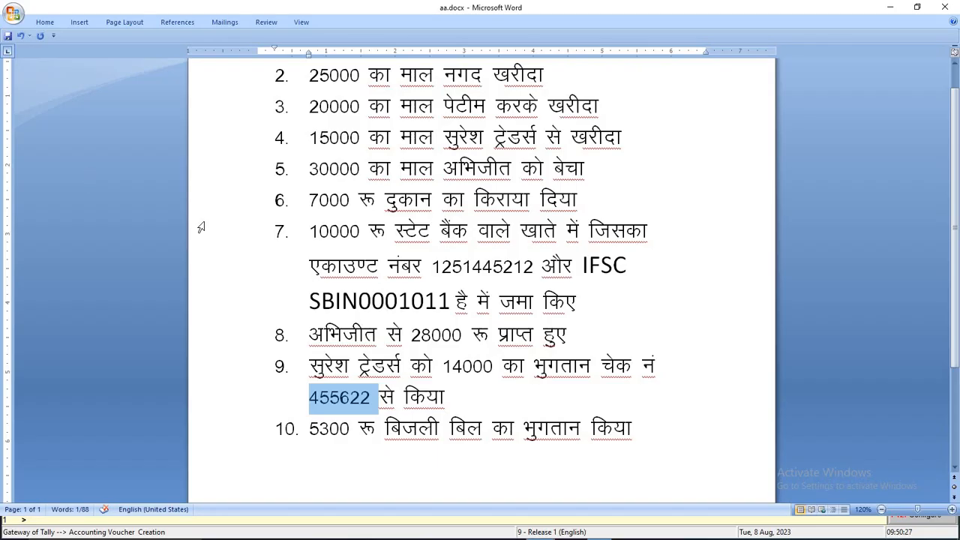
key(alt+Tab)
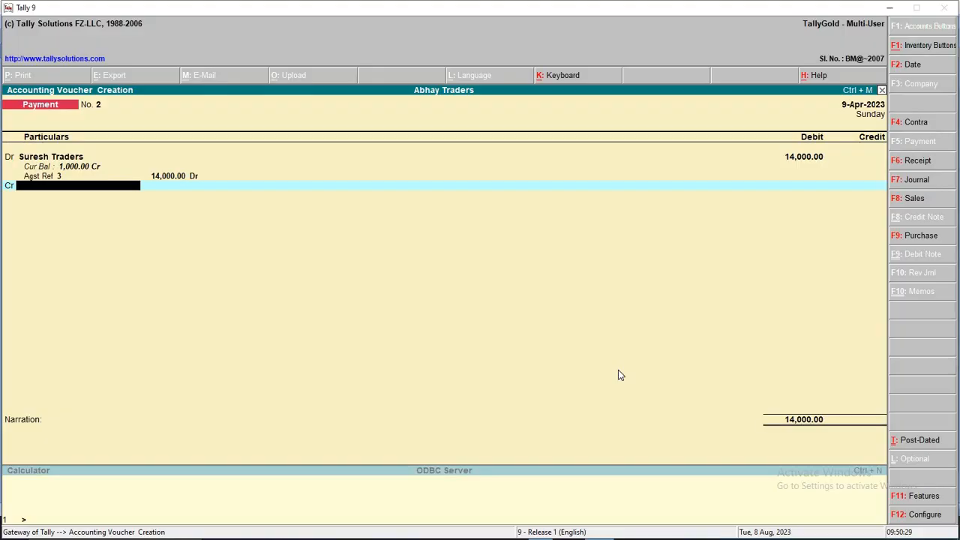
key(Return)
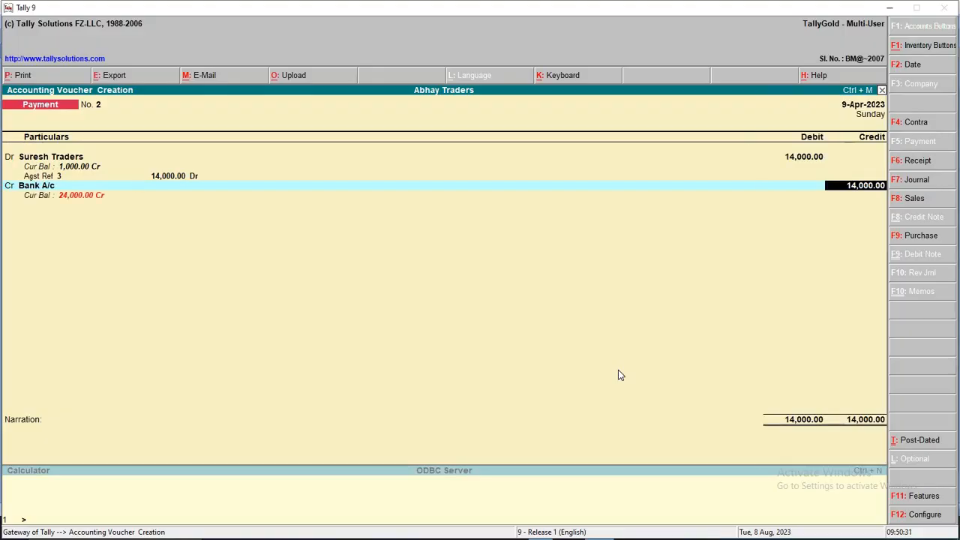
key(Return)
key(alt+Tab)
key(alt+Tab)
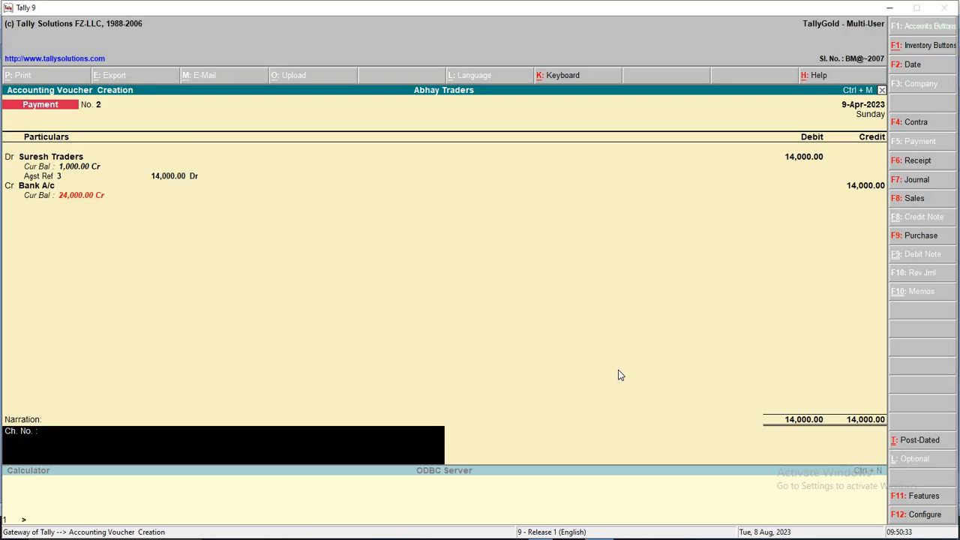
key(ctrl+alt+v)
text(ch no)
Save the Suresh Traders payment, date the next voucher 10-Apr-2023, and clear the Word selection
key(Return)
key(Return)
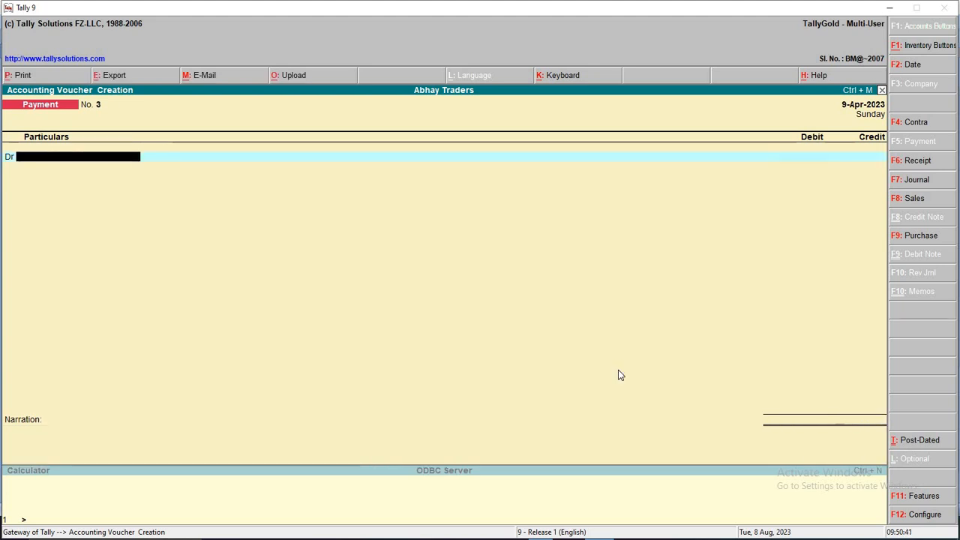
key(F2)
text(10)
key(Return)
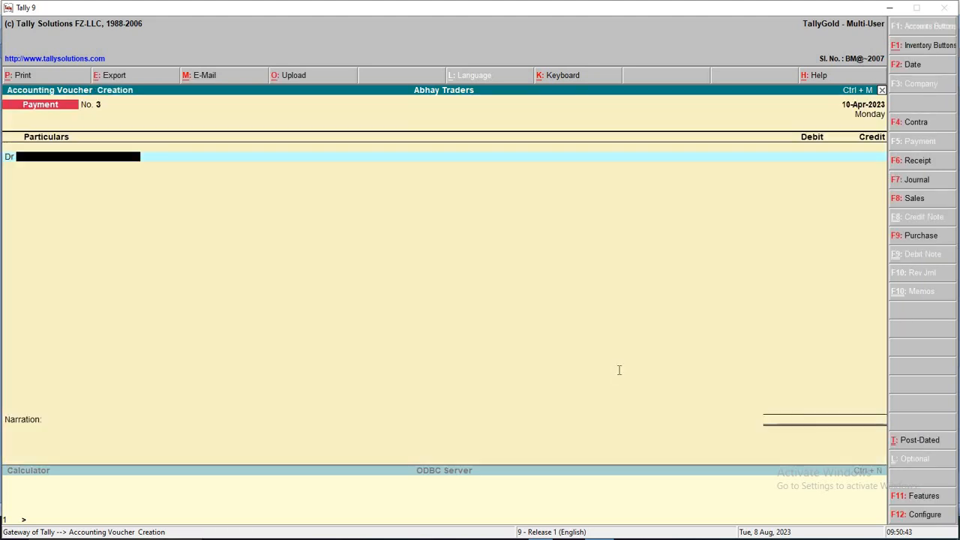
key(alt+Tab)
click(691, 436)
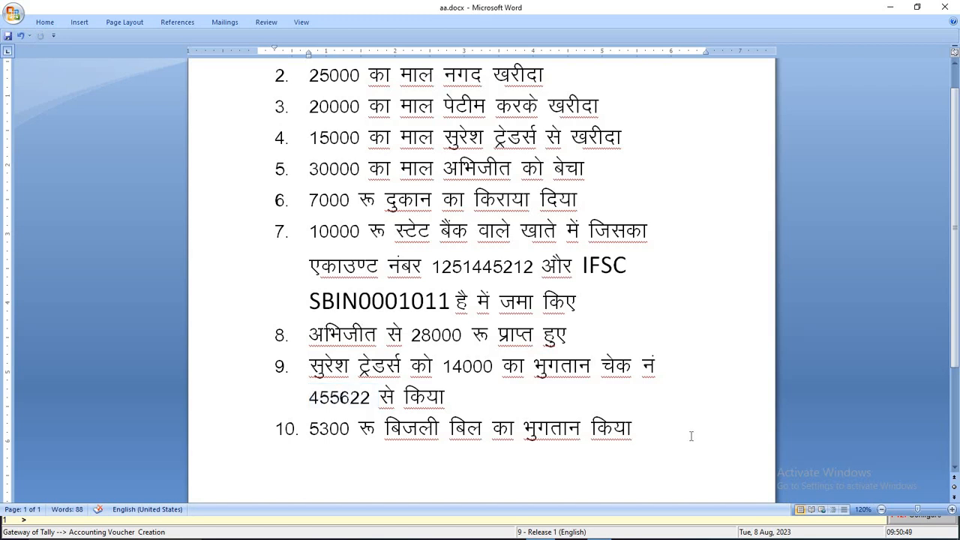
key(alt+Tab)
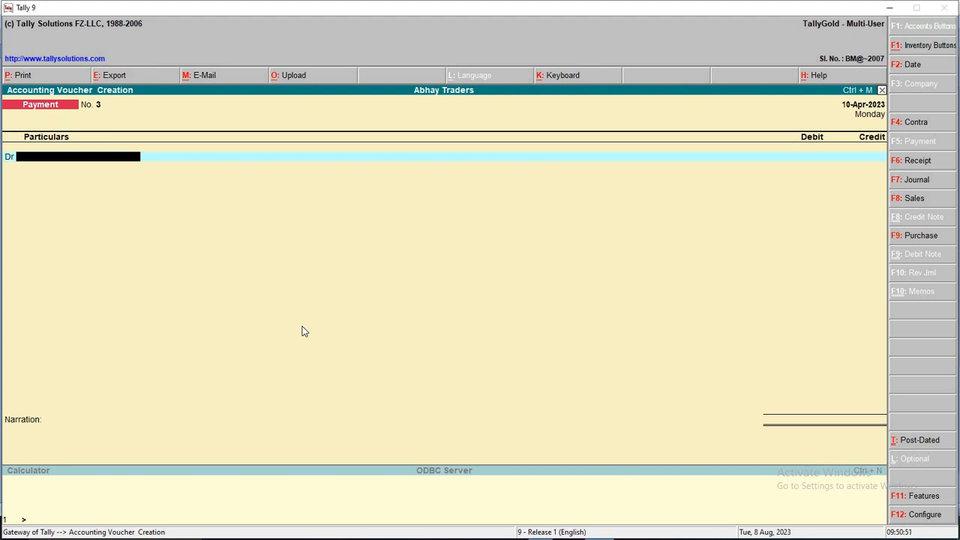
Debit Electrocity Bill Exp 5,300, credit Cash, and save the payment
text(El)
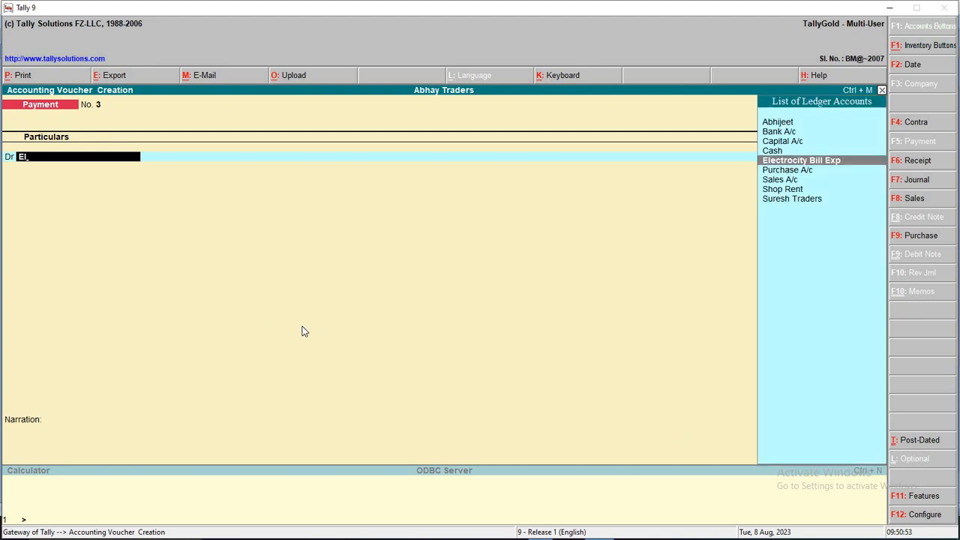
key(Return)
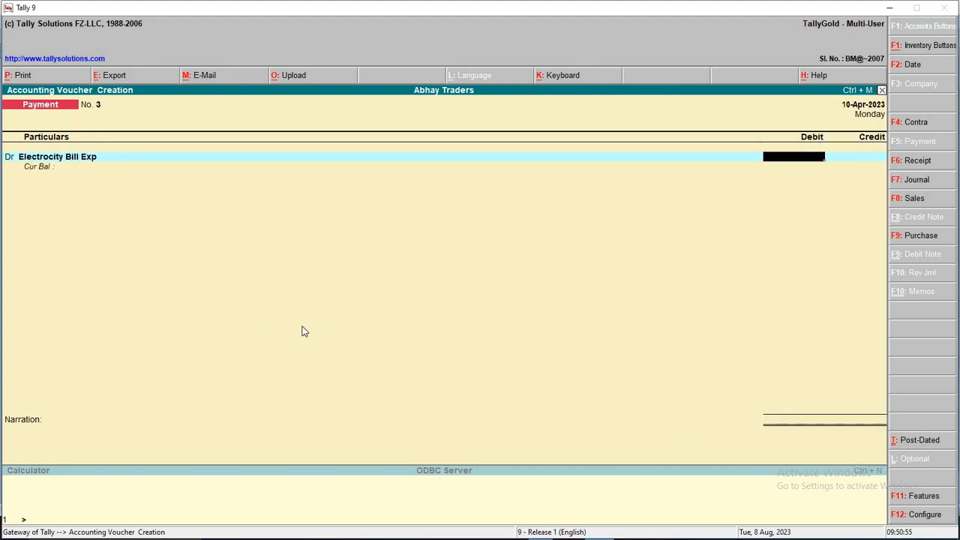
text(5)
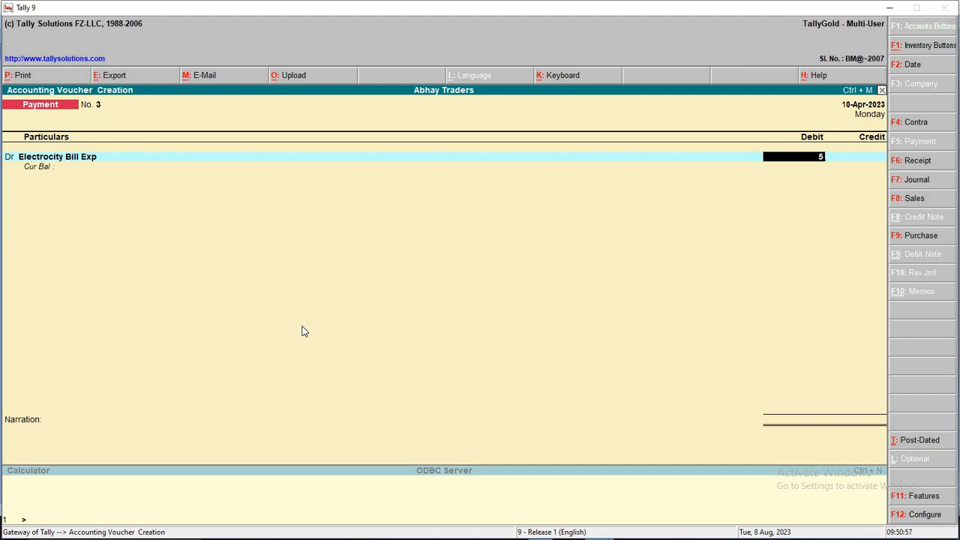
text(,300)
key(Return)
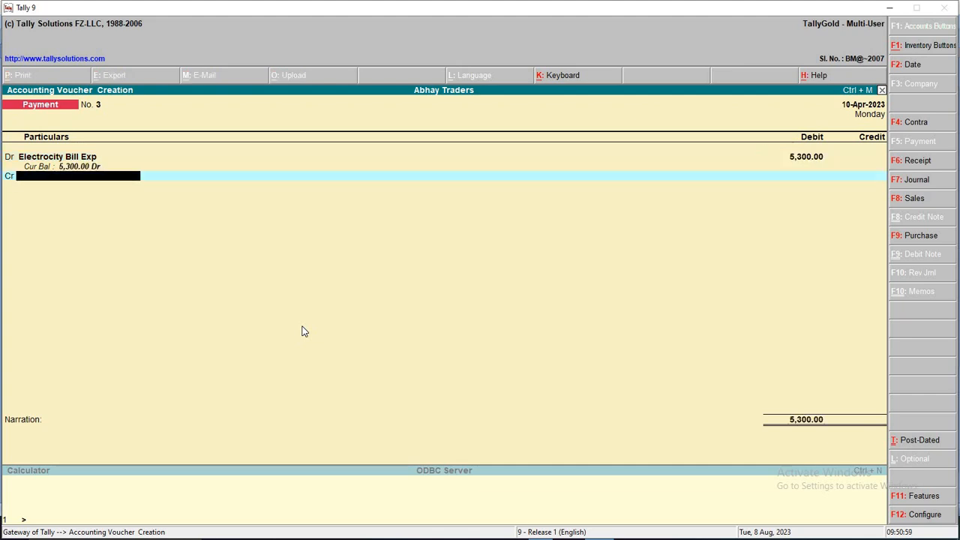
text(Ca)
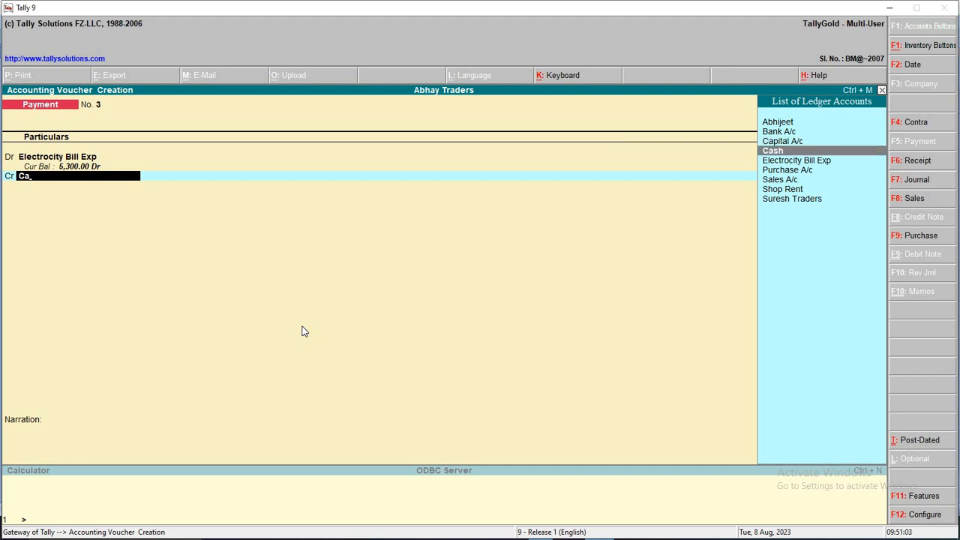
key(Return)
key(Return)
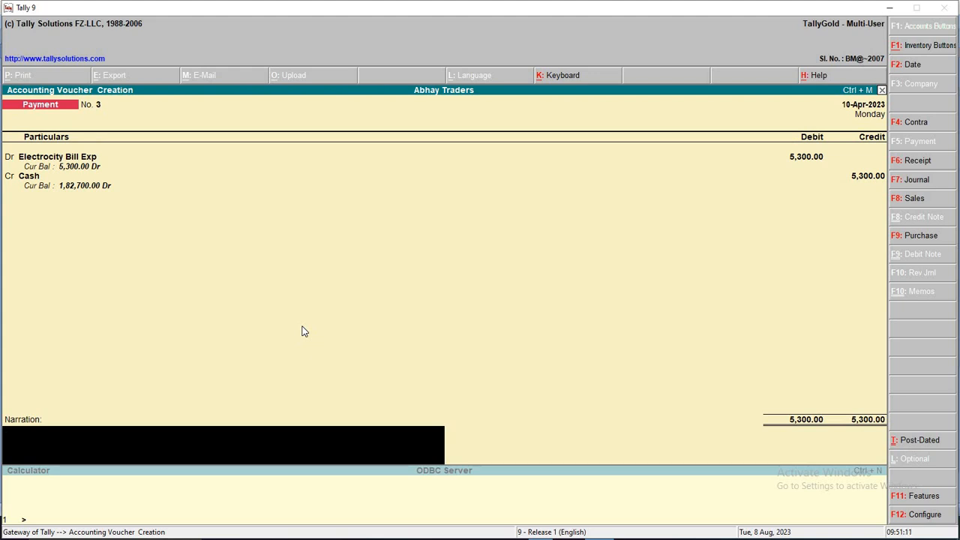
key(Return)
key(Return)
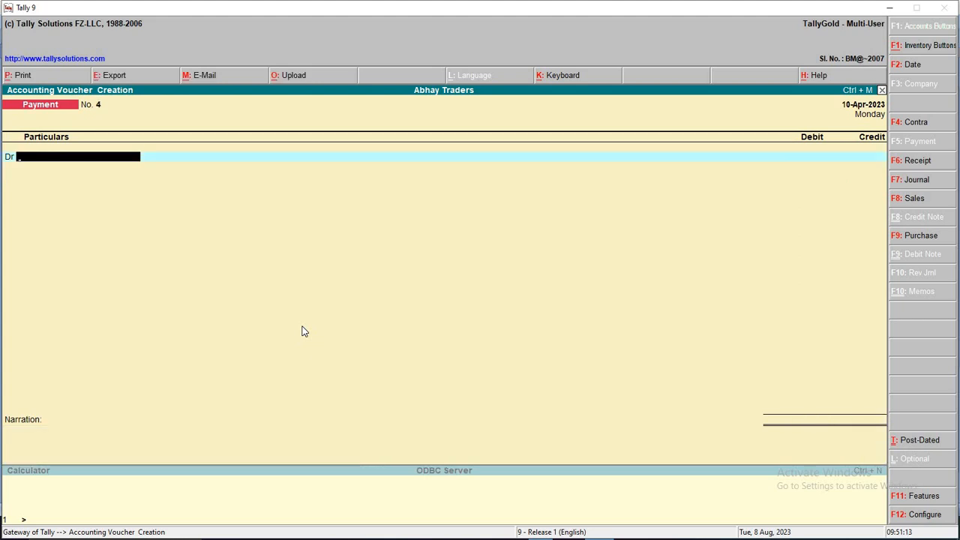
Exit voucher entry to the Gateway of Tally, then choose Display and Day Book
key(Escape)
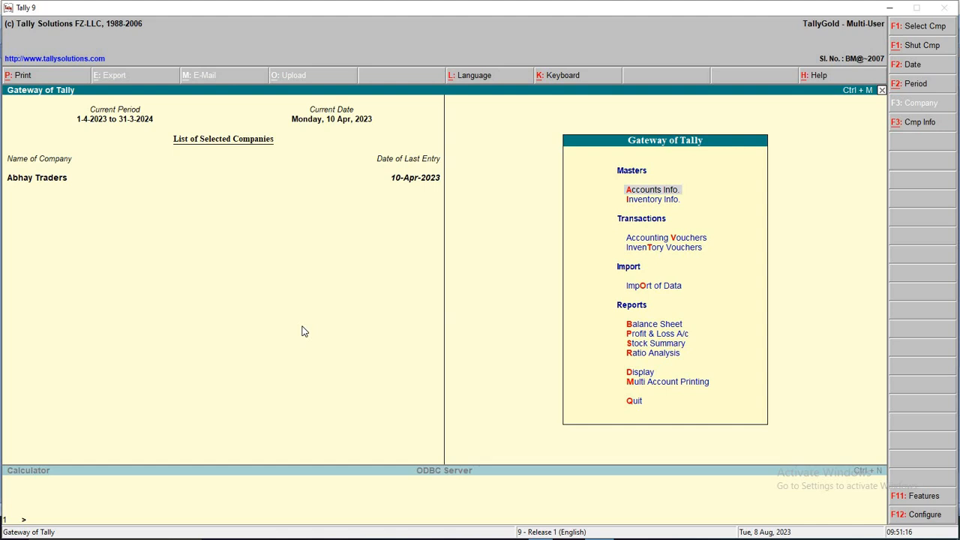
key(Down)
key(Down)
key(Down)
key(Down)
key(Down)
key(Down)
key(Down)
key(Down)
key(Down)
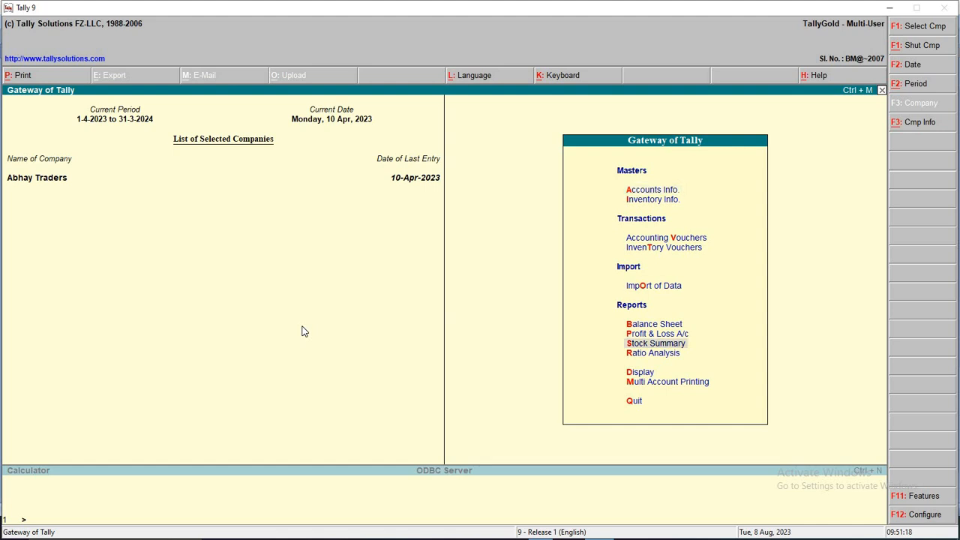
key(Return)
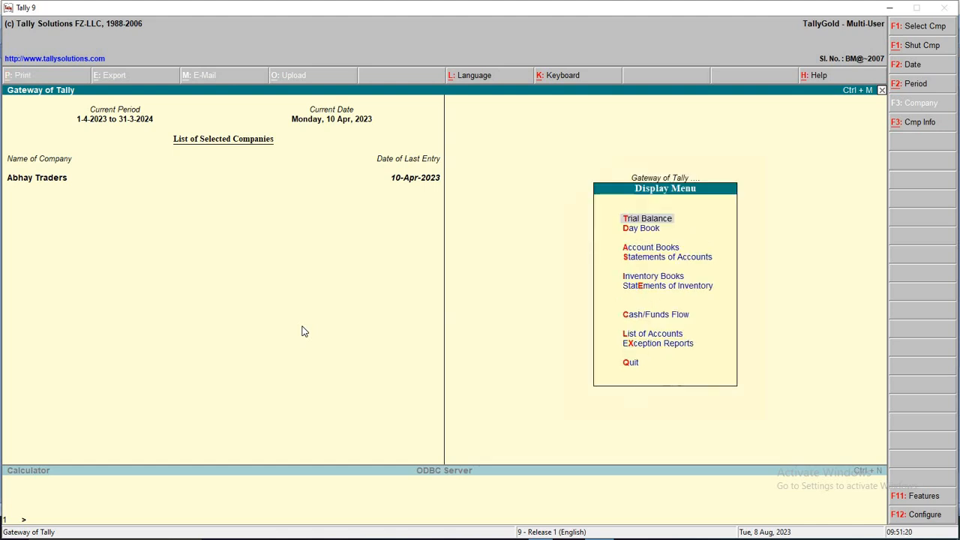
key(Down)
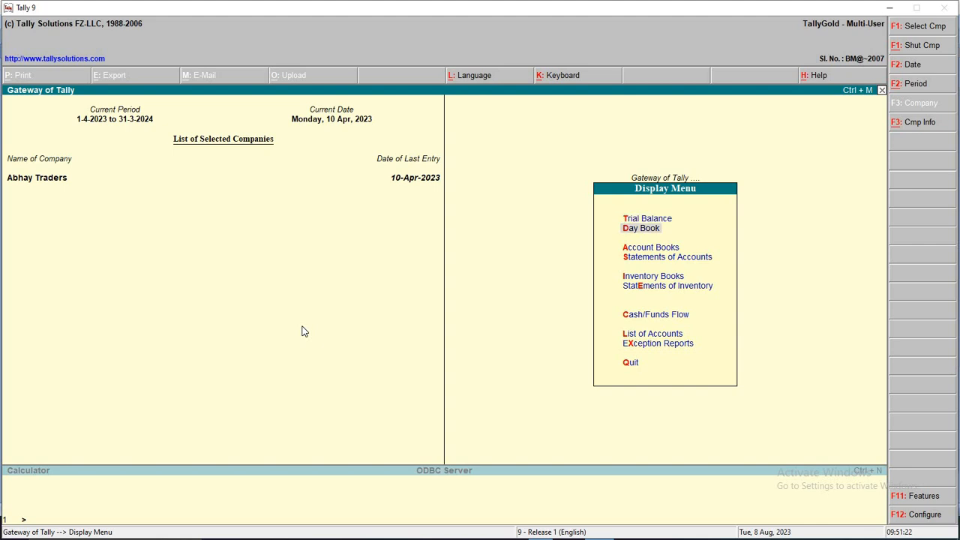
key(Return)
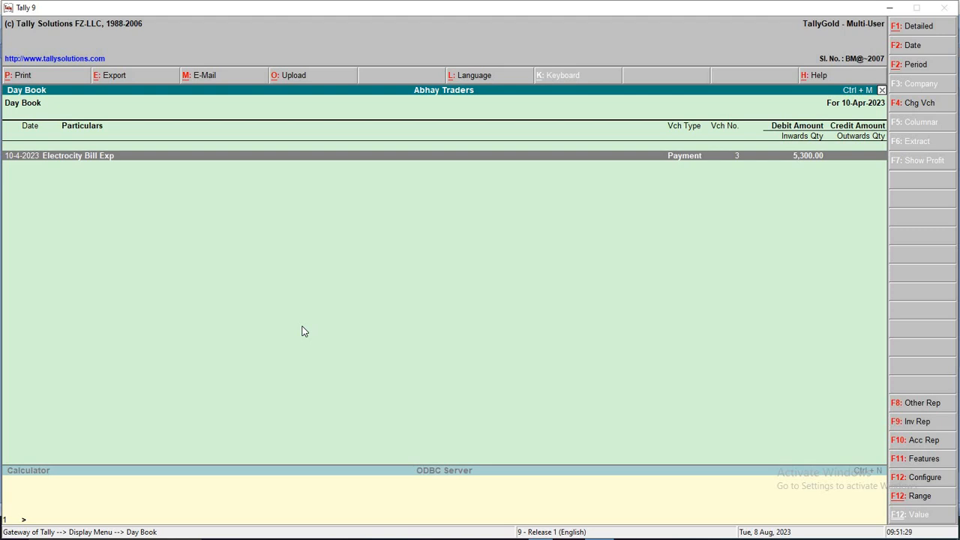
Set the Day Book period to 1-4-2023 through 10-4-2023 and switch to Detailed view
click(946, 70)
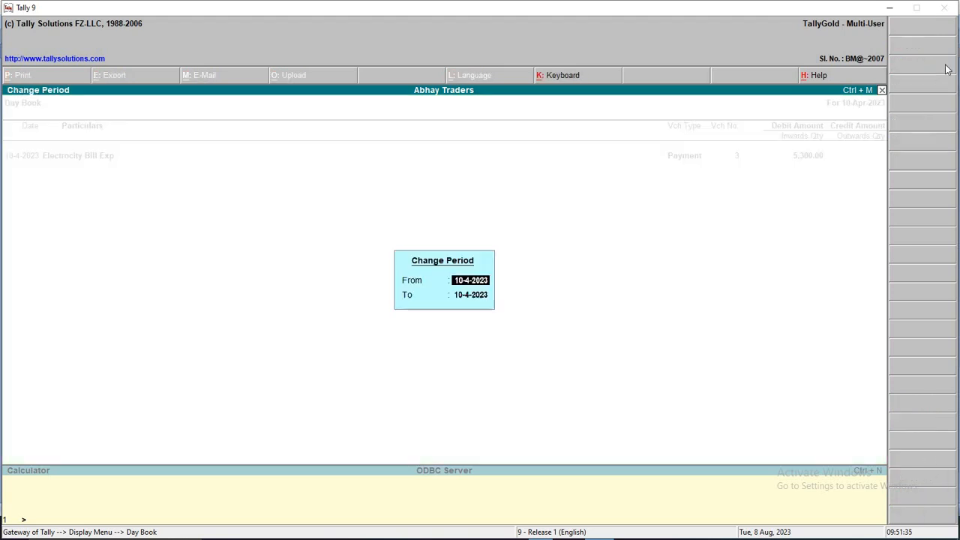
key(Return)
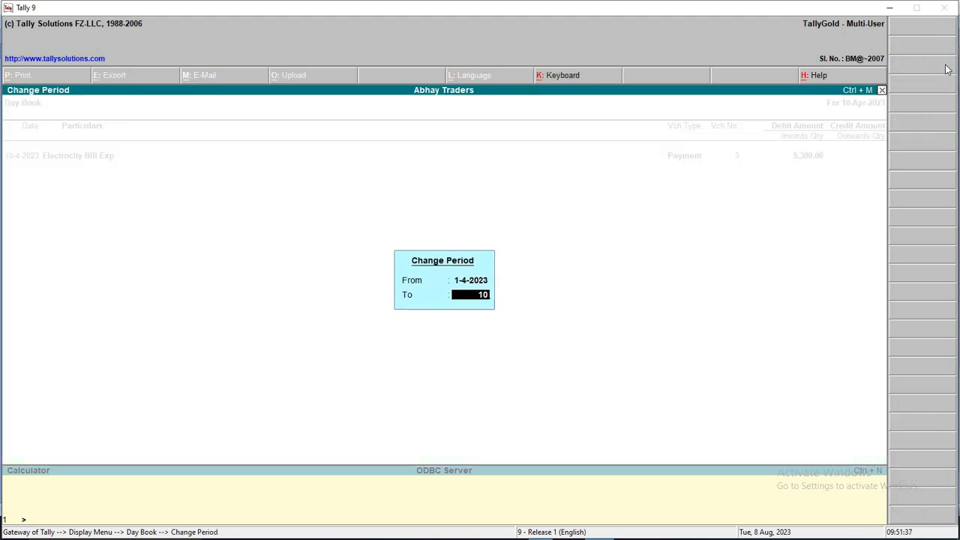
key(Return)
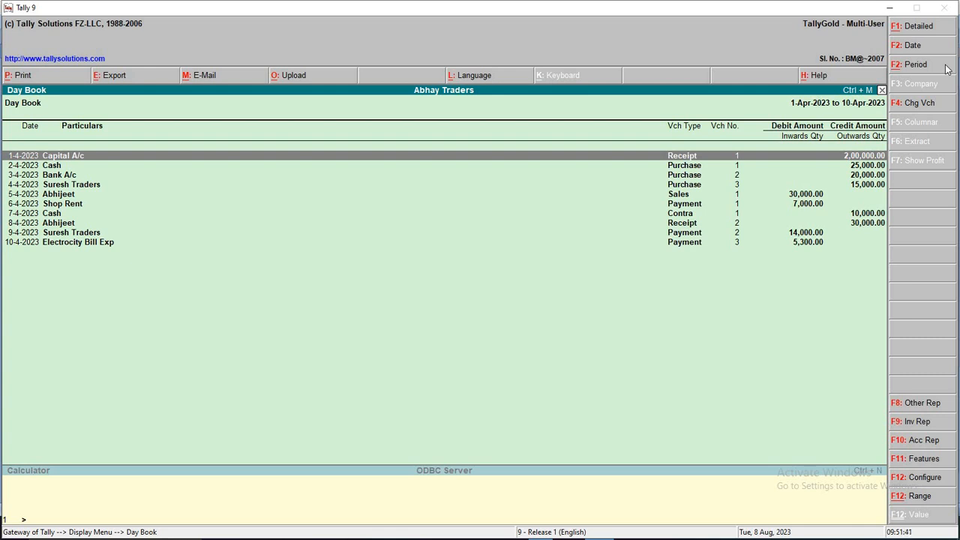
click(936, 29)
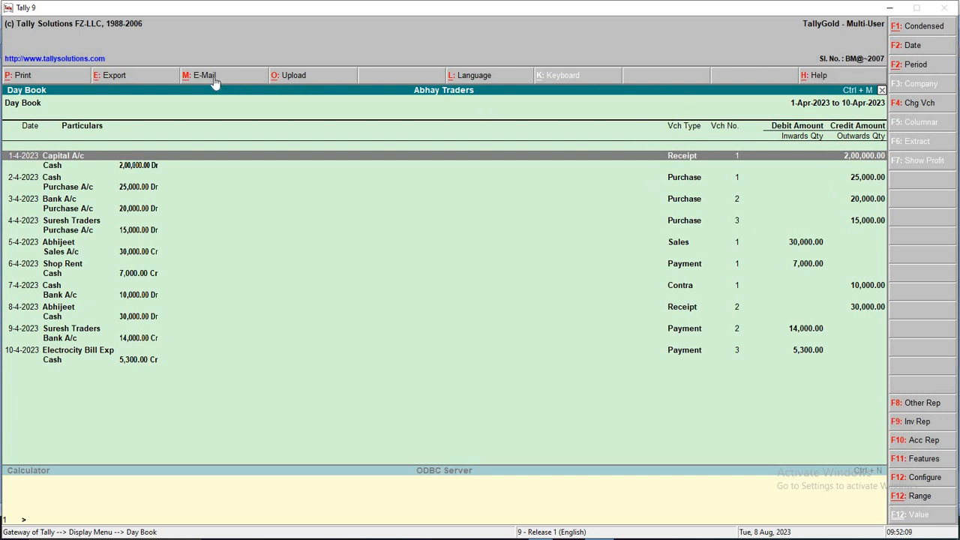
click(55, 76)
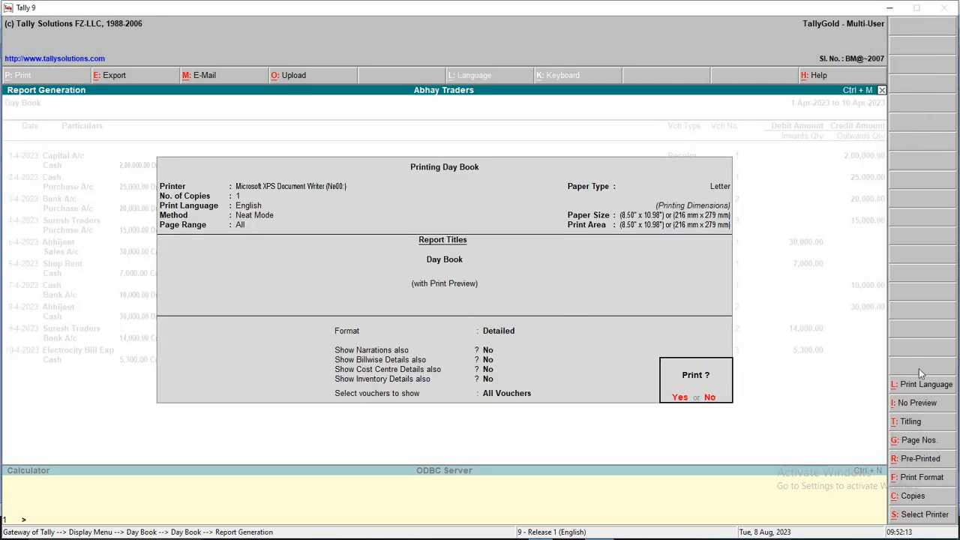
click(925, 405)
click(925, 405)
click(915, 406)
click(934, 405)
click(935, 406)
click(935, 406)
click(935, 406)
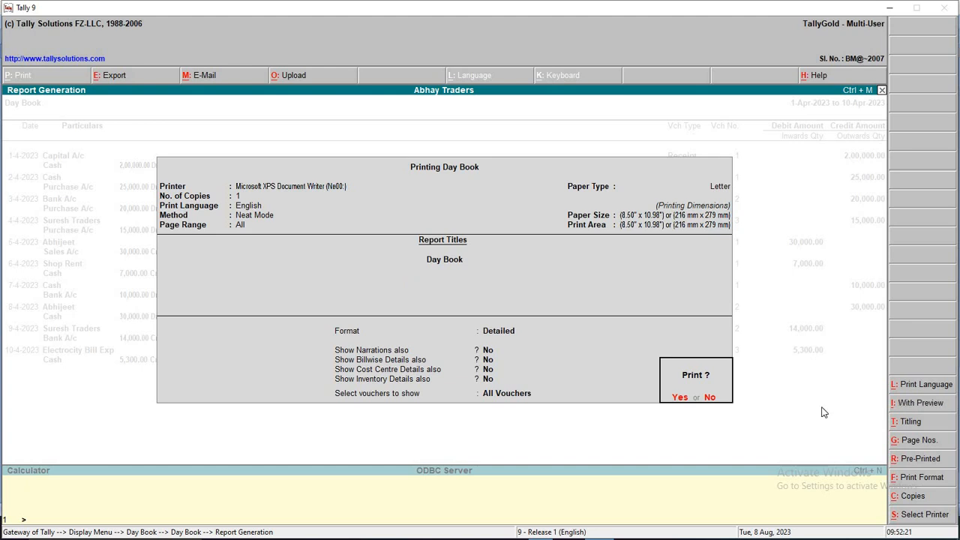
click(902, 406)
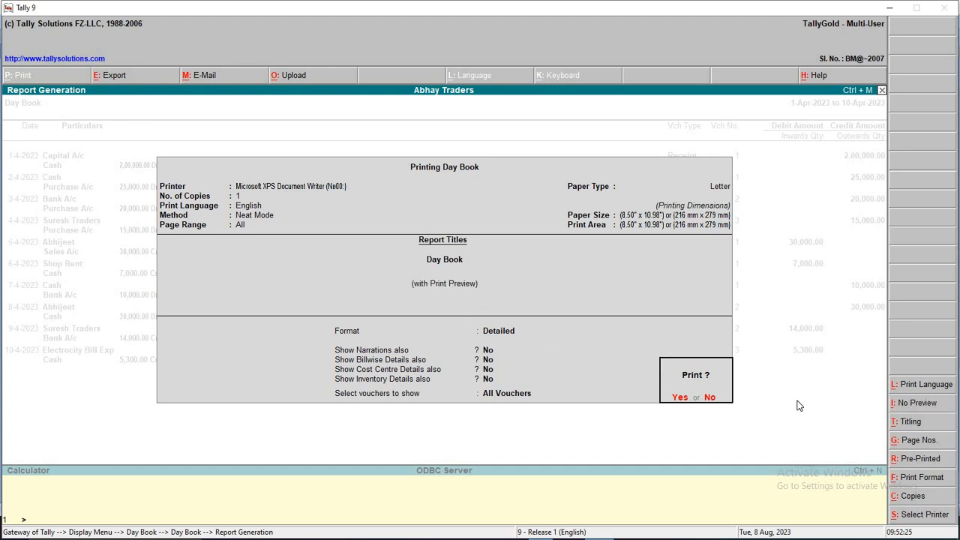
key(Return)
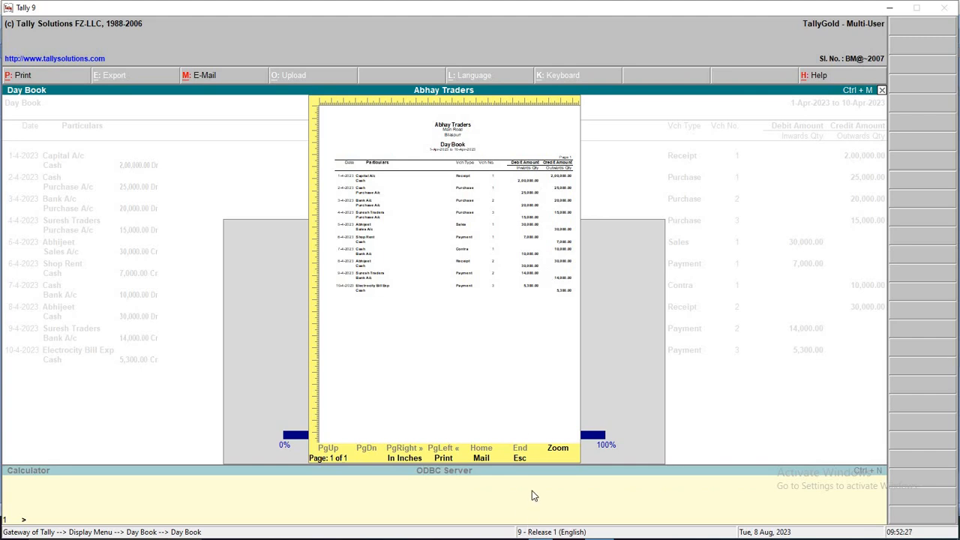
click(558, 451)
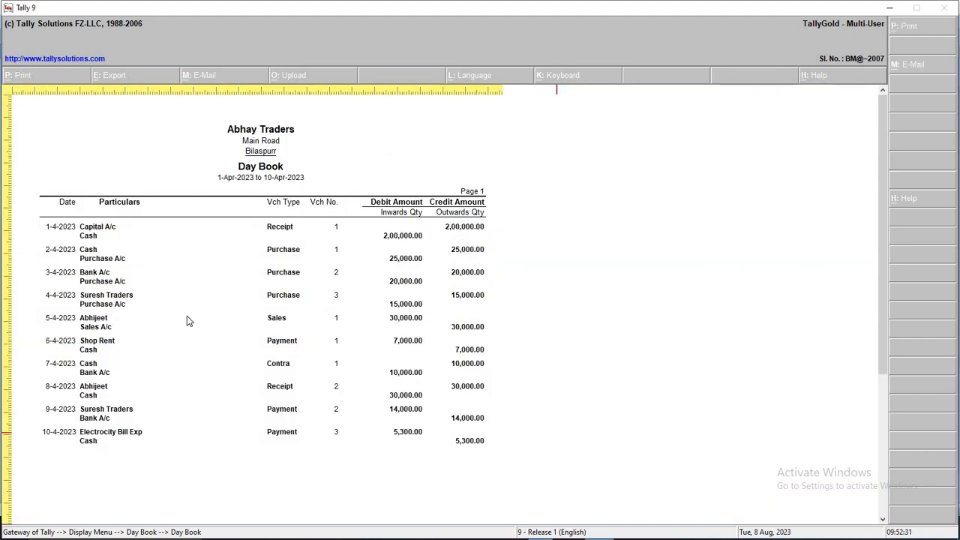
click(445, 349)
key(Escape)
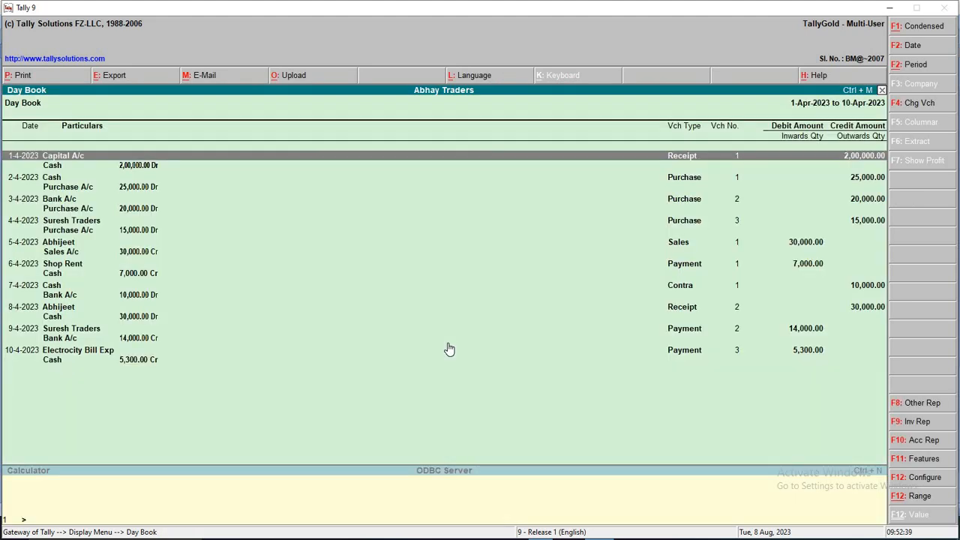